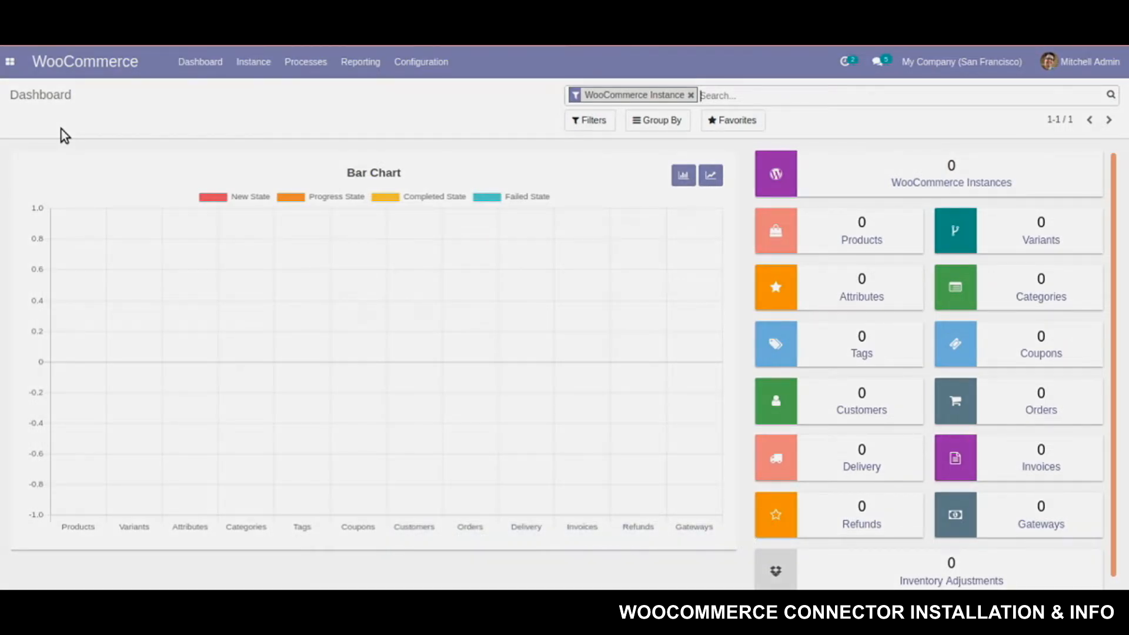
Switch the WordPress dashboard chart to line view and scroll to the top of the 941-product list
click(710, 175)
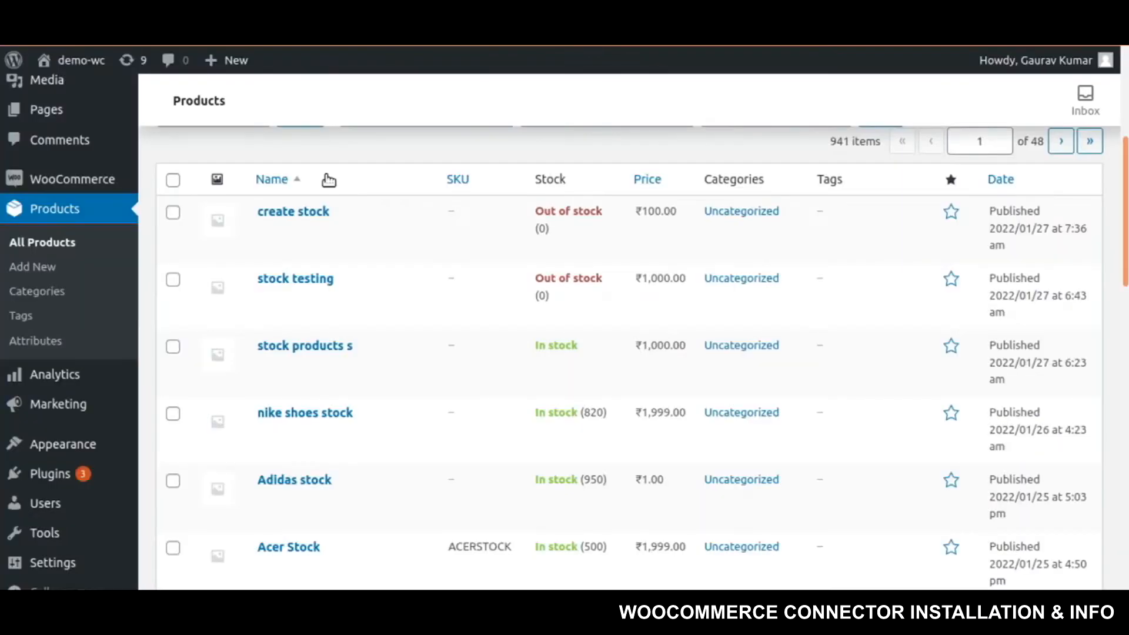
scroll(877, 386, up, 5)
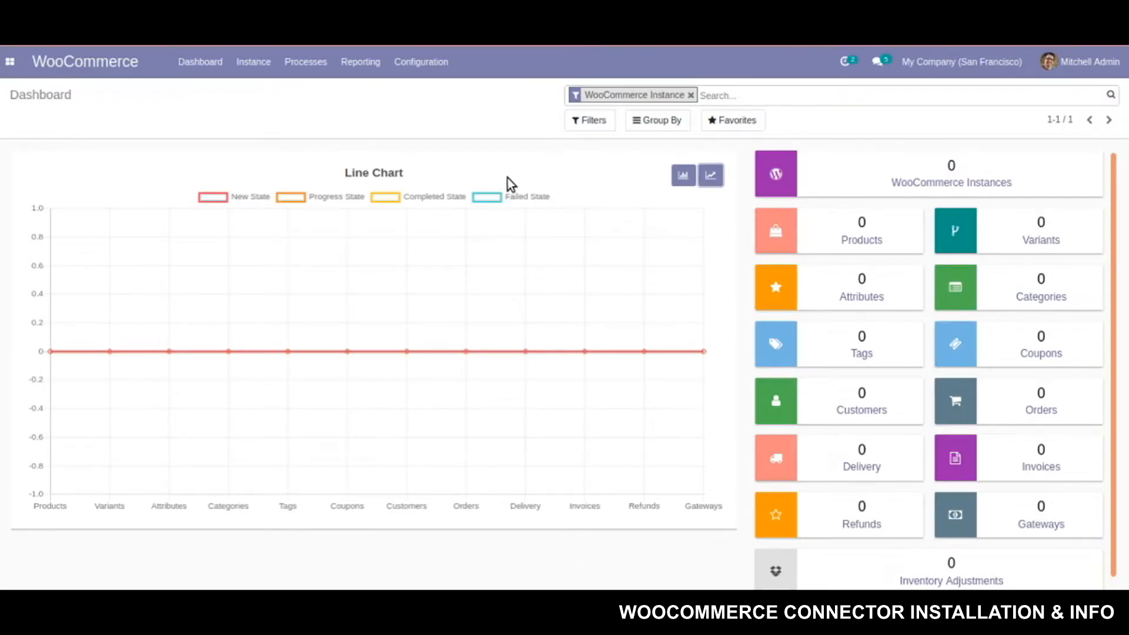
Create WooCommerce instance 'Instance_dev' with store URL, customer key and customer secret, and save it
click(536, 290)
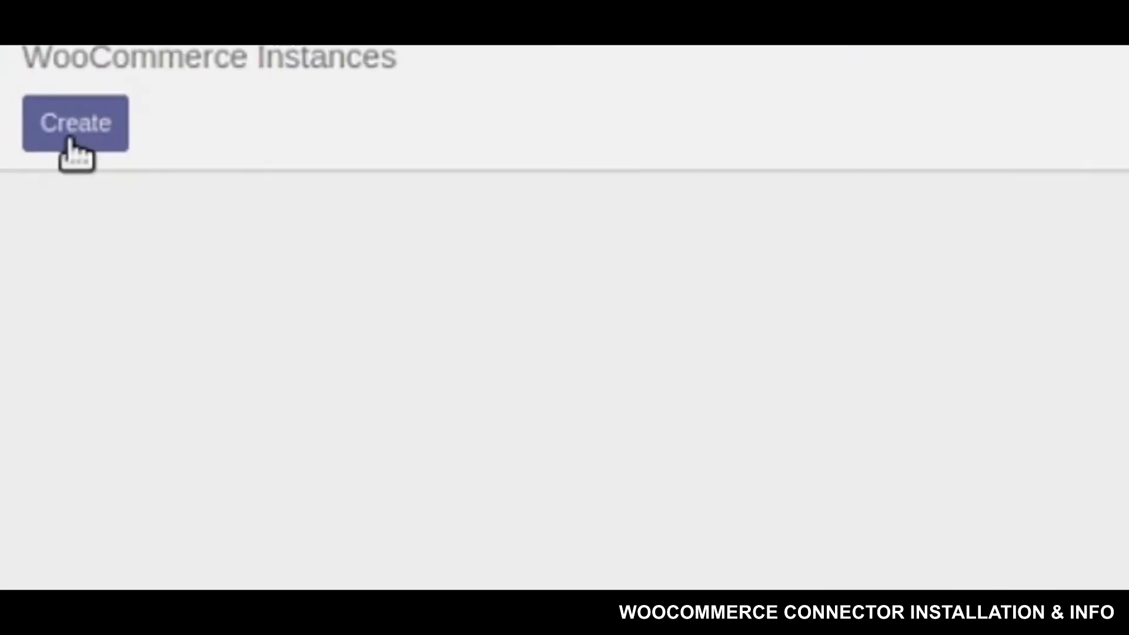
click(69, 141)
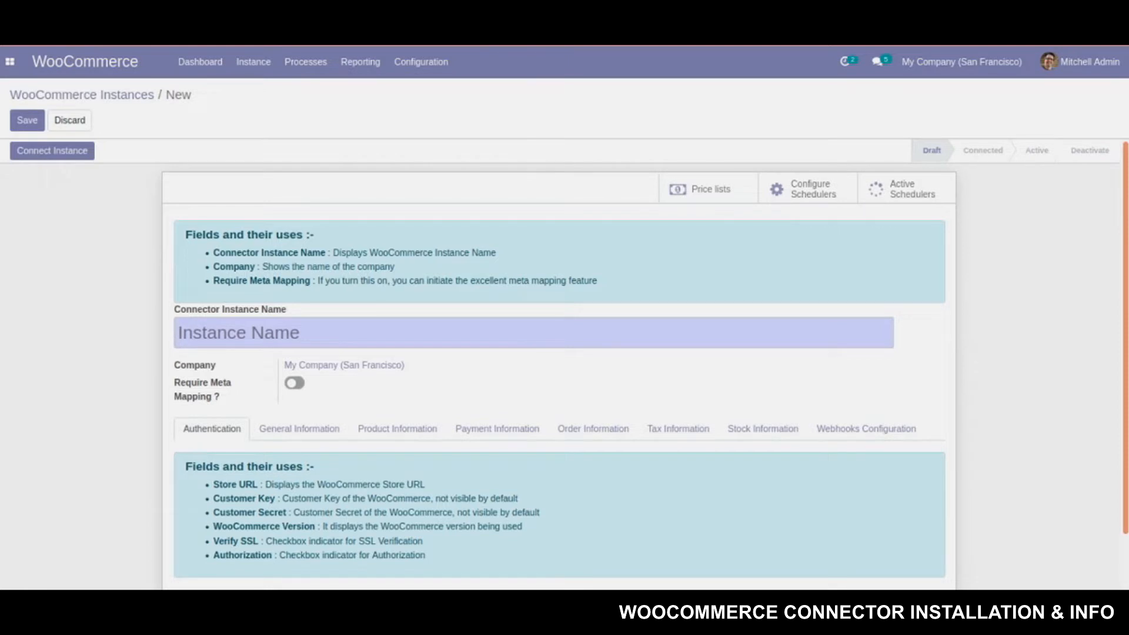
text(Inst)
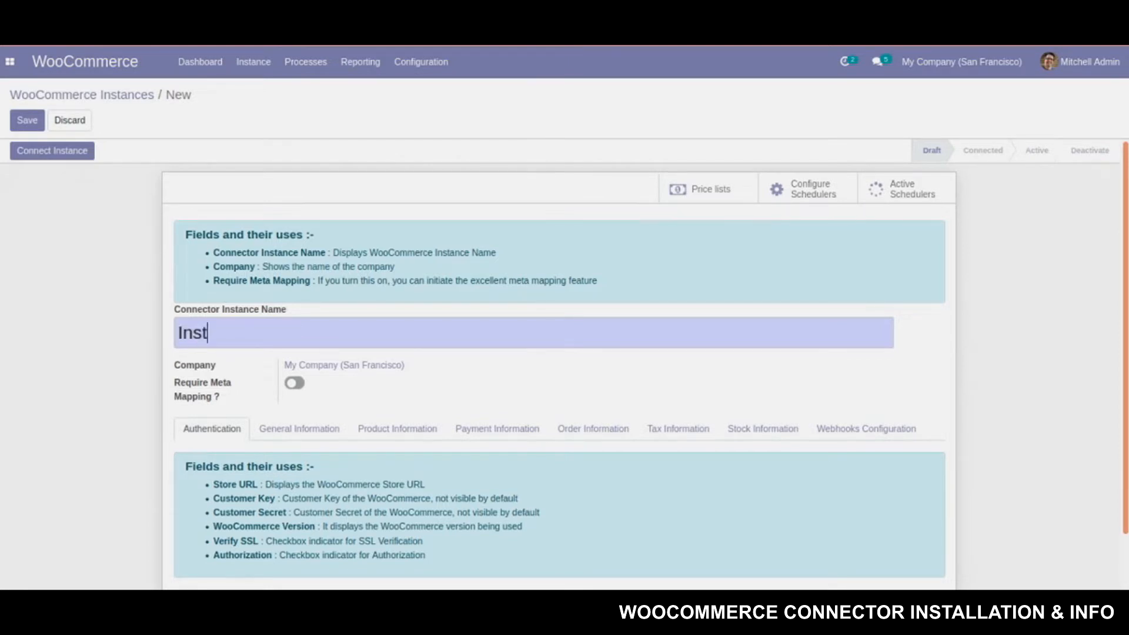
text(ance_dev)
scroll(318, 348, down, 2)
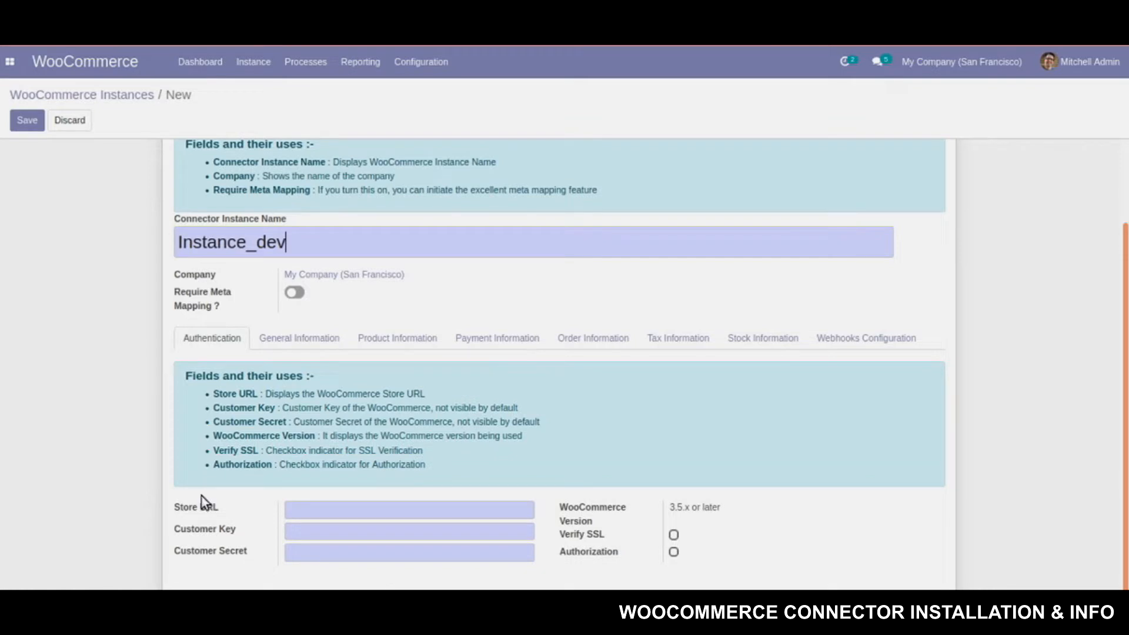
mouse_move(215, 505)
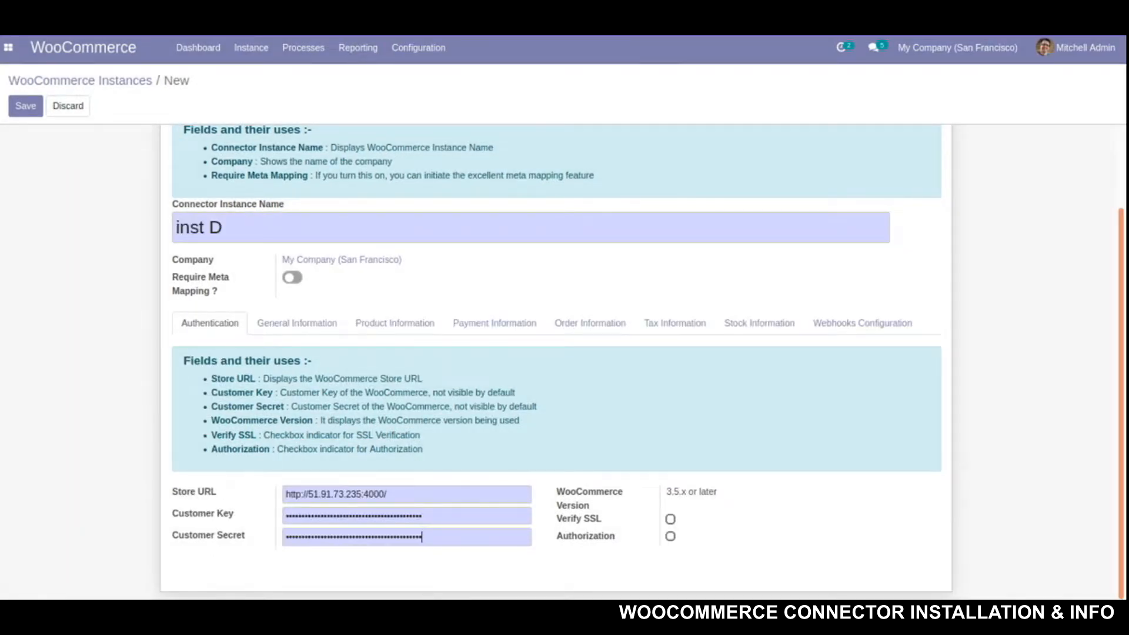
click(21, 107)
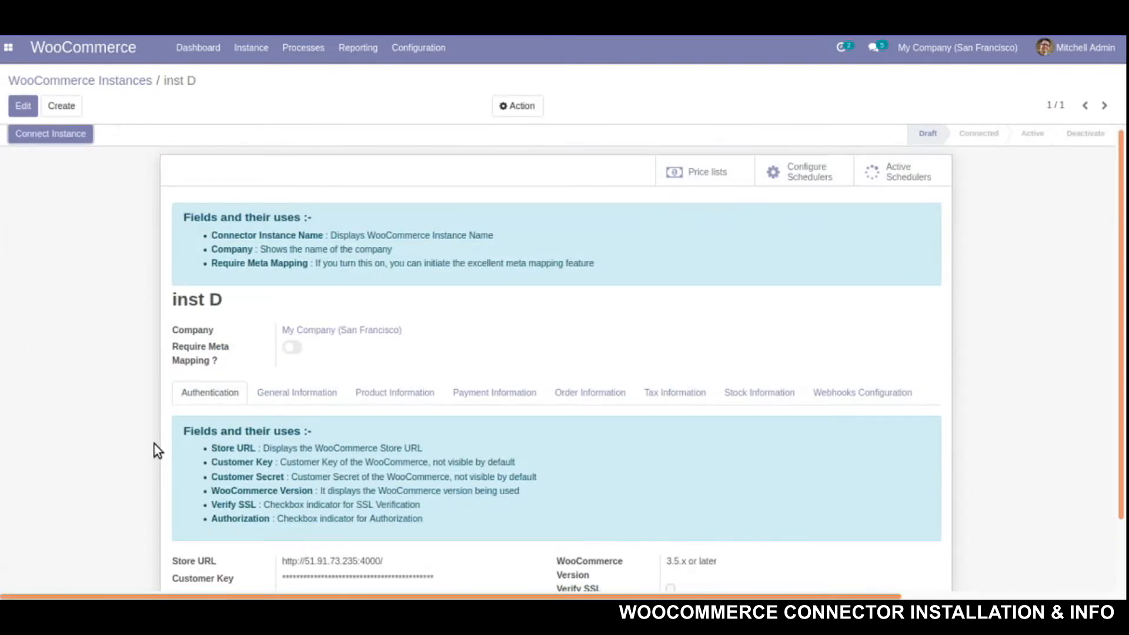
Run Connect Instance on inst D and close the success message
scroll(154, 443, down, 3)
scroll(167, 451, down, 2)
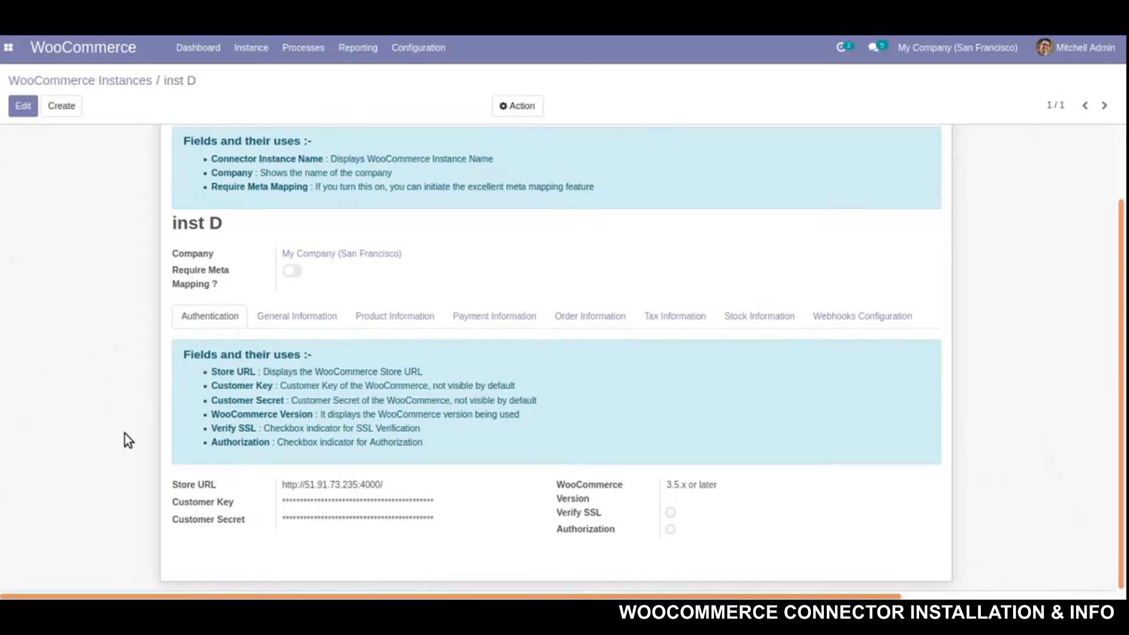
scroll(111, 429, up, 2)
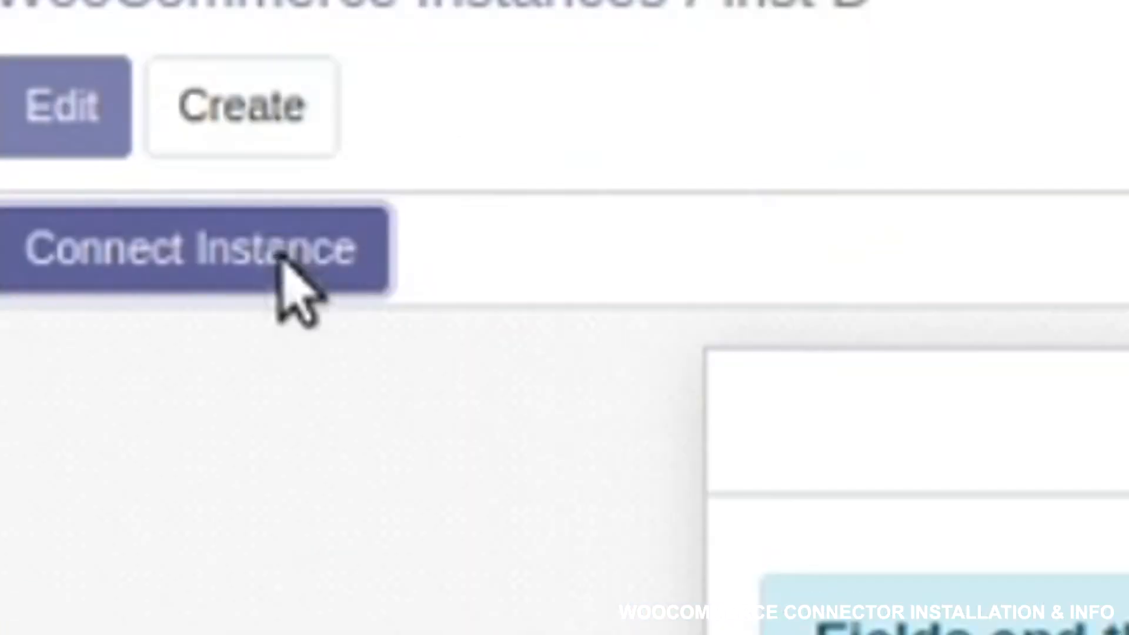
click(70, 137)
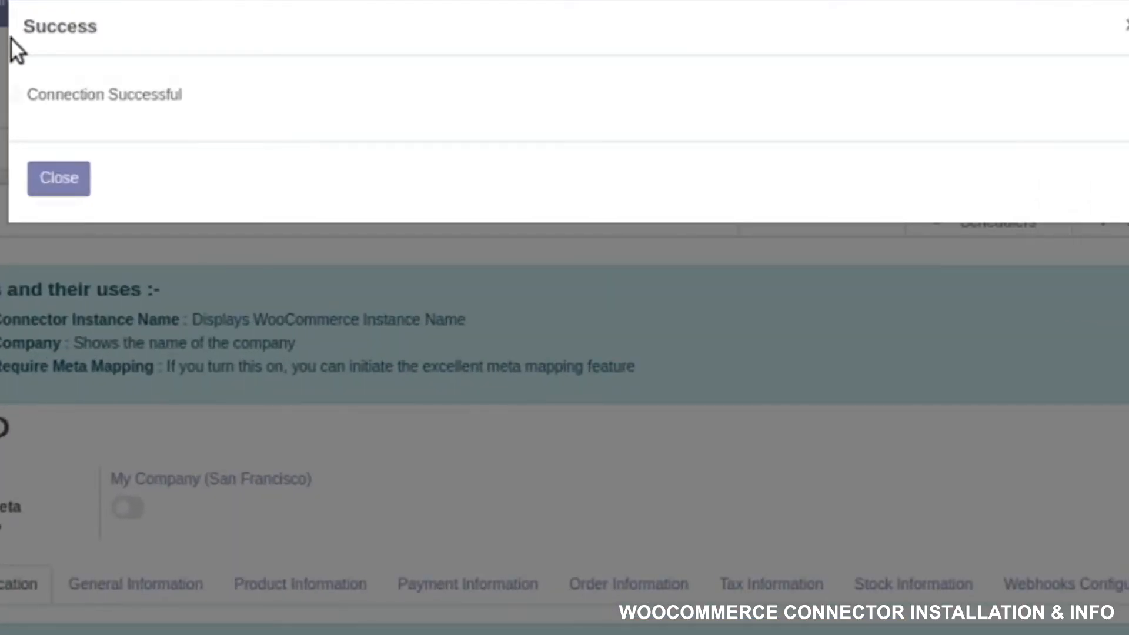
click(46, 189)
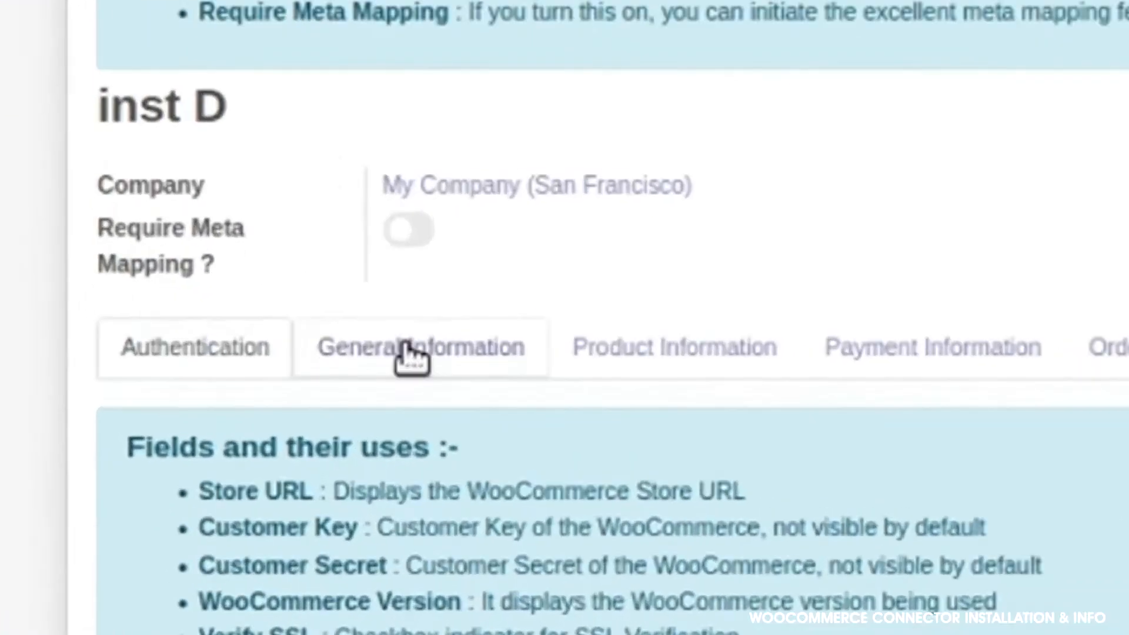
Set inst D's warehouse to San Francisco and main currency to USD
click(293, 397)
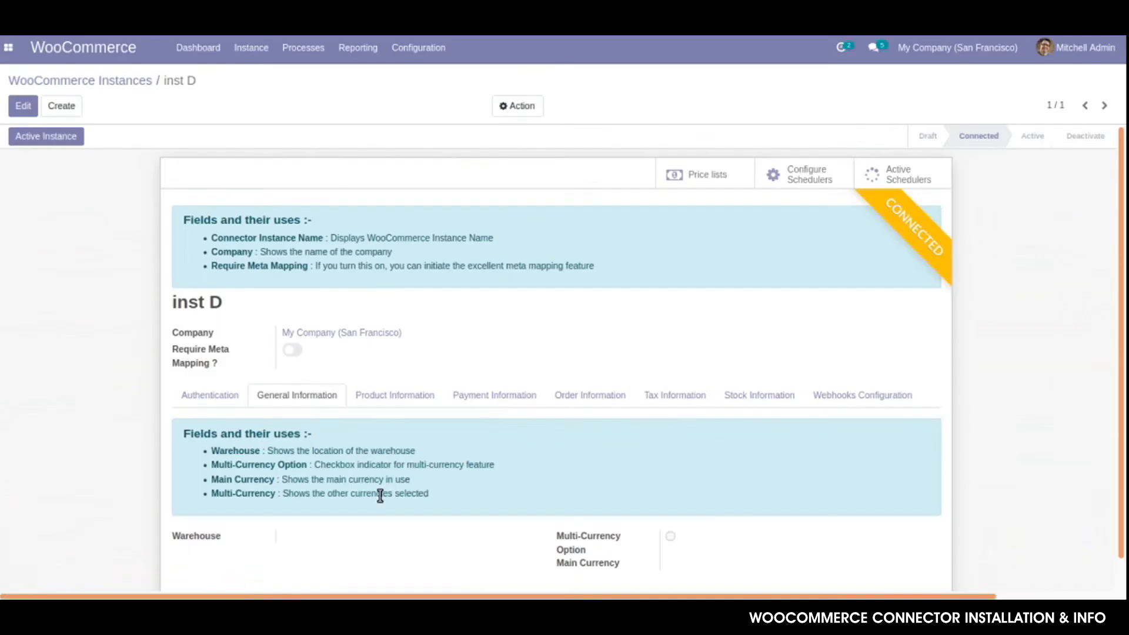
scroll(380, 495, down, 1)
click(23, 105)
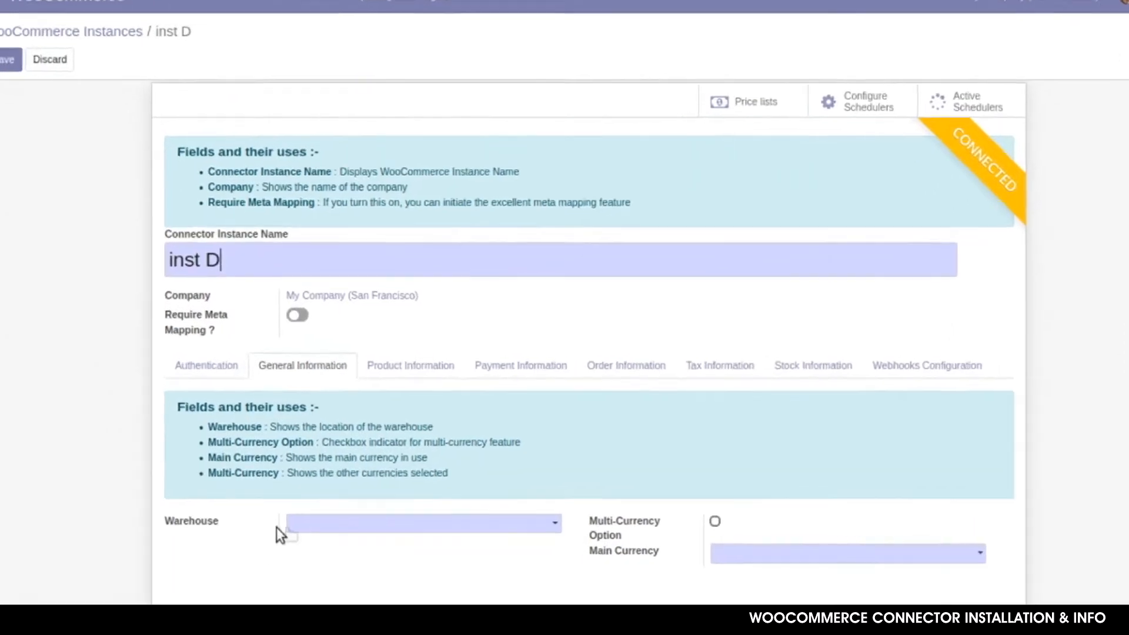
click(311, 519)
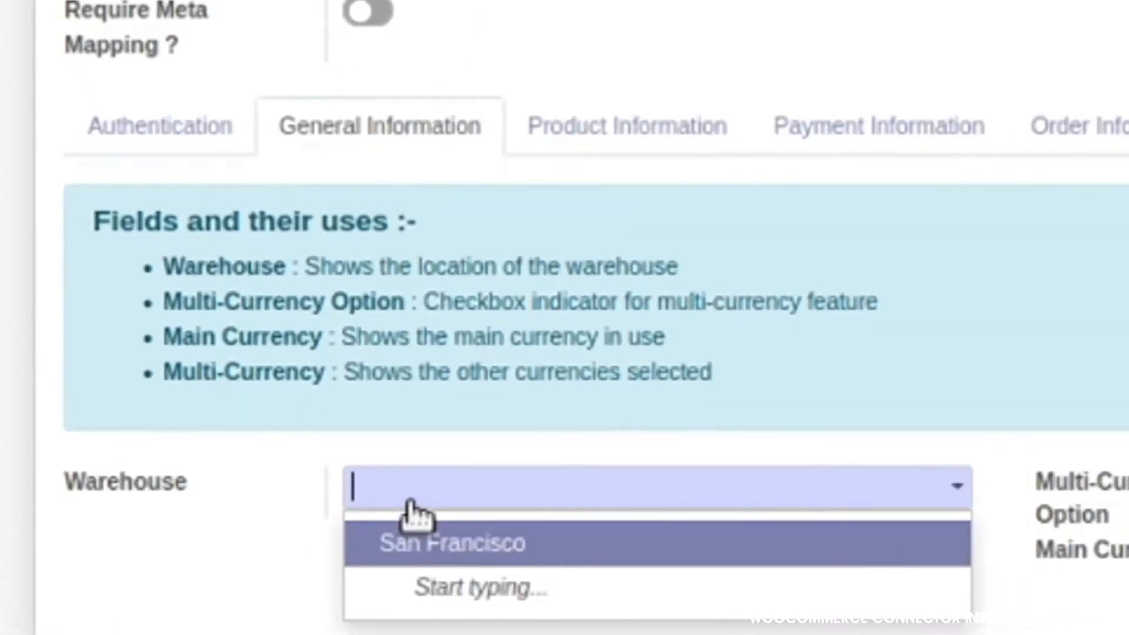
click(359, 549)
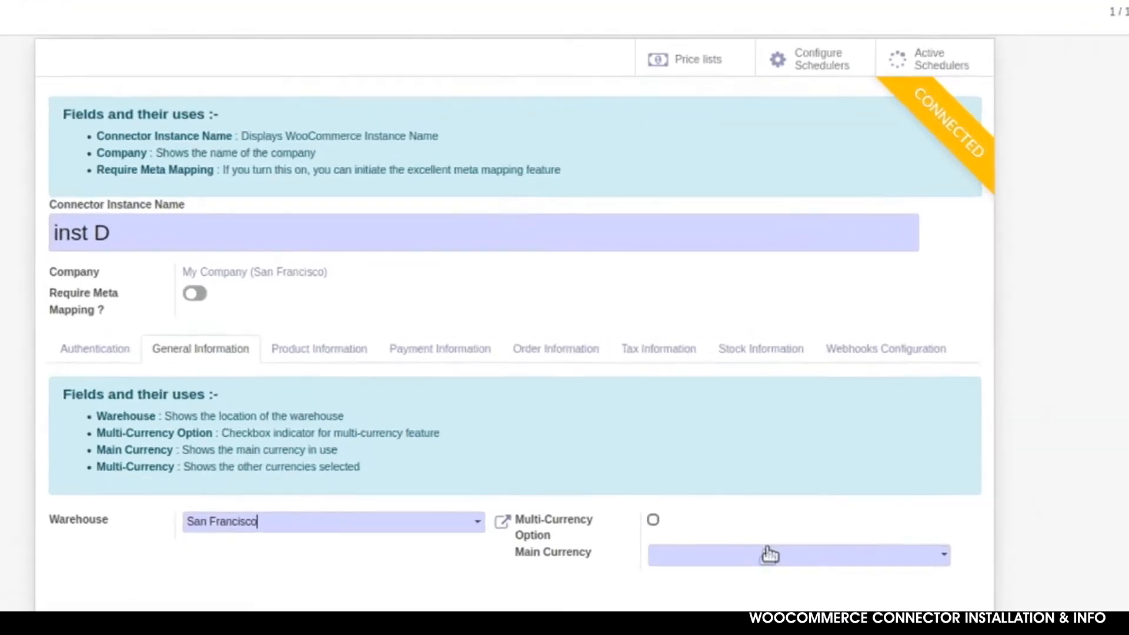
click(764, 553)
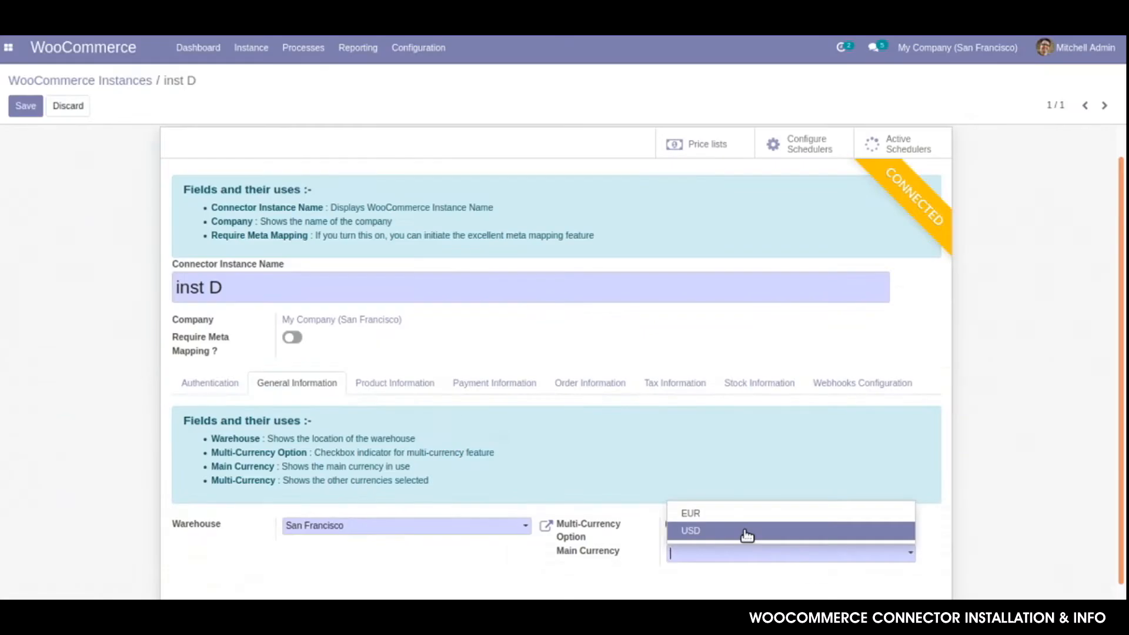
click(746, 532)
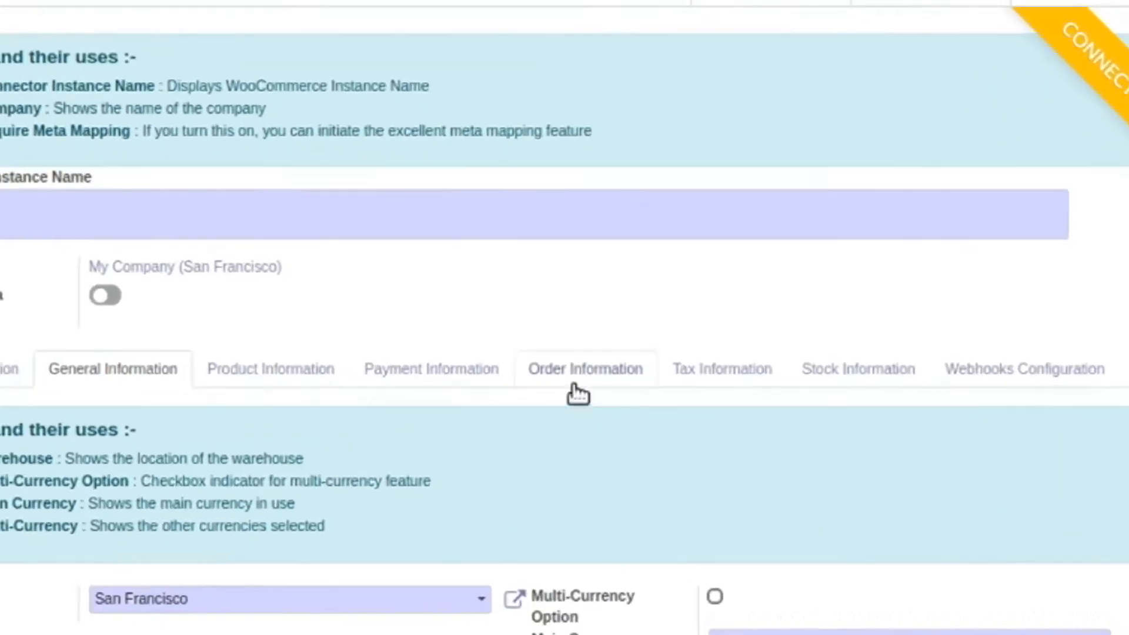
Set the order settings to sales team America, admin as salesperson, and Billing Address as customer address
click(578, 390)
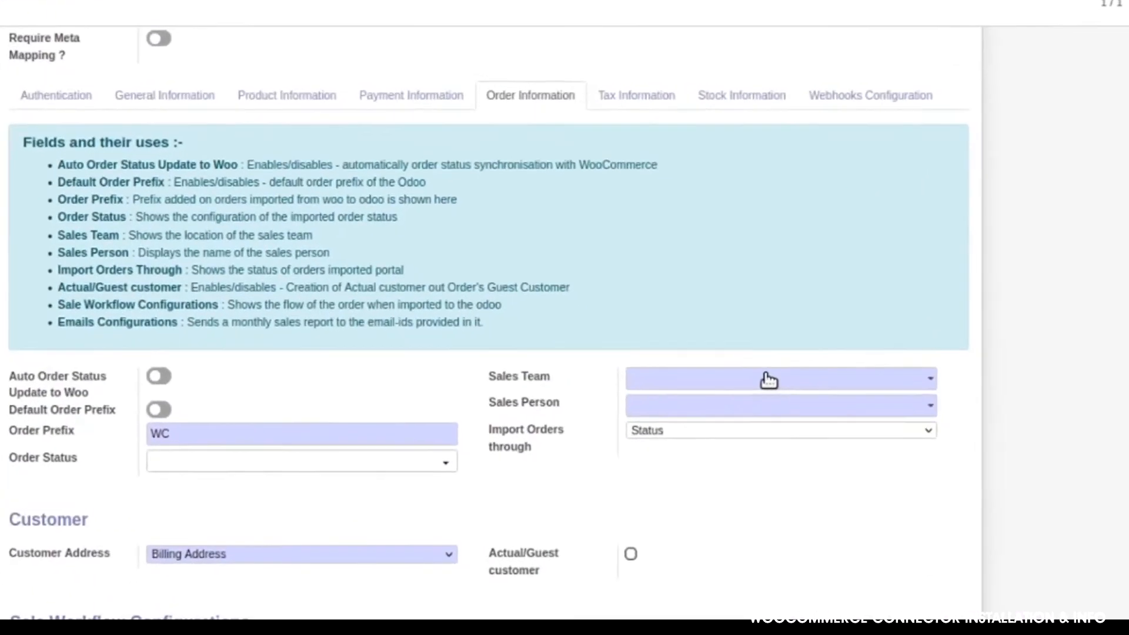
click(782, 407)
click(606, 317)
click(576, 273)
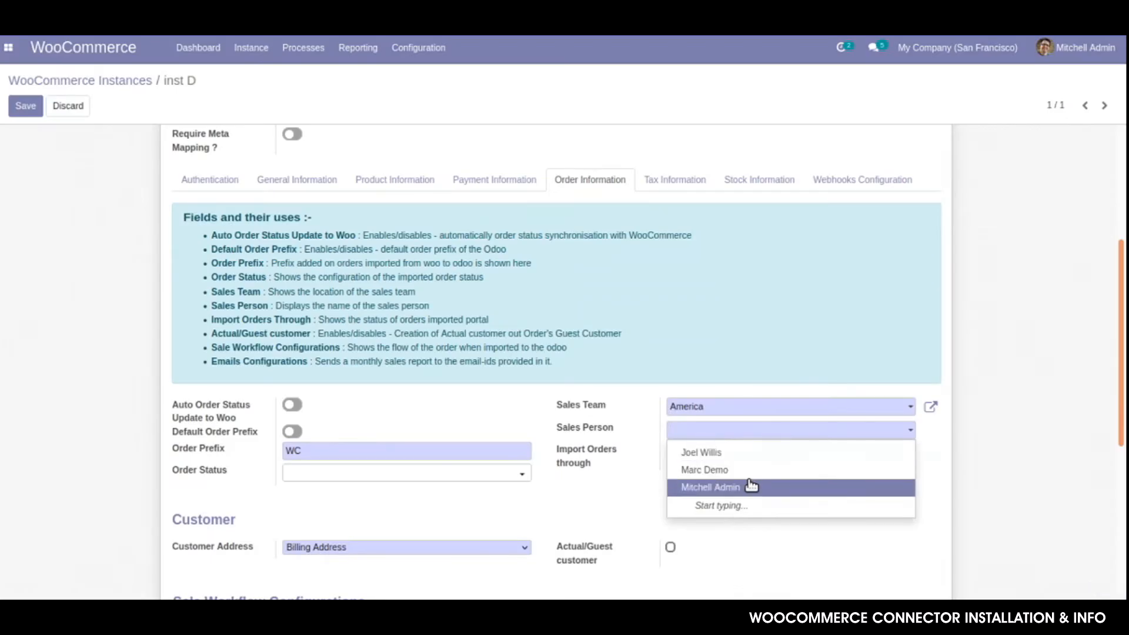
click(751, 486)
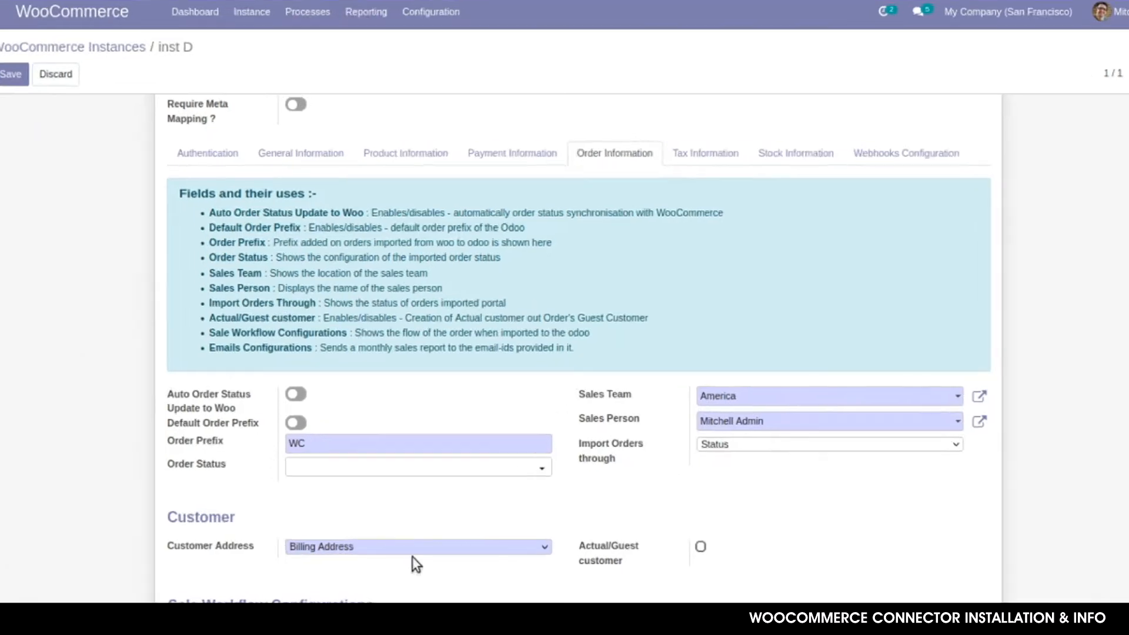
click(402, 548)
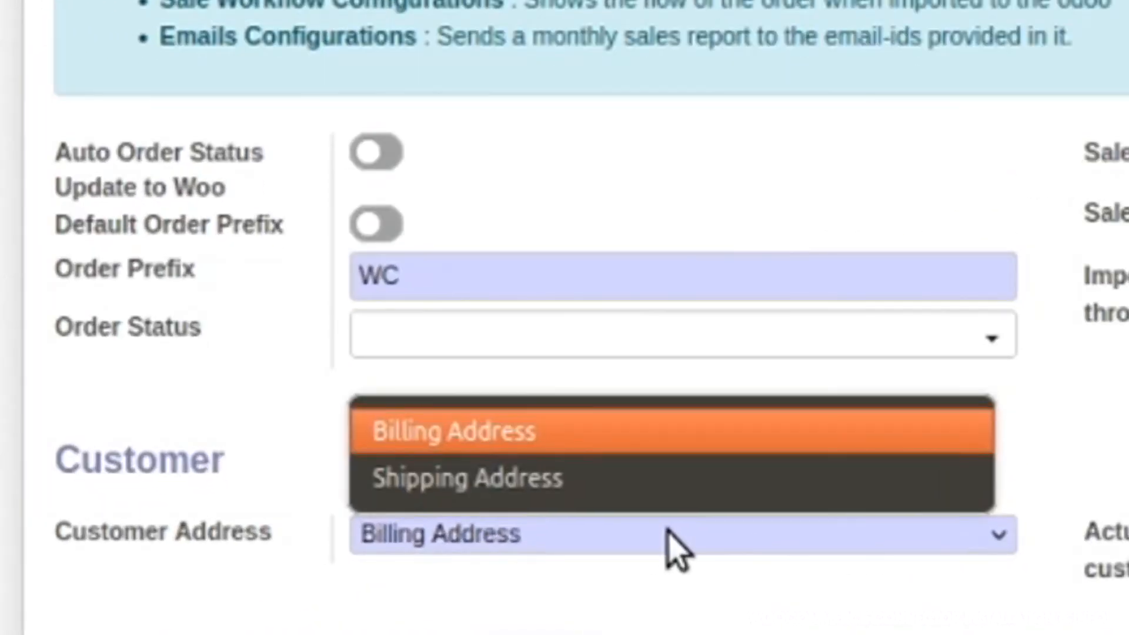
click(433, 449)
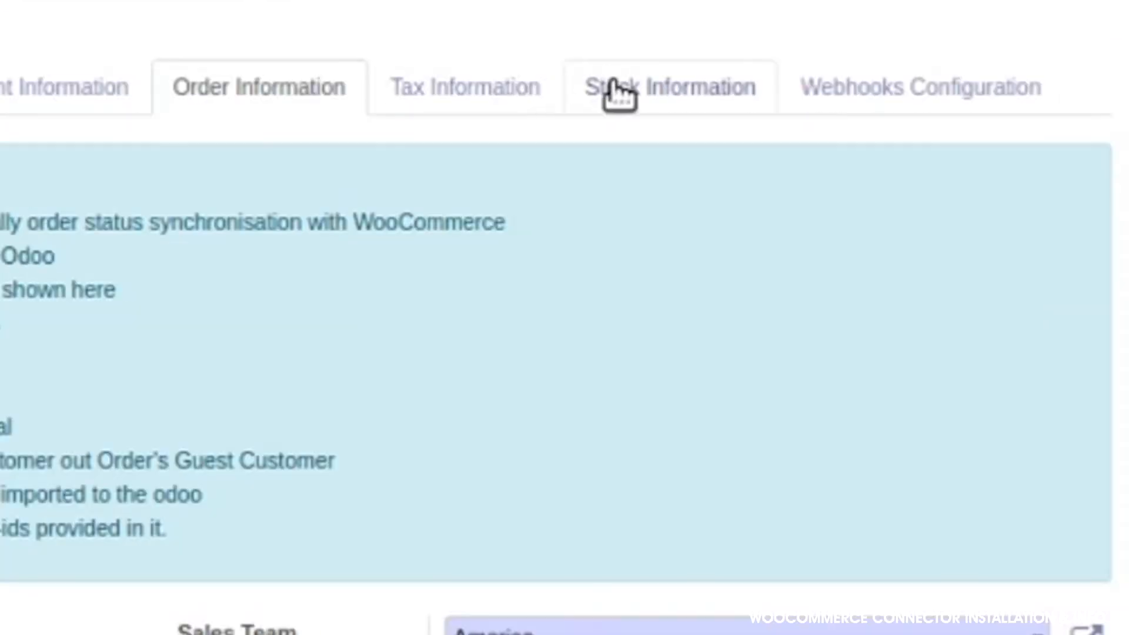
Set the stock field type to Free To Use Quantity
click(745, 183)
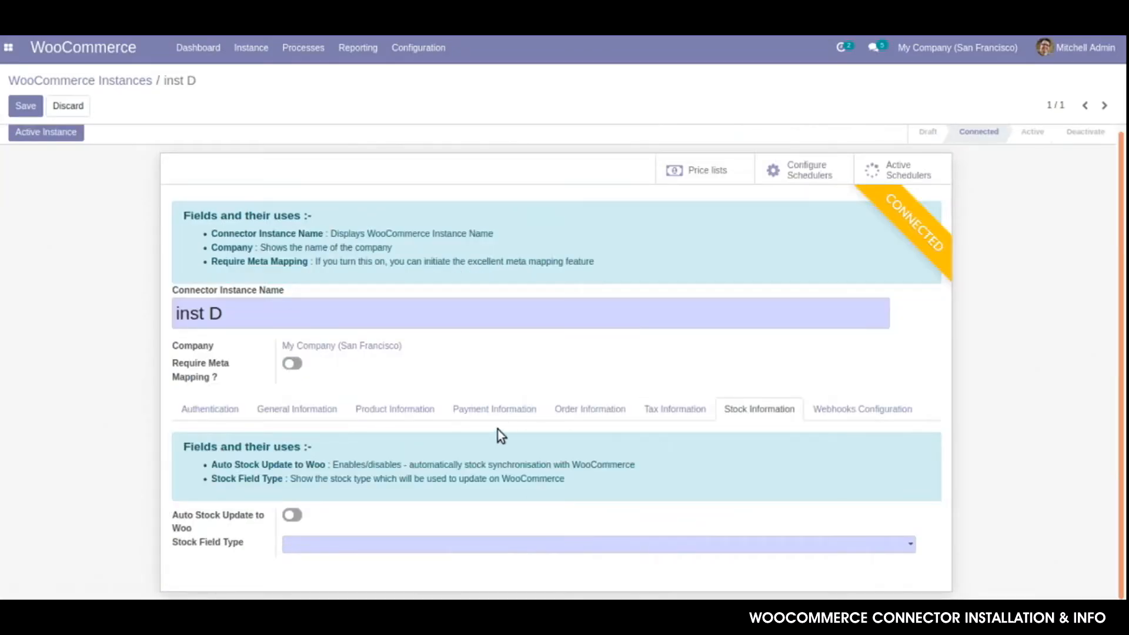
click(386, 543)
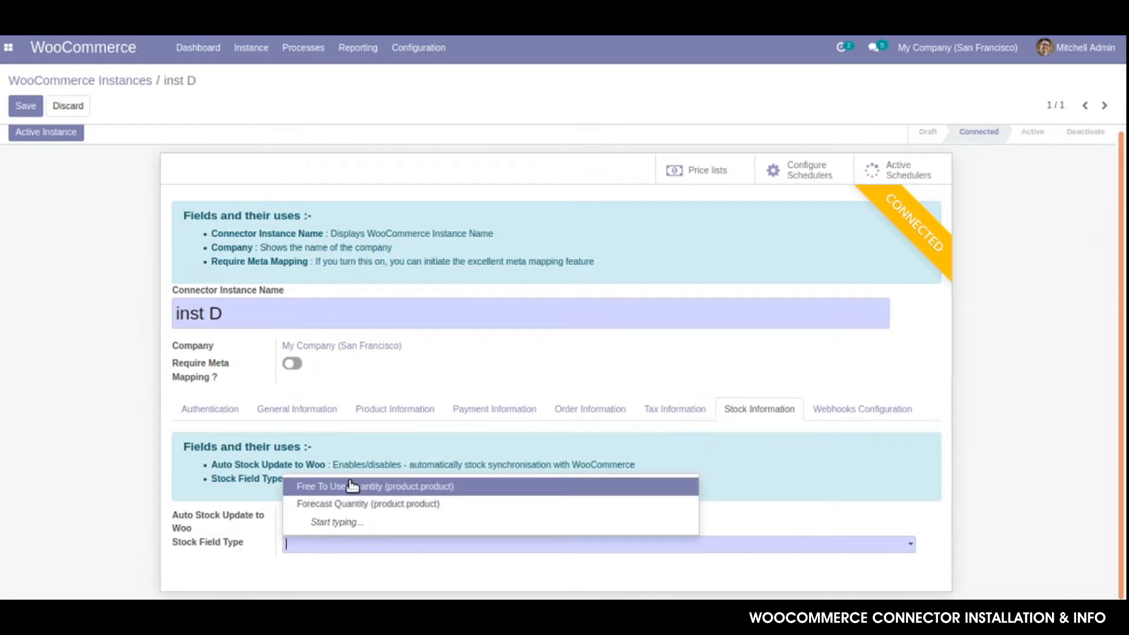
click(357, 483)
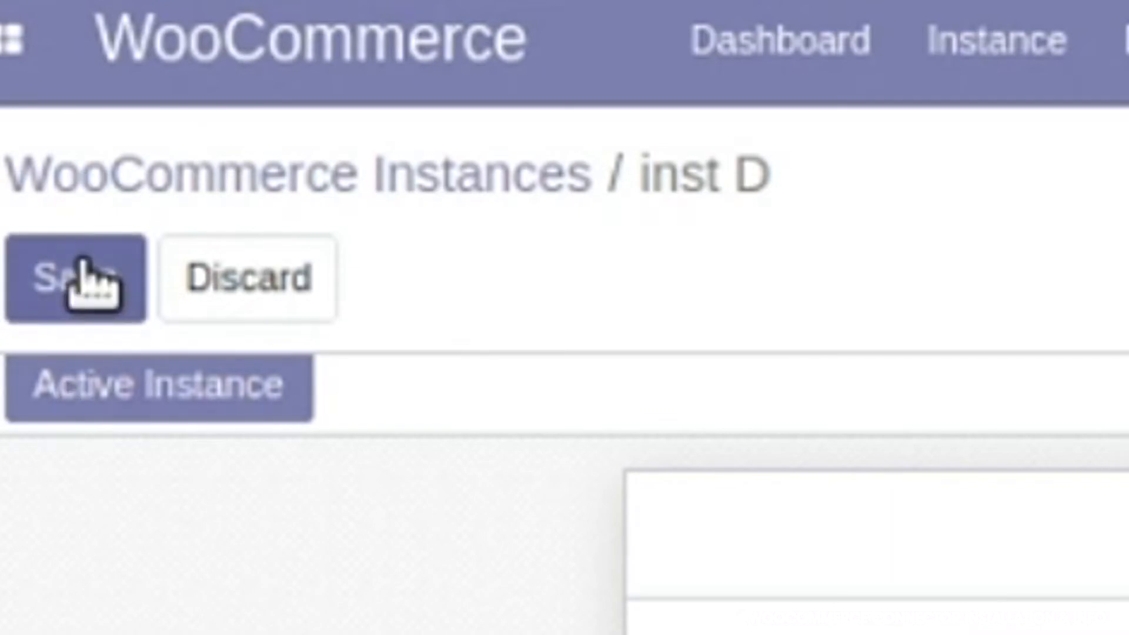
Save inst D's settings, activate the instance, and return to the WooCommerce dashboard
click(88, 292)
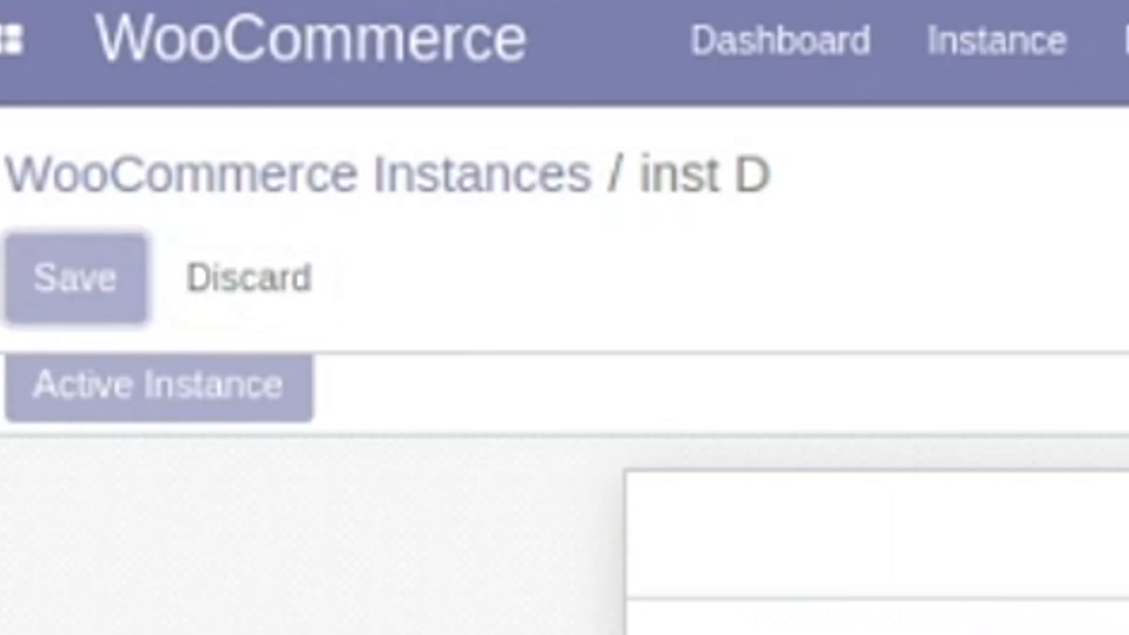
click(259, 407)
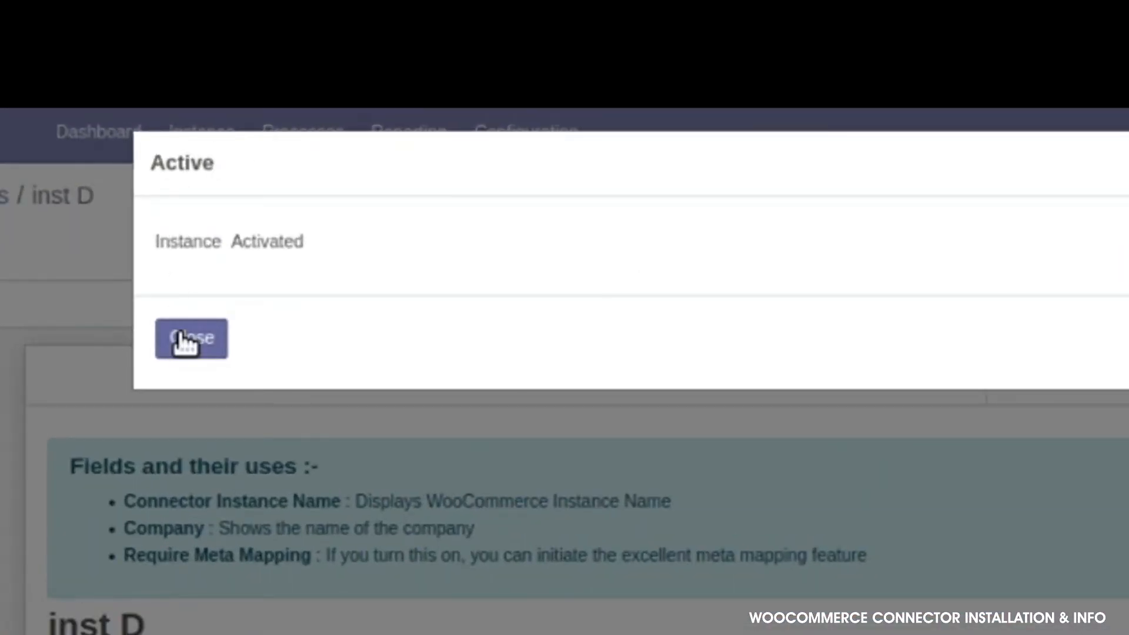
click(183, 340)
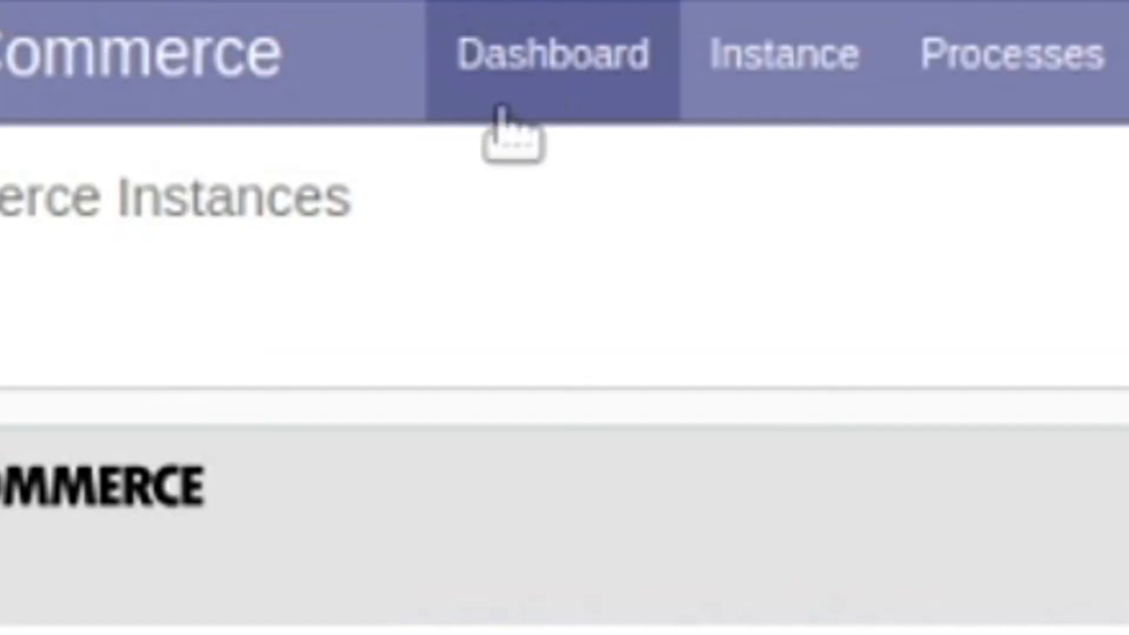
click(483, 302)
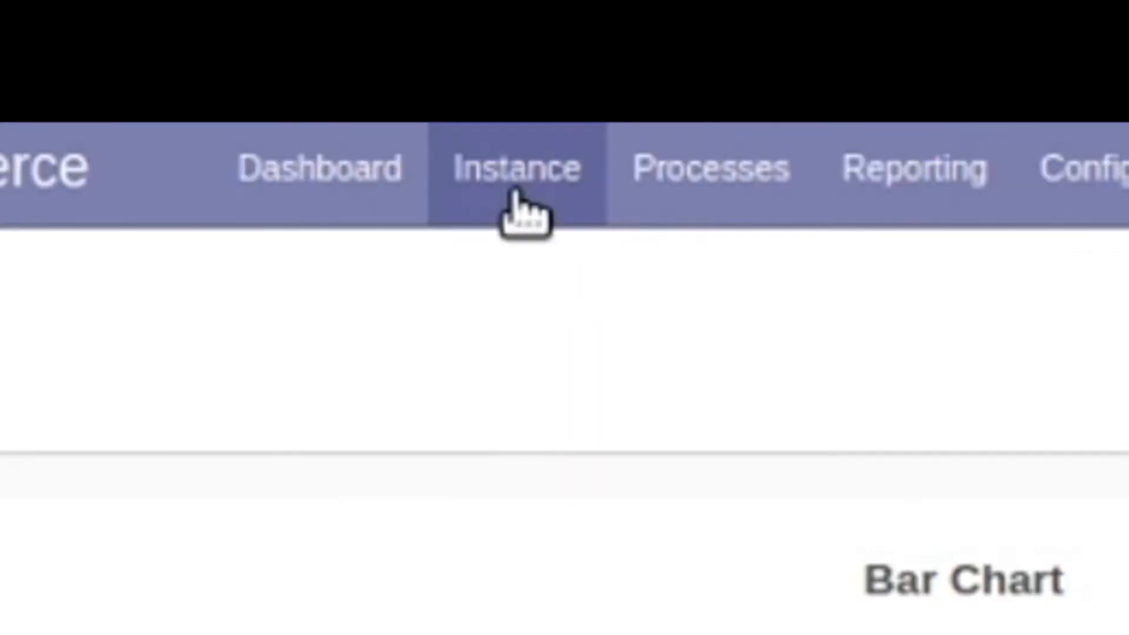
Open inst D from the instances list and review its General and Product Information tabs
click(250, 53)
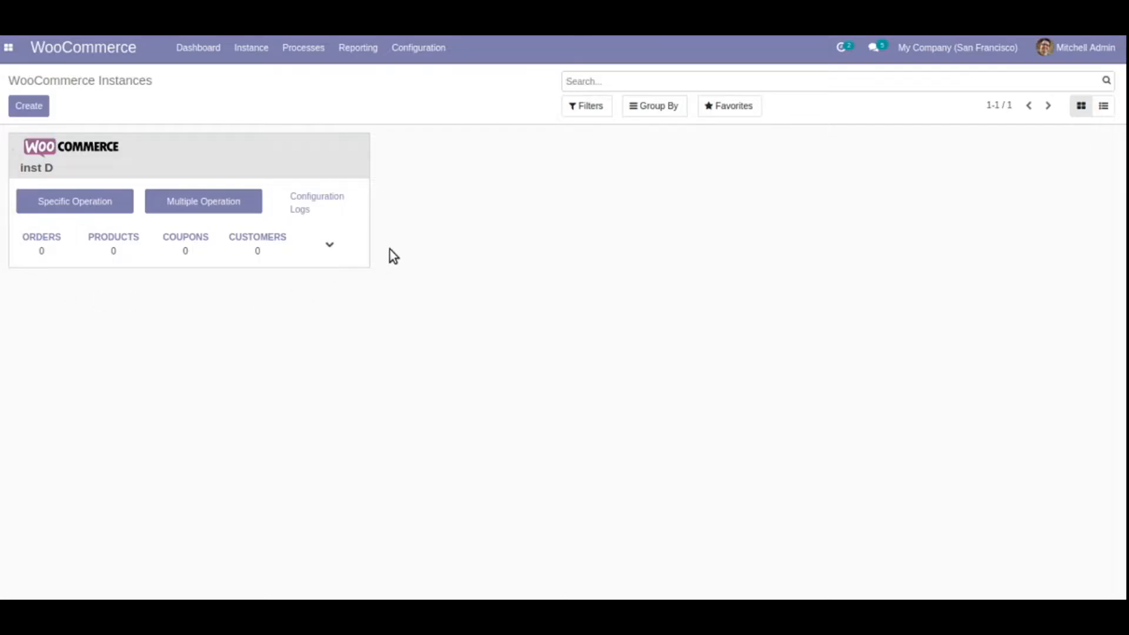
click(341, 202)
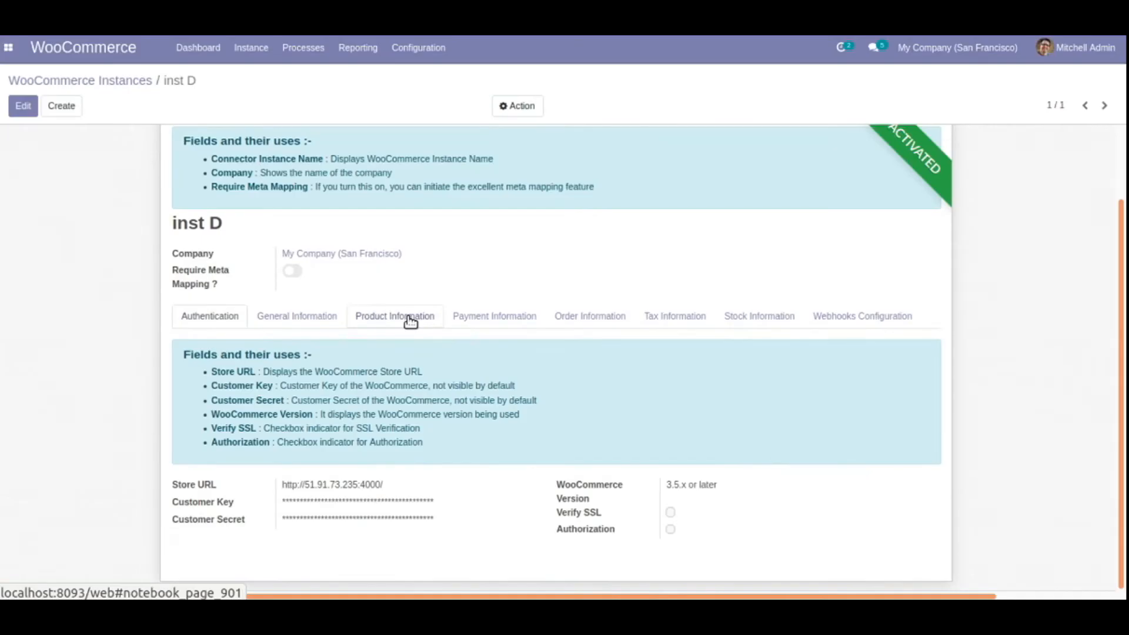
click(142, 256)
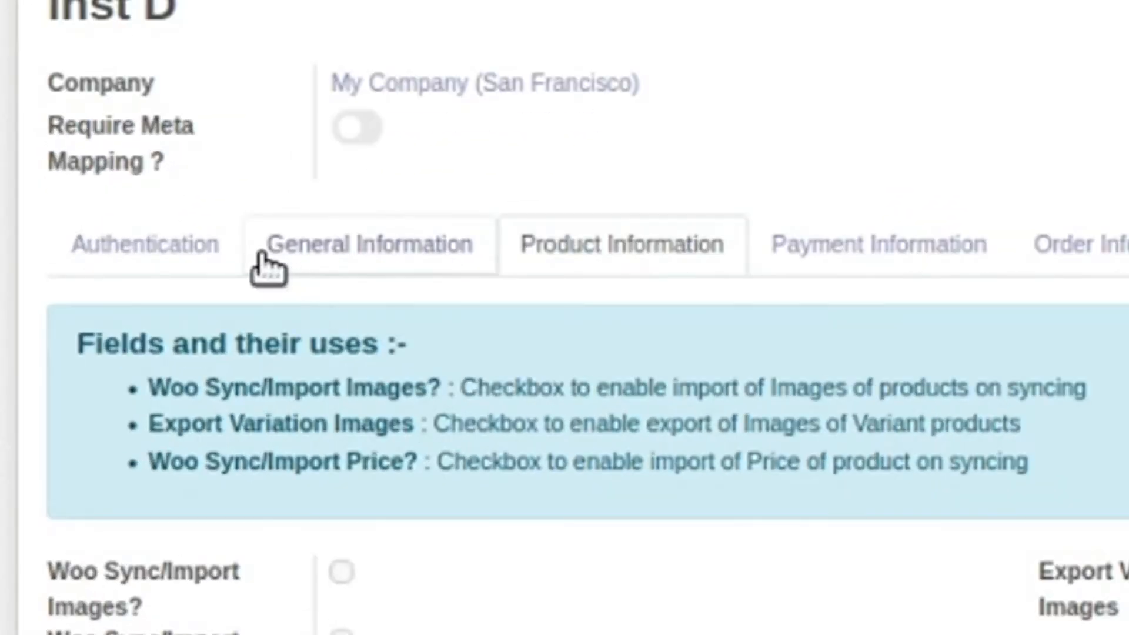
click(326, 247)
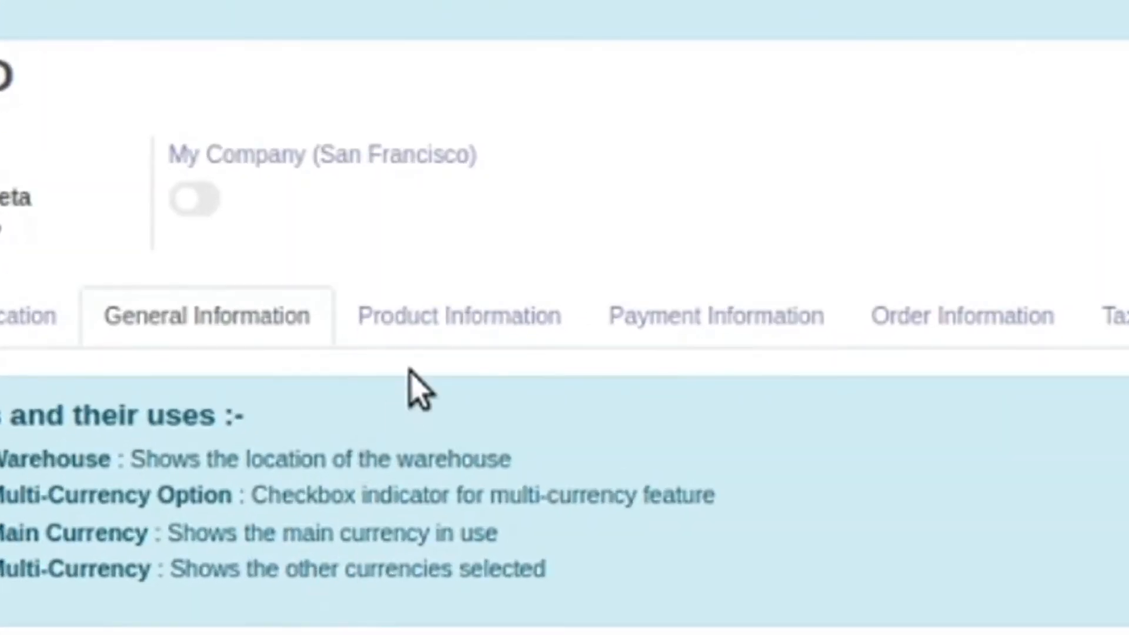
click(374, 367)
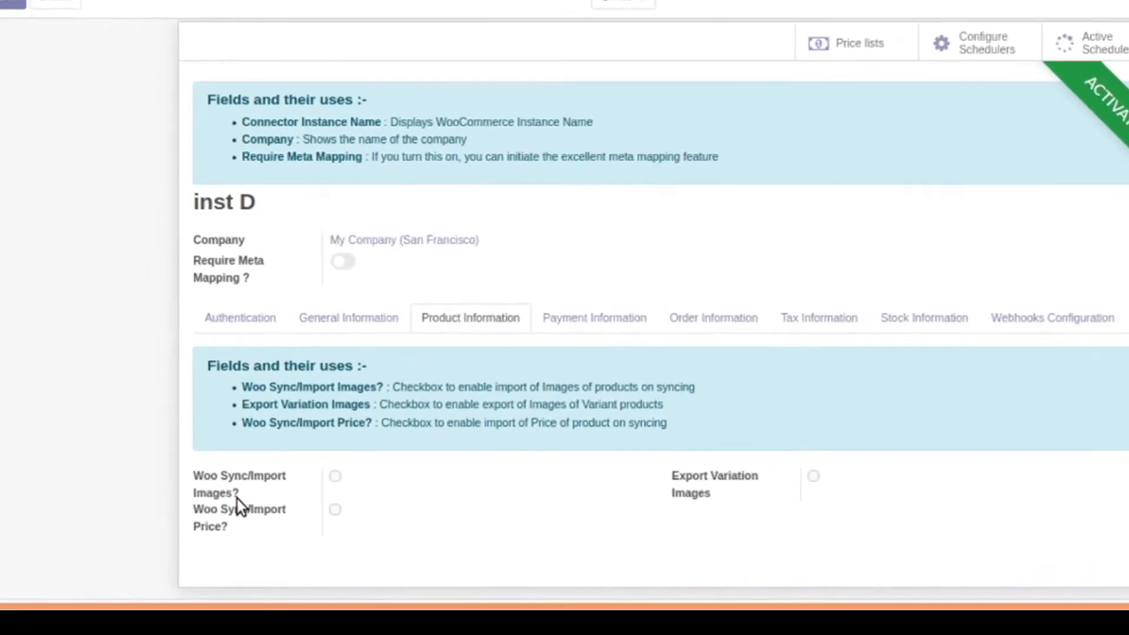
mouse_move(206, 509)
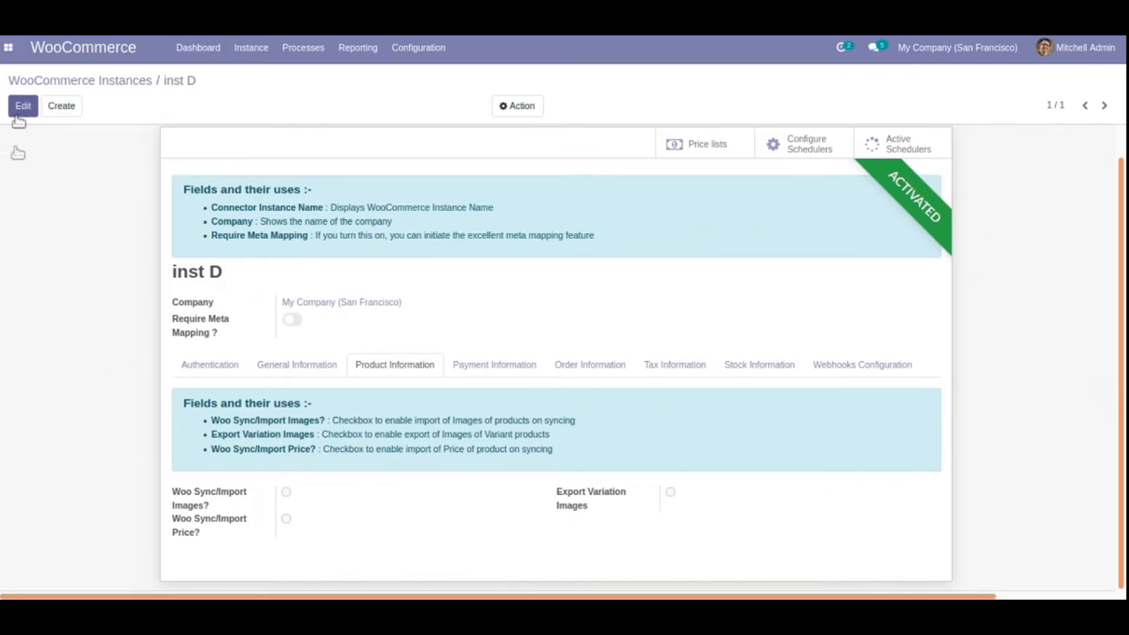
Enable Woo Sync/Import Price? on inst D, save, and return to the WooCommerce Instances overview
click(20, 108)
click(285, 537)
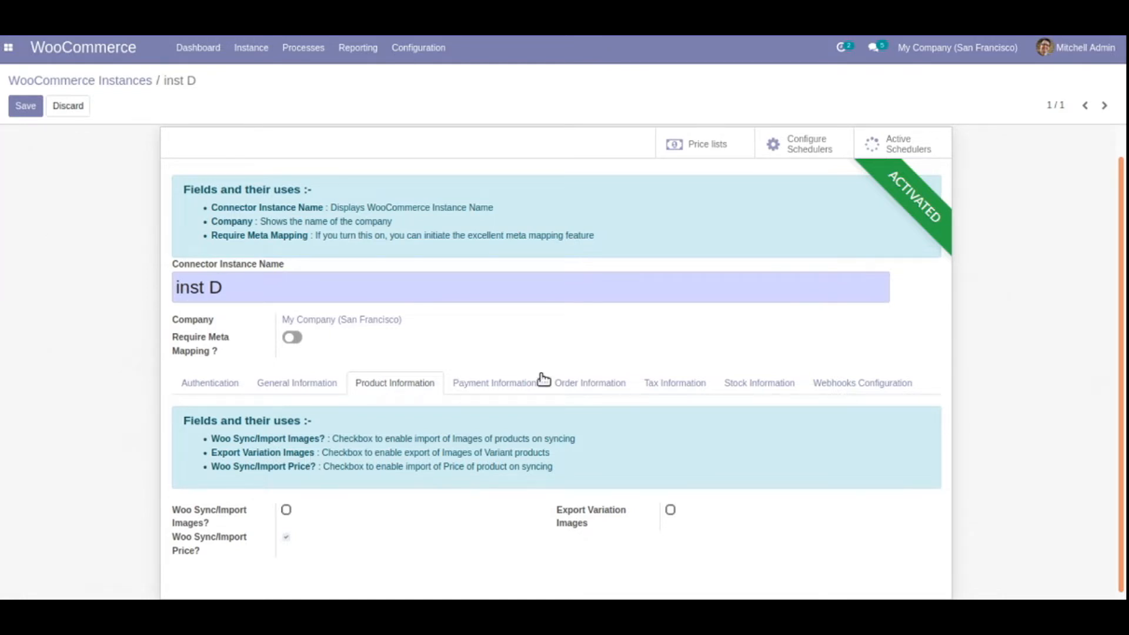
click(478, 383)
click(571, 384)
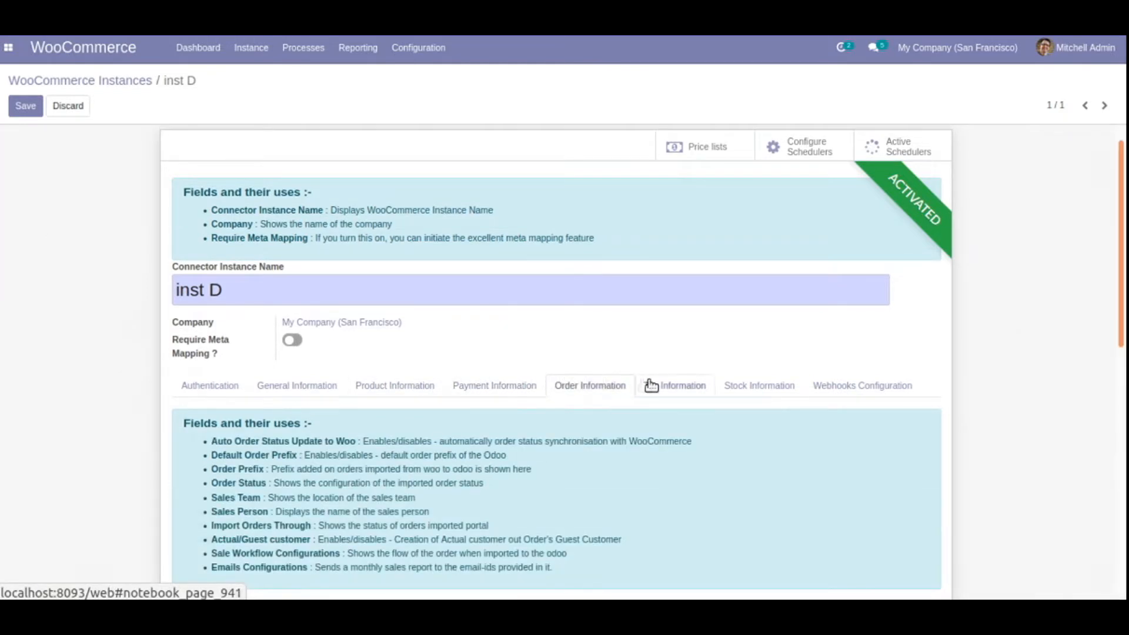
click(649, 385)
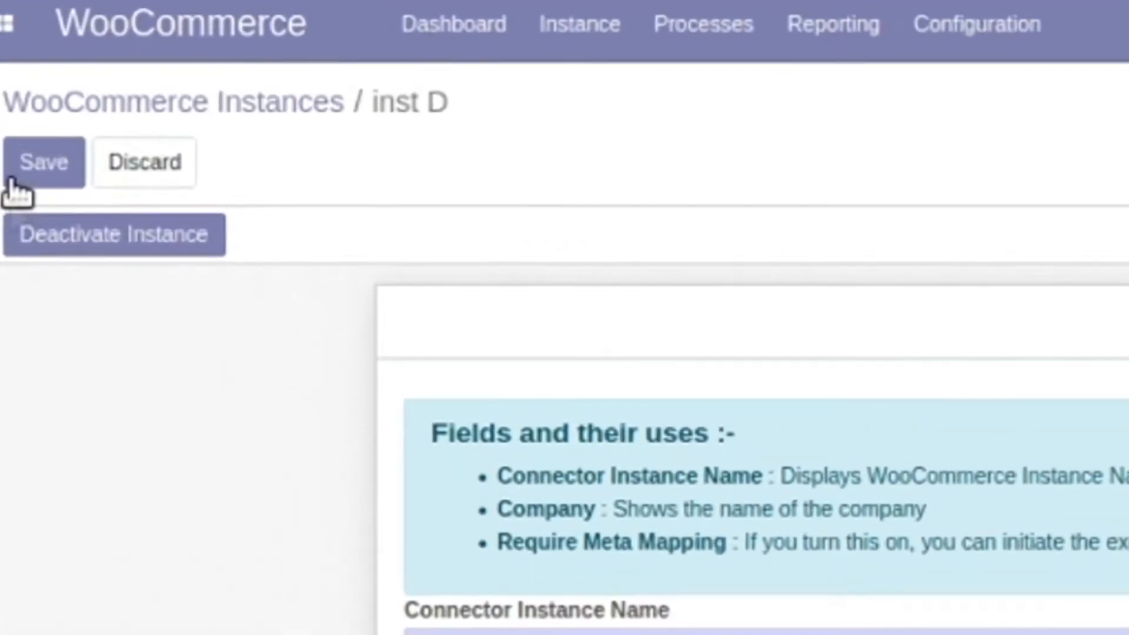
click(18, 121)
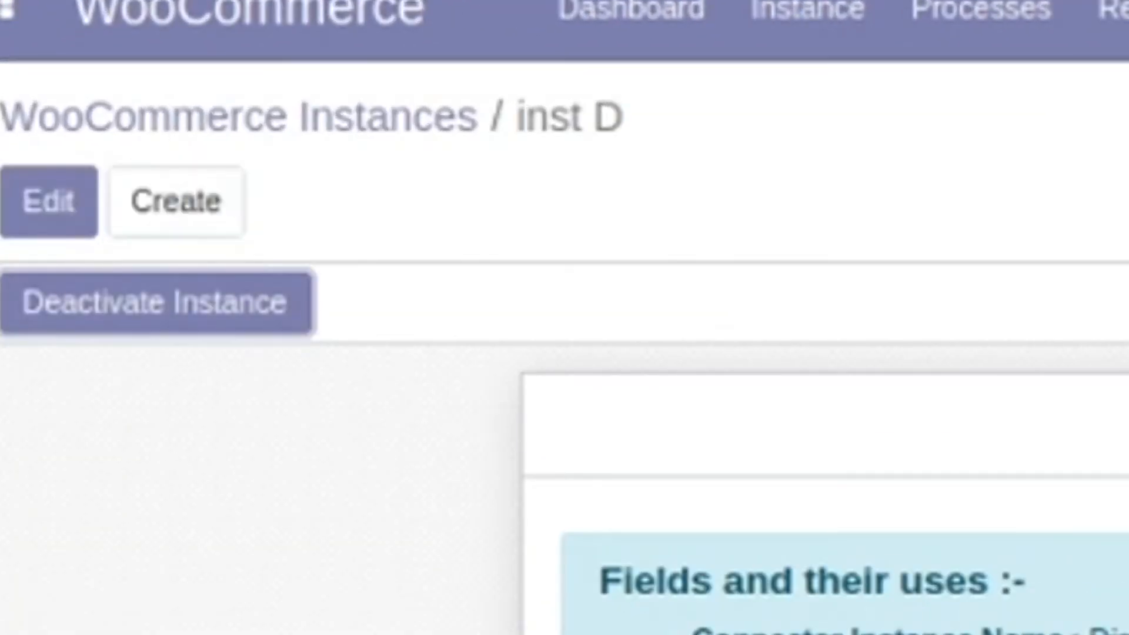
click(402, 131)
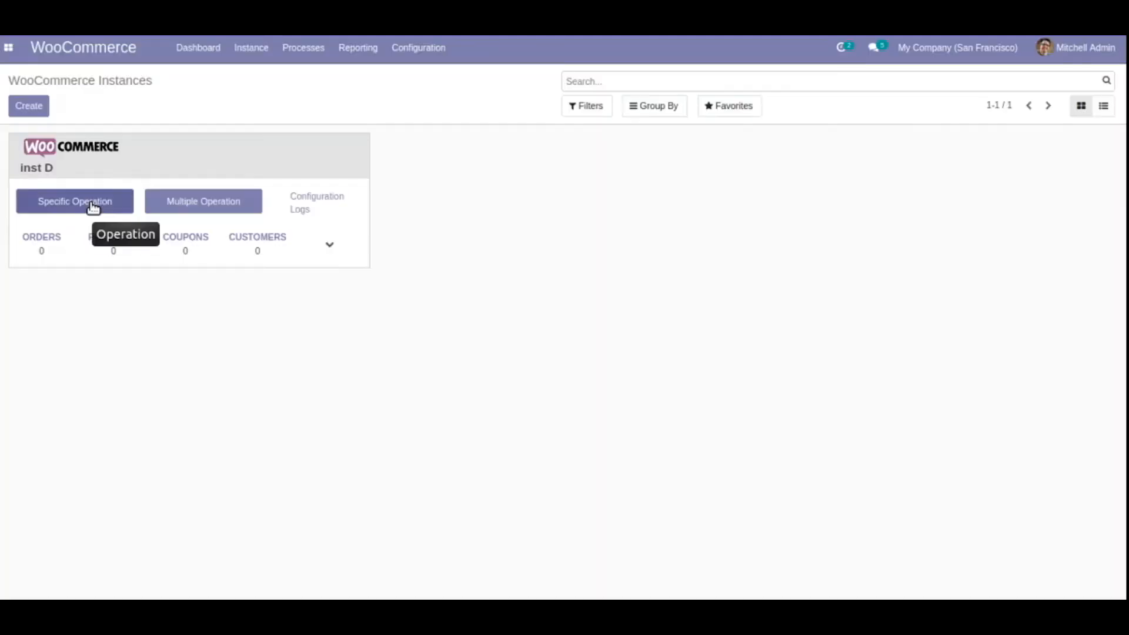
Set up a specific operation for inst D with flow WooCommerce to Odoo and Import Product
click(208, 324)
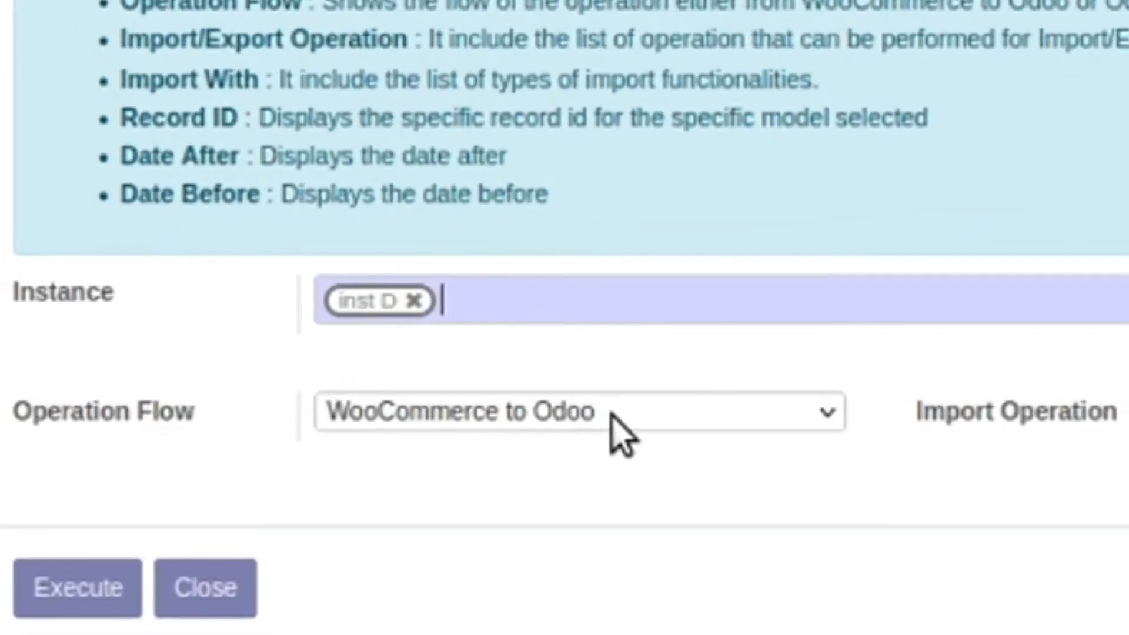
click(611, 414)
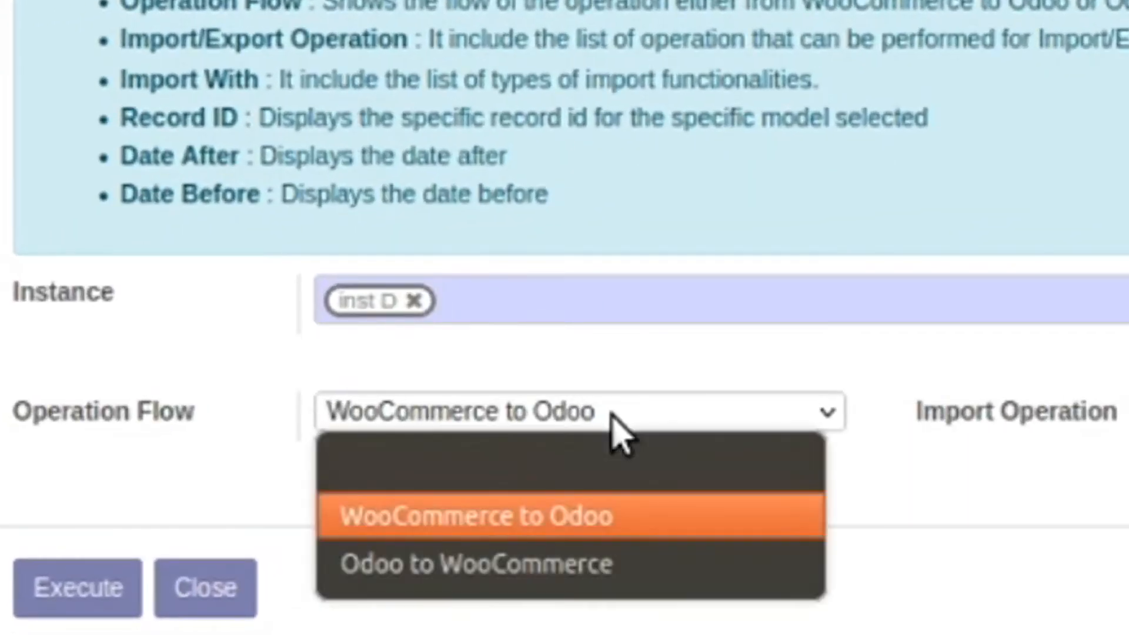
click(583, 573)
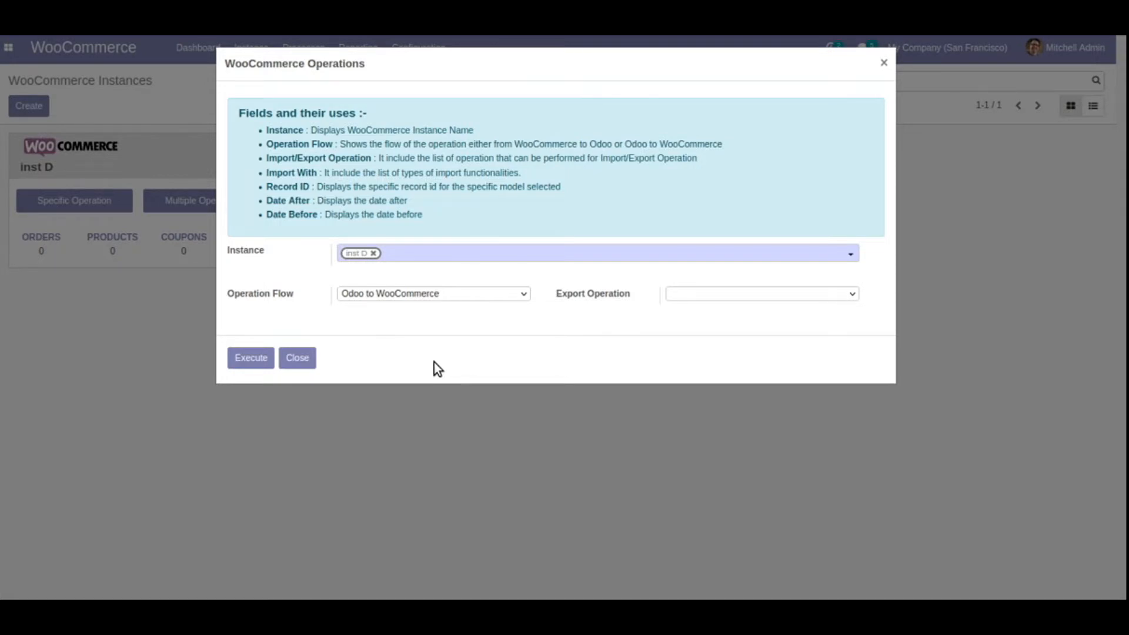
click(452, 292)
click(447, 331)
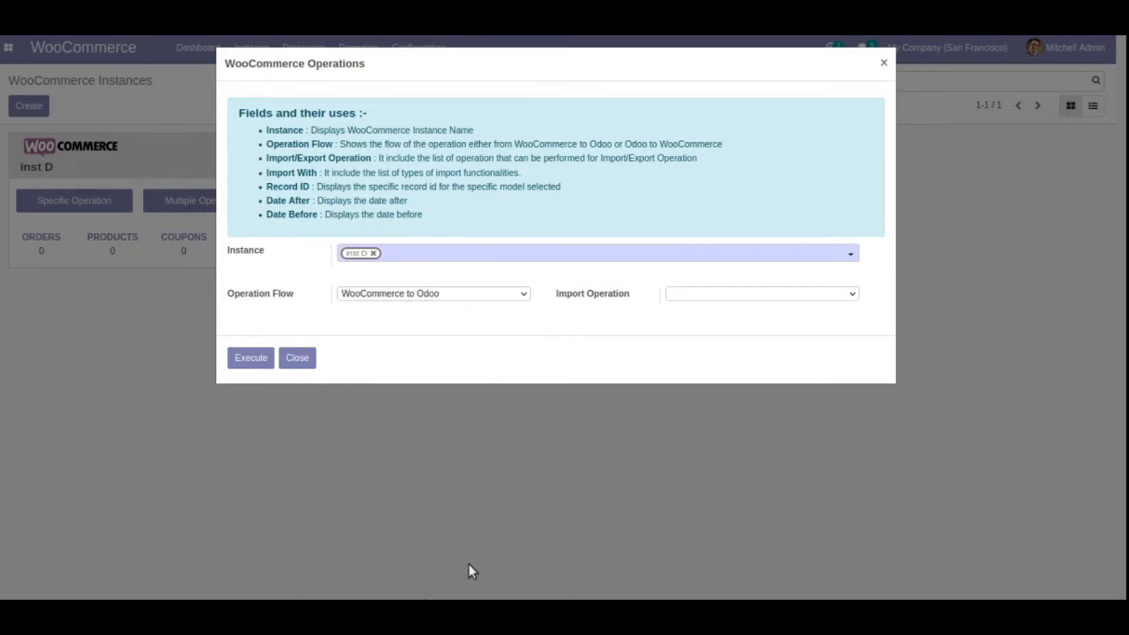
click(707, 295)
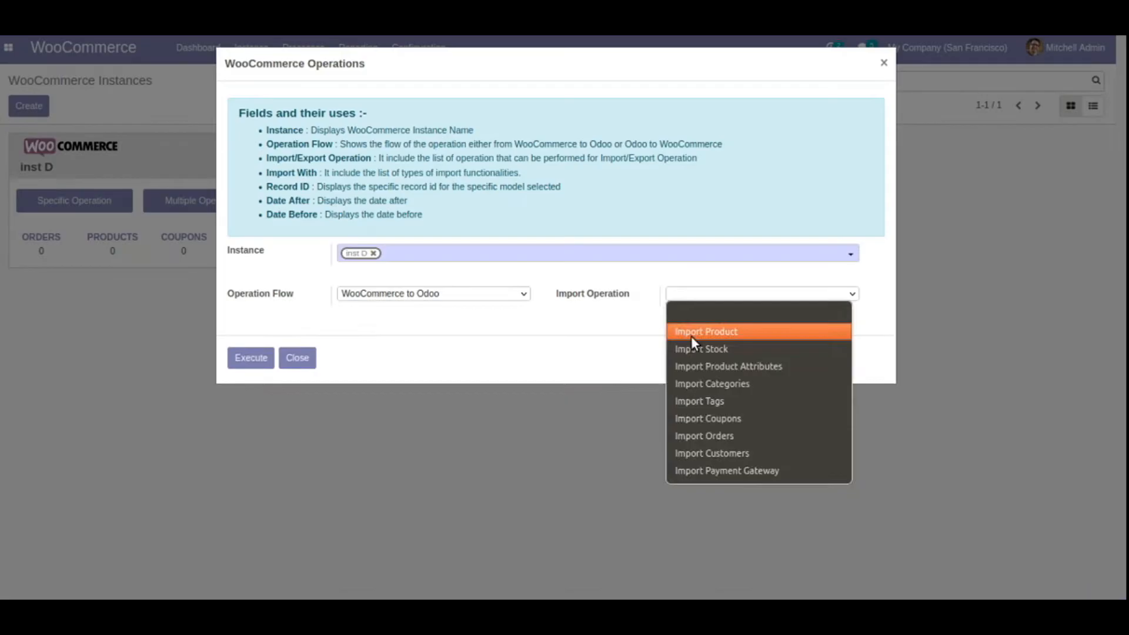
click(335, 127)
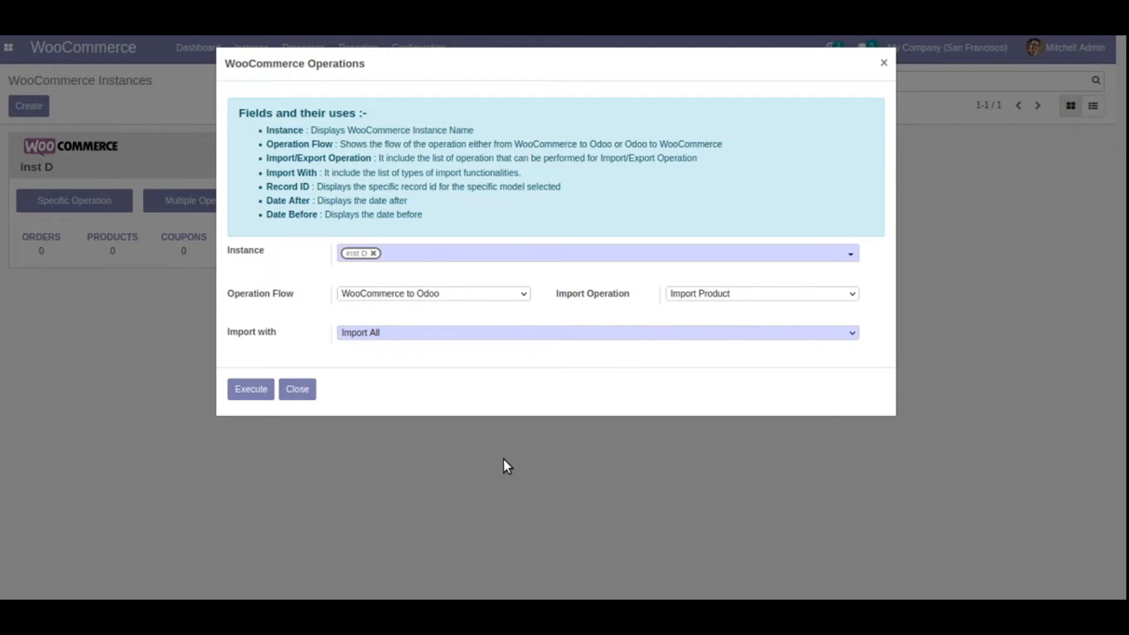
click(425, 333)
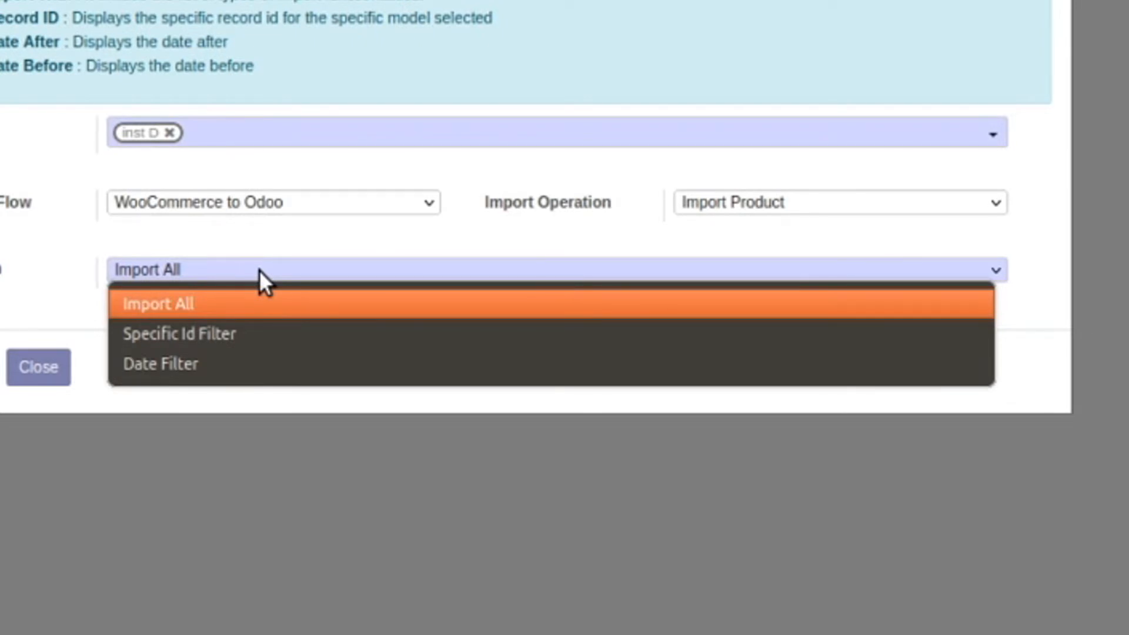
Set Import with to Specific Id Filter after briefly trying Date Filter
click(256, 324)
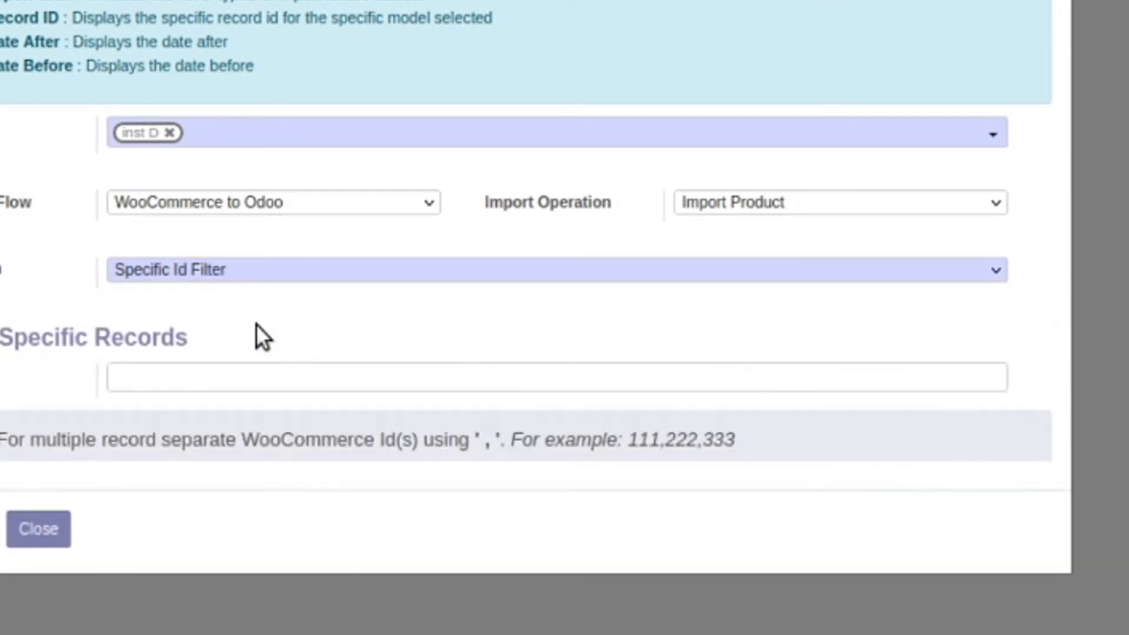
click(209, 270)
click(217, 363)
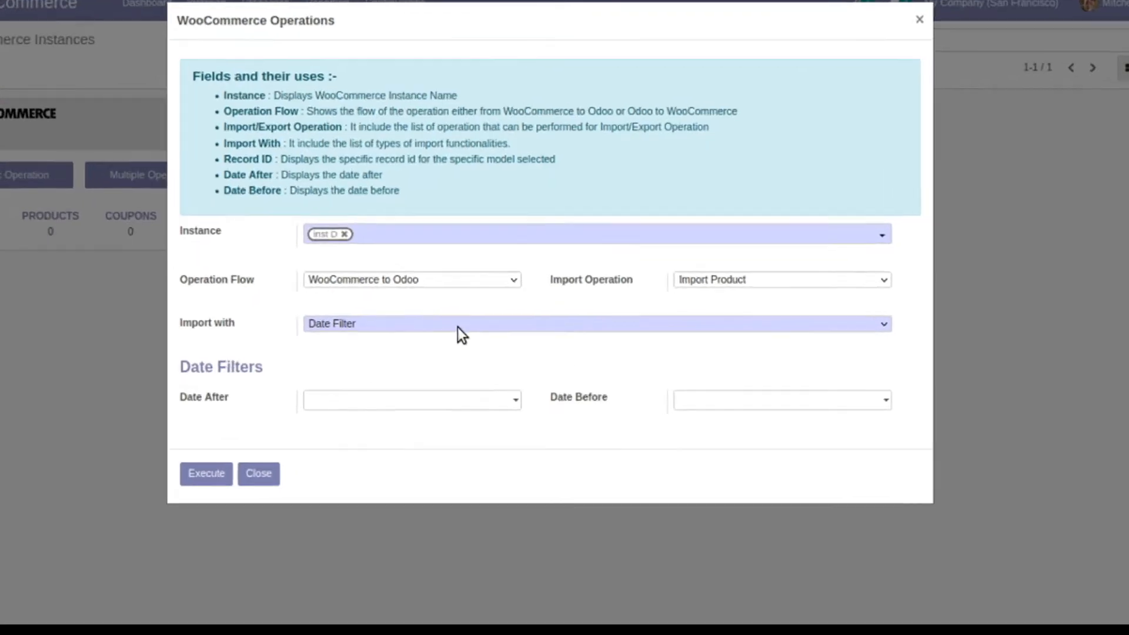
click(471, 333)
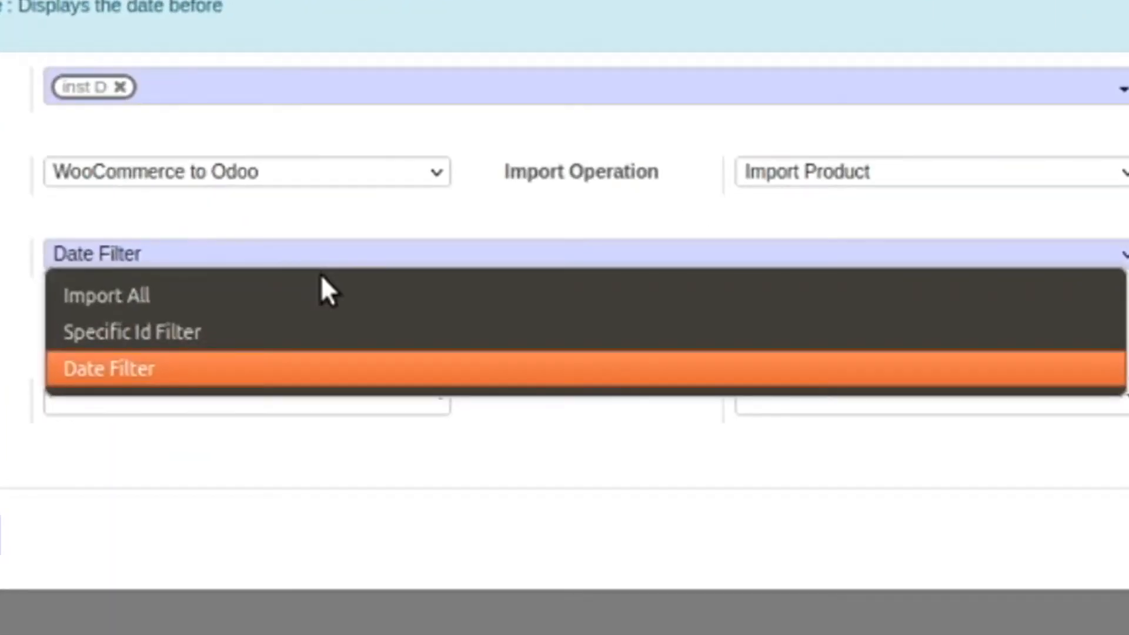
click(323, 330)
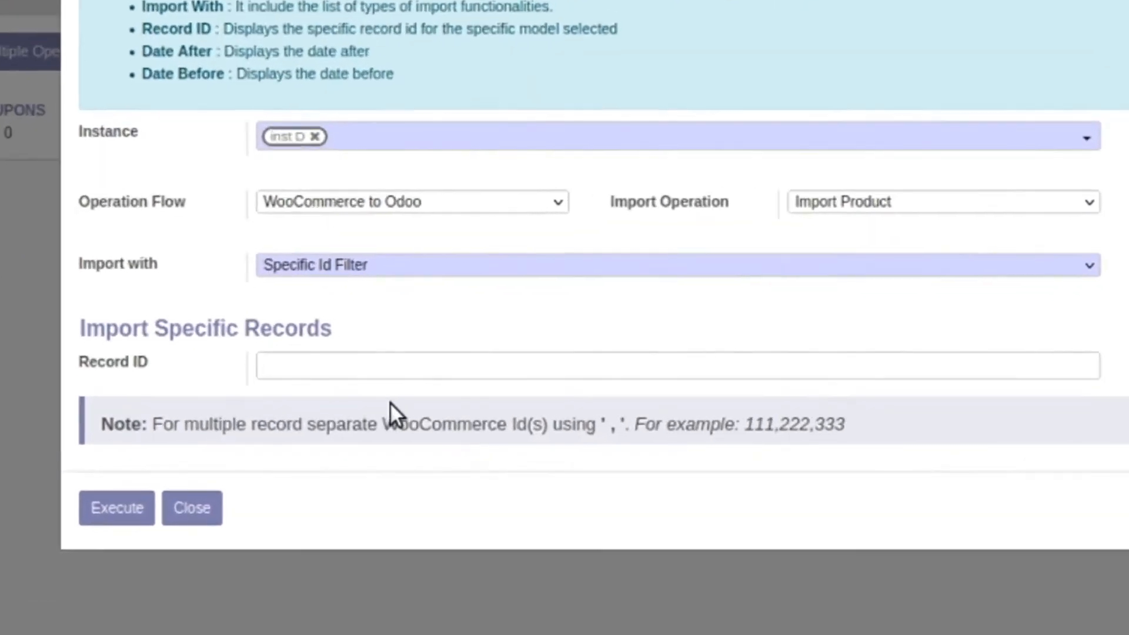
Type record IDs 25,26,27, clear them again, and go to the WooCommerce product list
click(414, 391)
text(25,26,27)
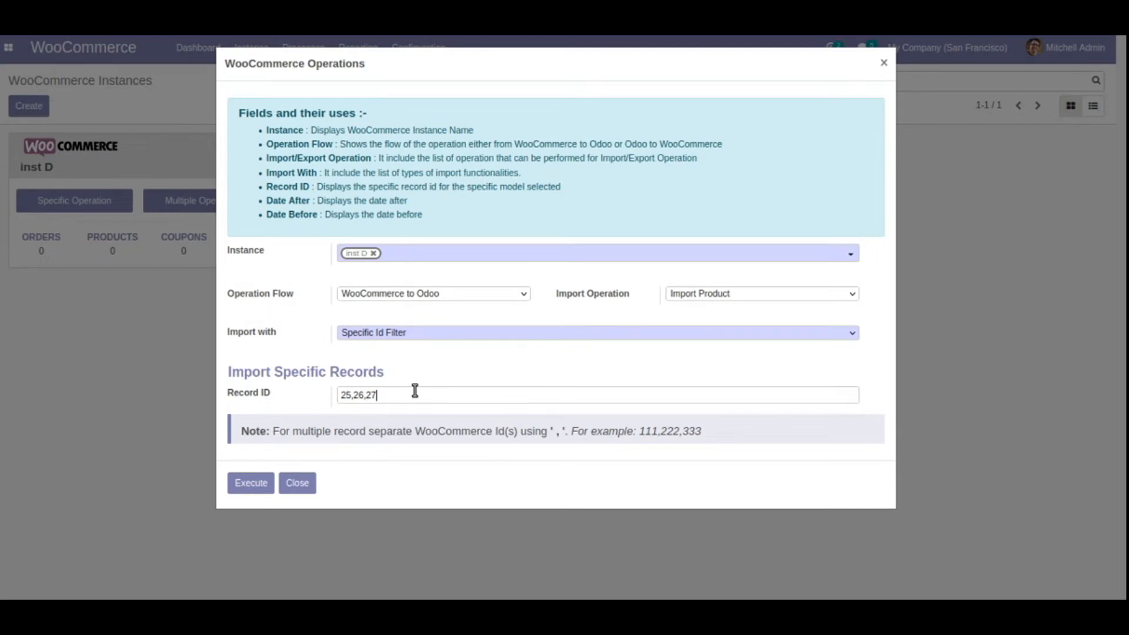
key(BackSpace)
key(BackSpace)
key(BackSpace)
key(BackSpace)
key(BackSpace)
key(BackSpace)
key(BackSpace)
key(BackSpace)
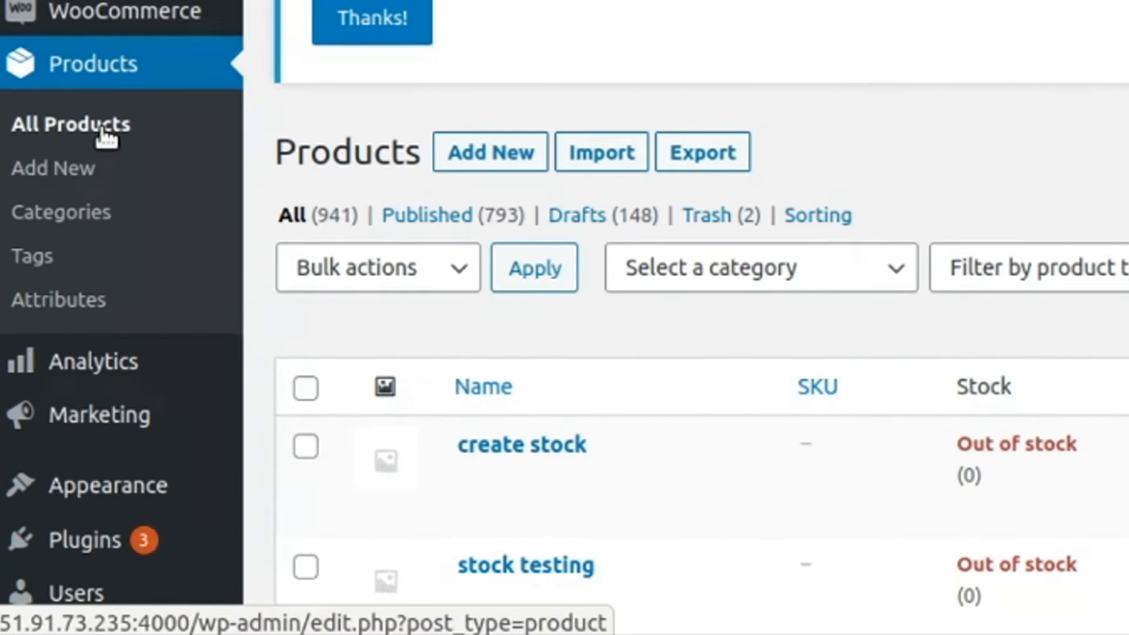
click(104, 130)
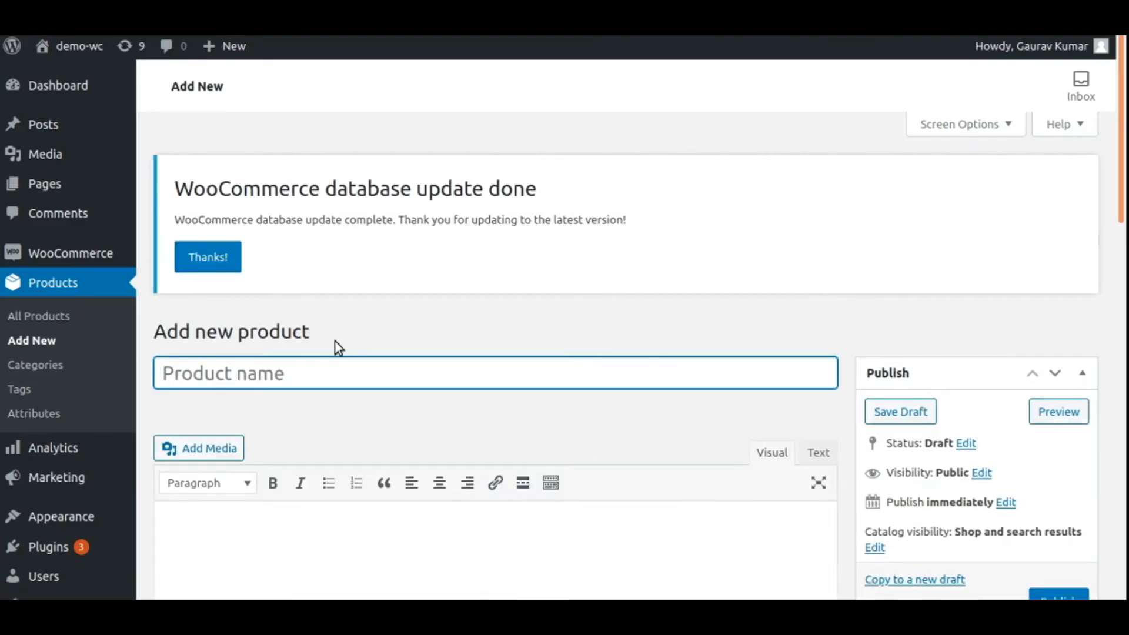
Title the WordPress product 'Lamps' with short description 'Floor lamps' and regular price 1500
text(Lamps)
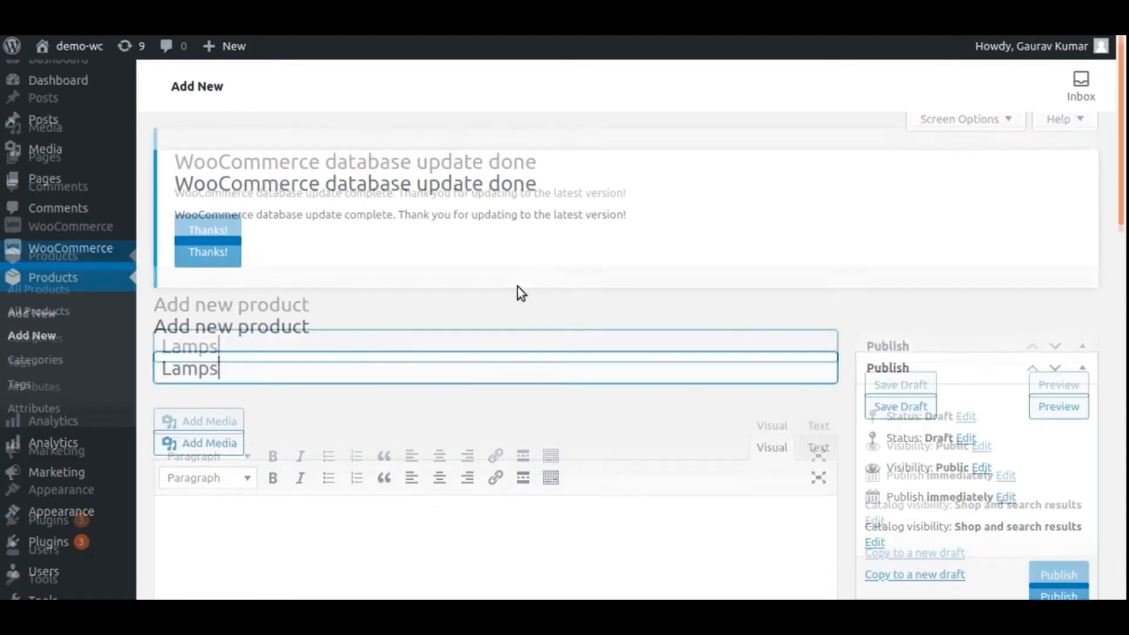
scroll(518, 288, down, 10)
scroll(237, 470, down, 5)
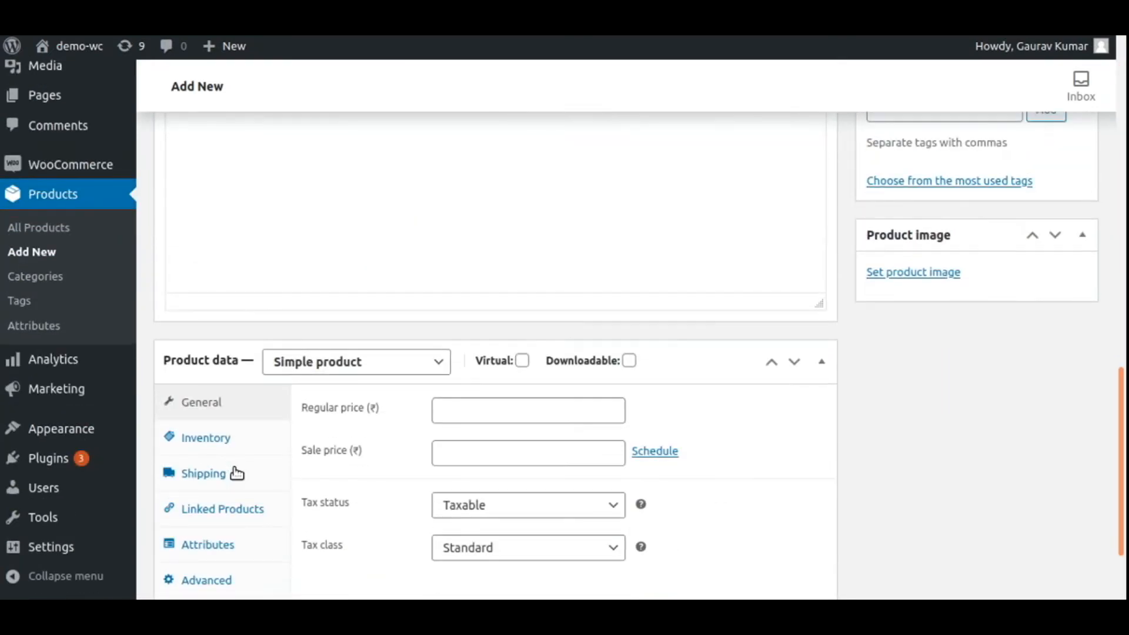
scroll(219, 435, up, 3)
click(240, 347)
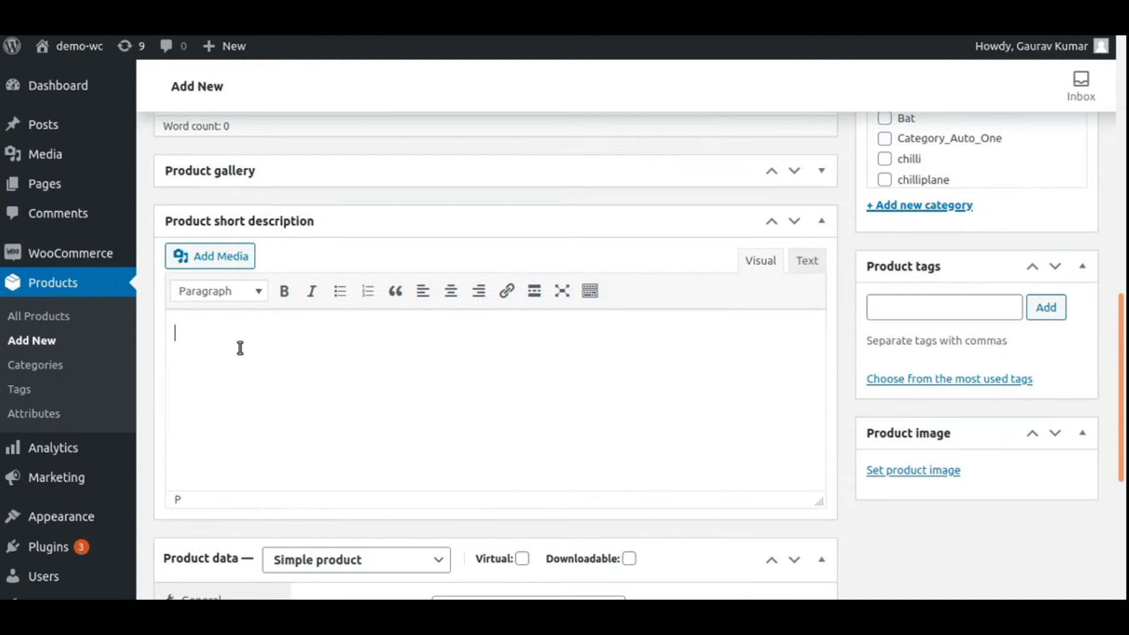
text(Floor lamps)
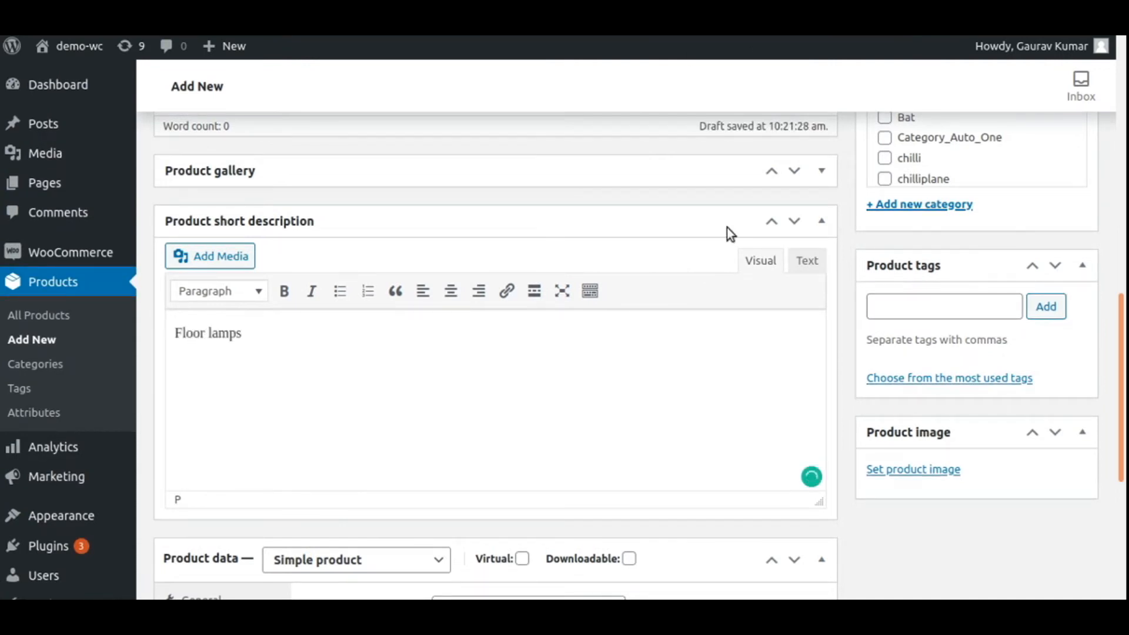
scroll(727, 229, down, 5)
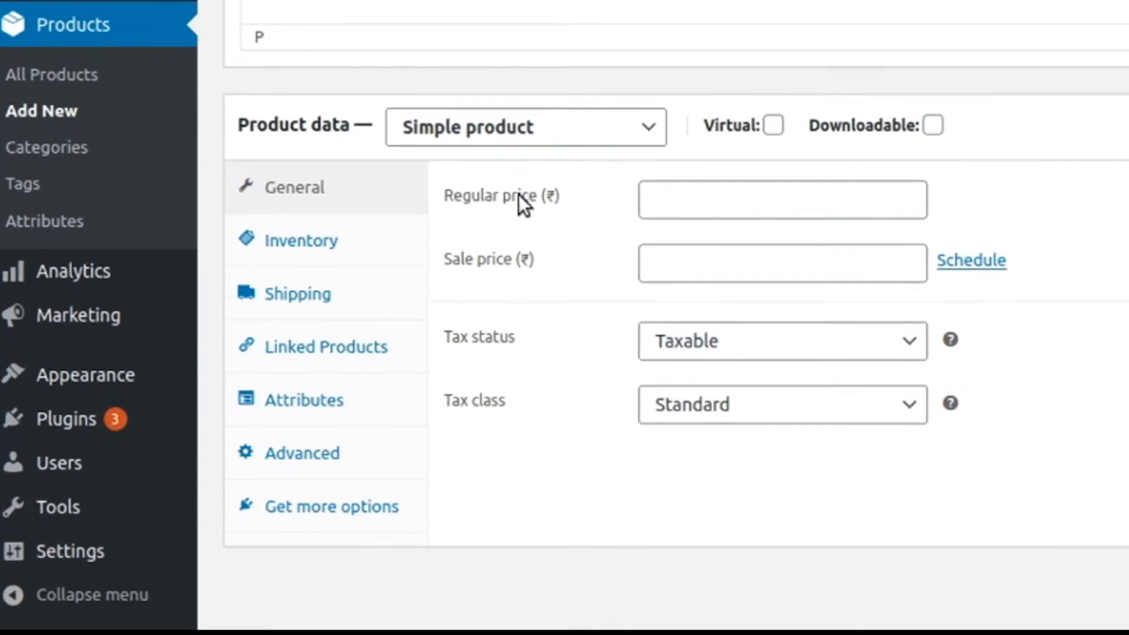
click(681, 200)
text(1500)
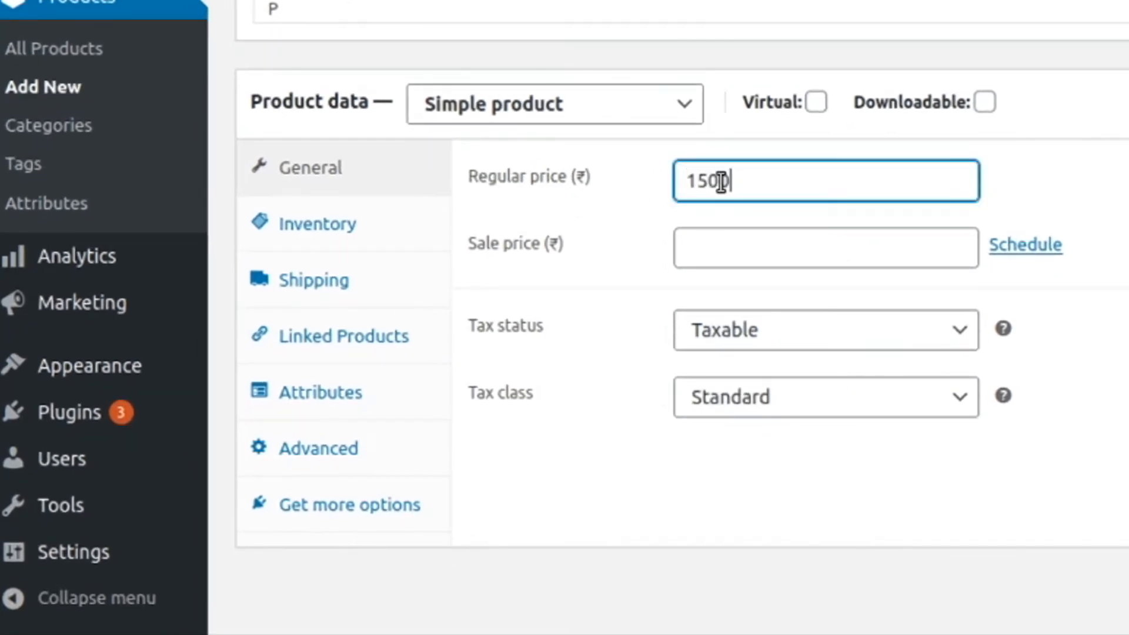
Enable stock management for the Lamps product with a stock quantity of 50
click(304, 235)
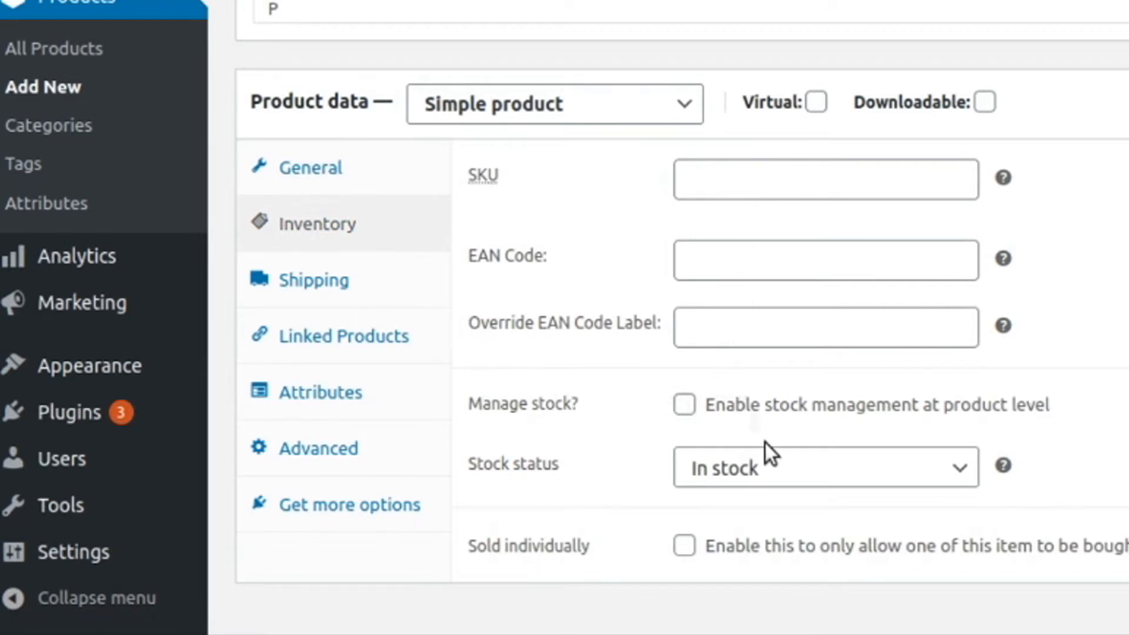
click(681, 405)
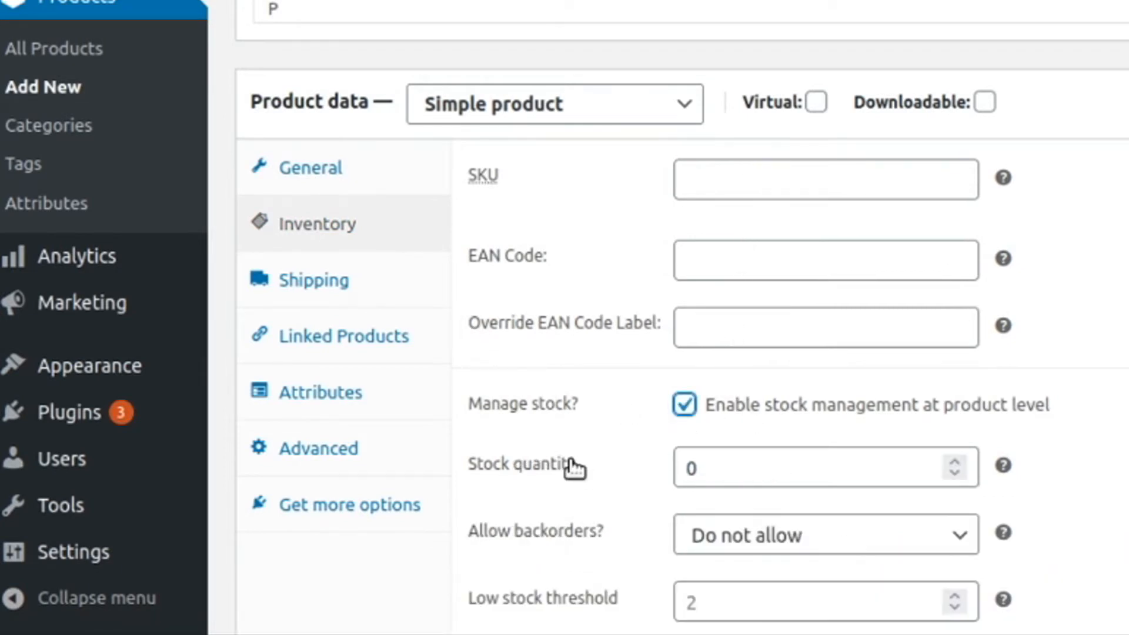
double_click(721, 464)
text(50)
Set shipping weight 250 and dimensions 15 × 16 × 13, then publish the product
click(315, 278)
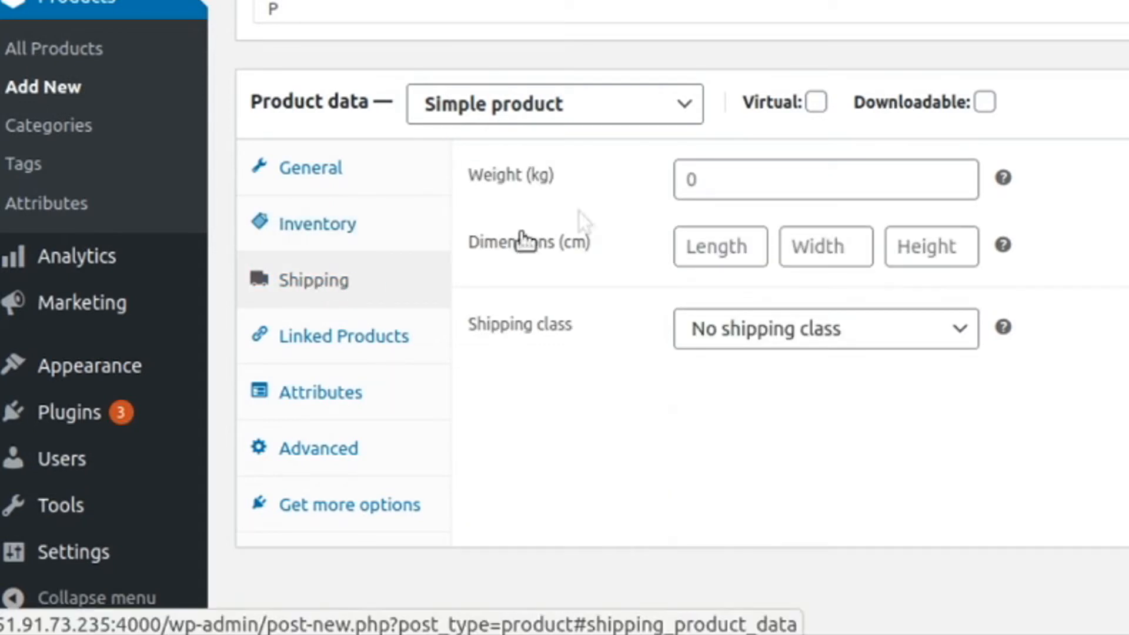
click(715, 177)
text(250)
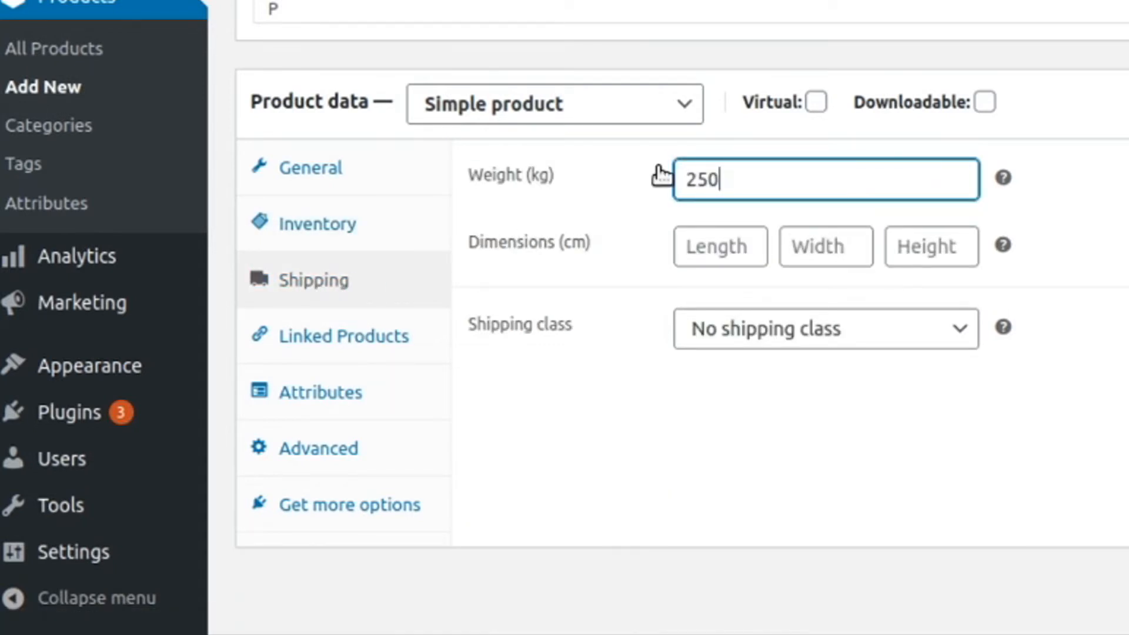
click(734, 261)
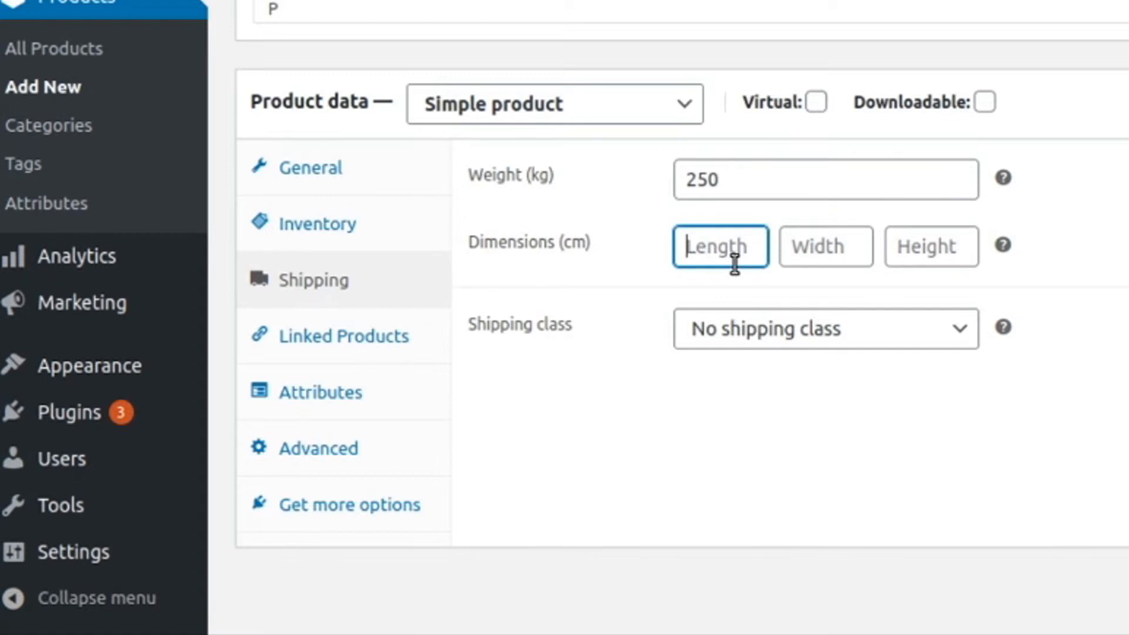
text(15)
key(Tab)
text(16)
key(Tab)
text(13)
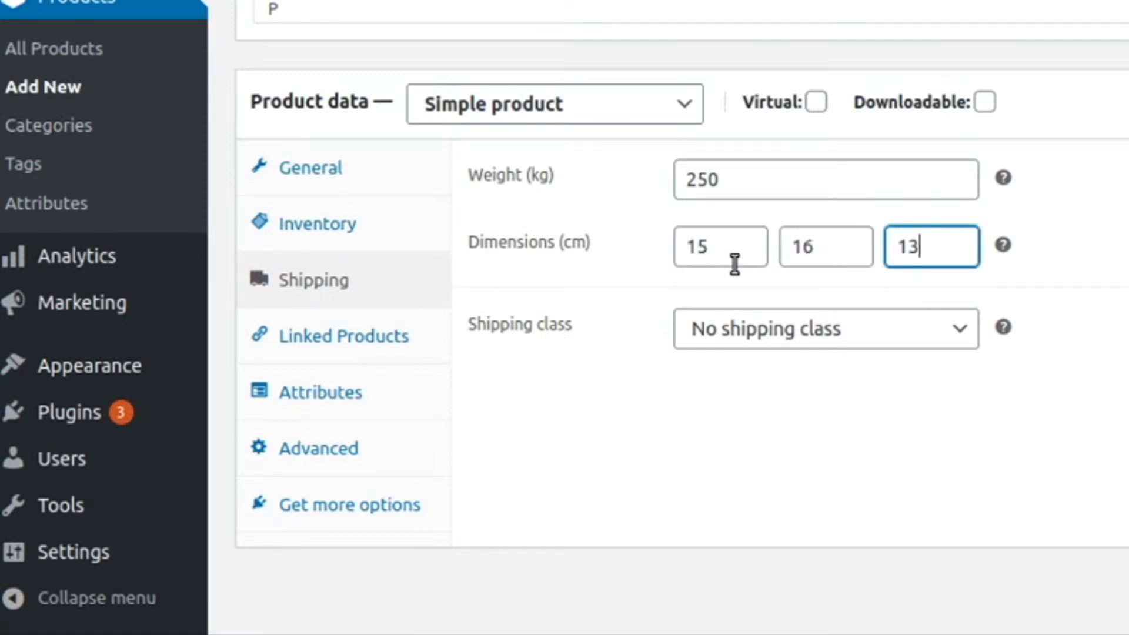
click(530, 530)
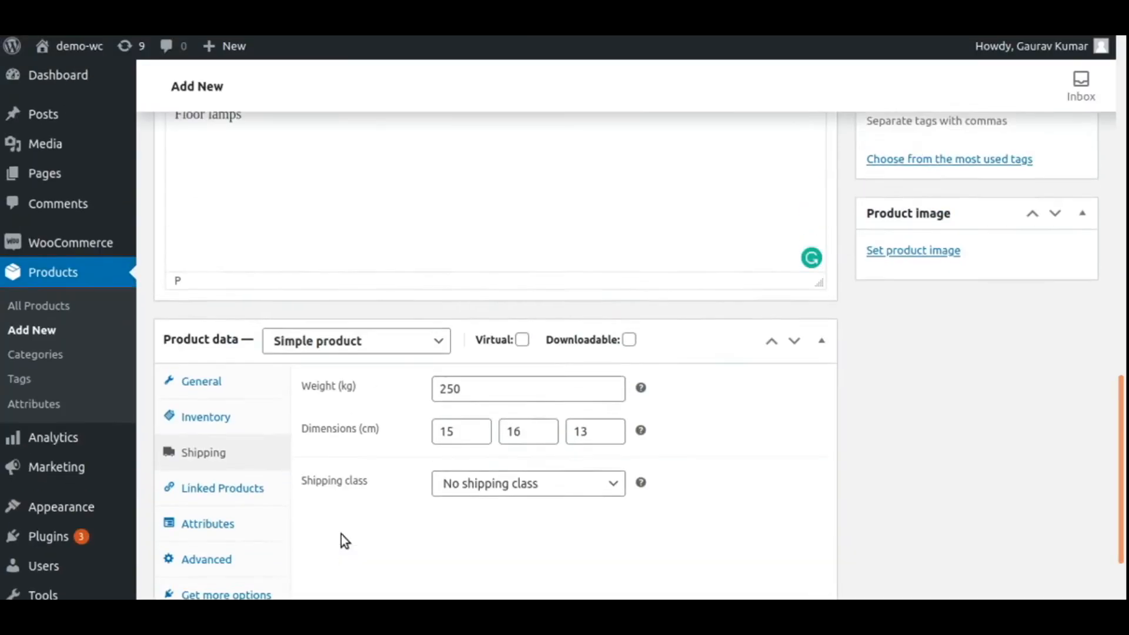
scroll(341, 538, up, 6)
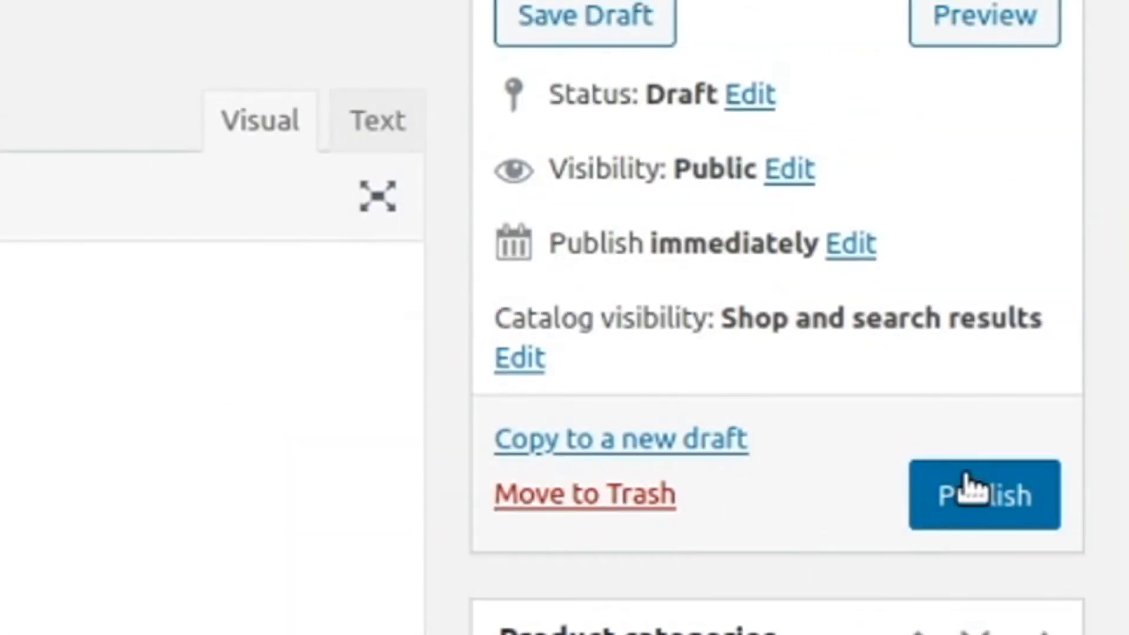
click(967, 5)
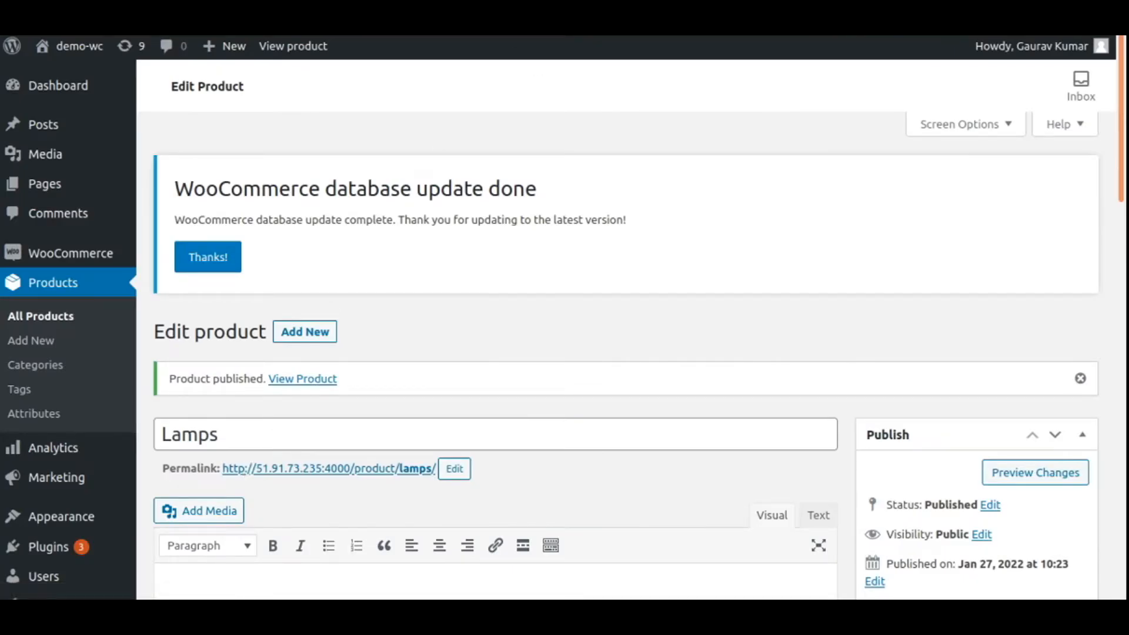
Back in Odoo, execute the Specific Operation import for WooCommerce record ID 6975
click(499, 21)
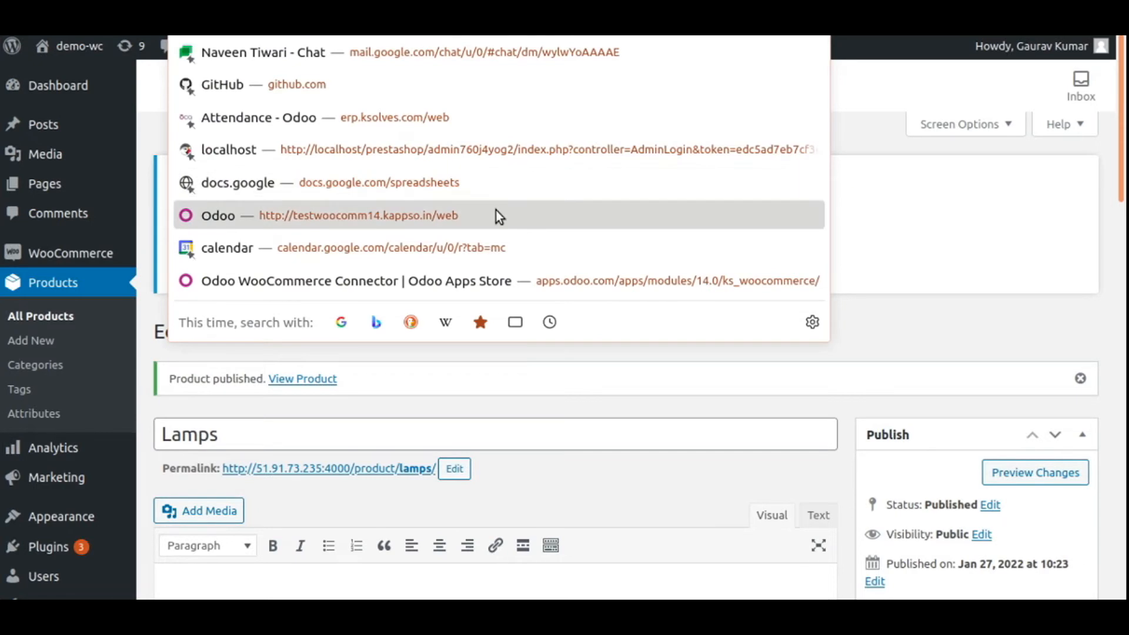
click(486, 423)
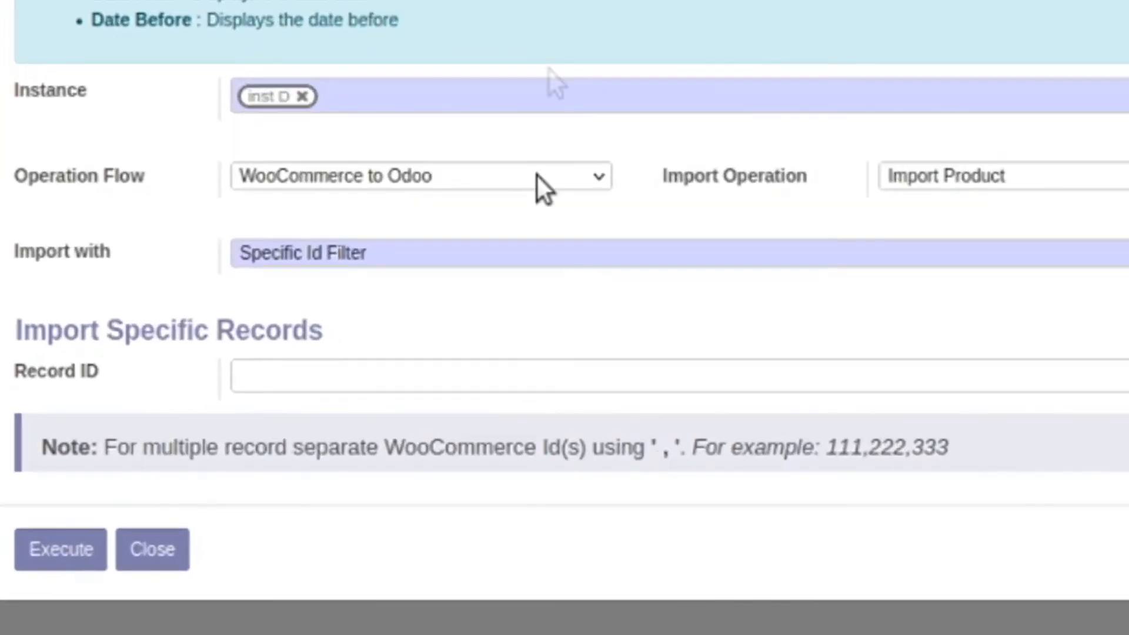
click(421, 385)
text(6975)
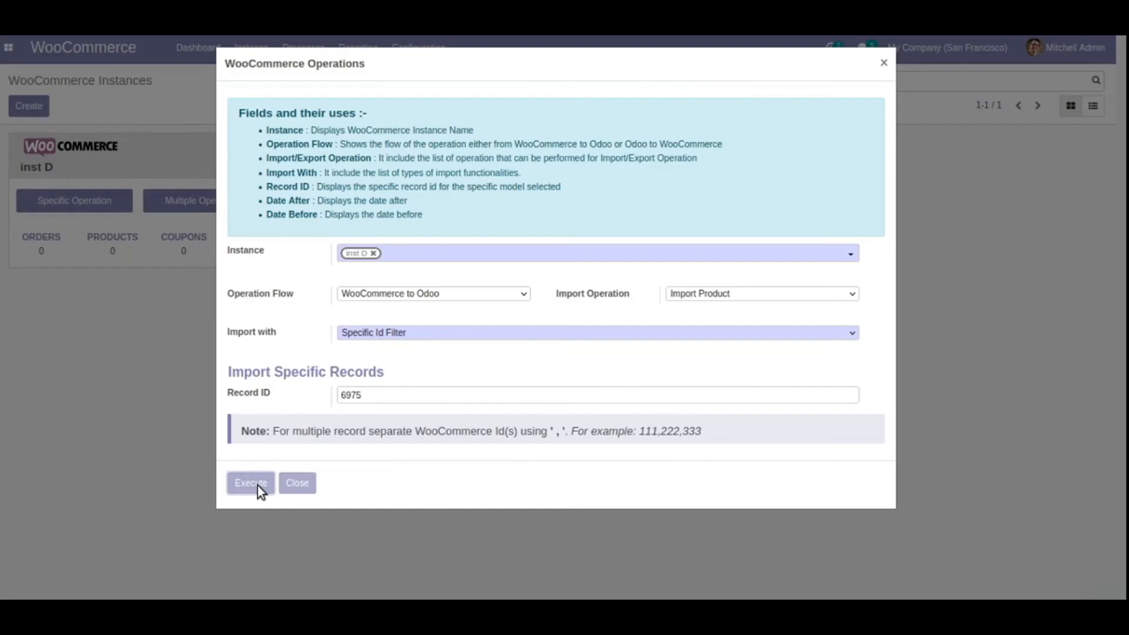
click(257, 484)
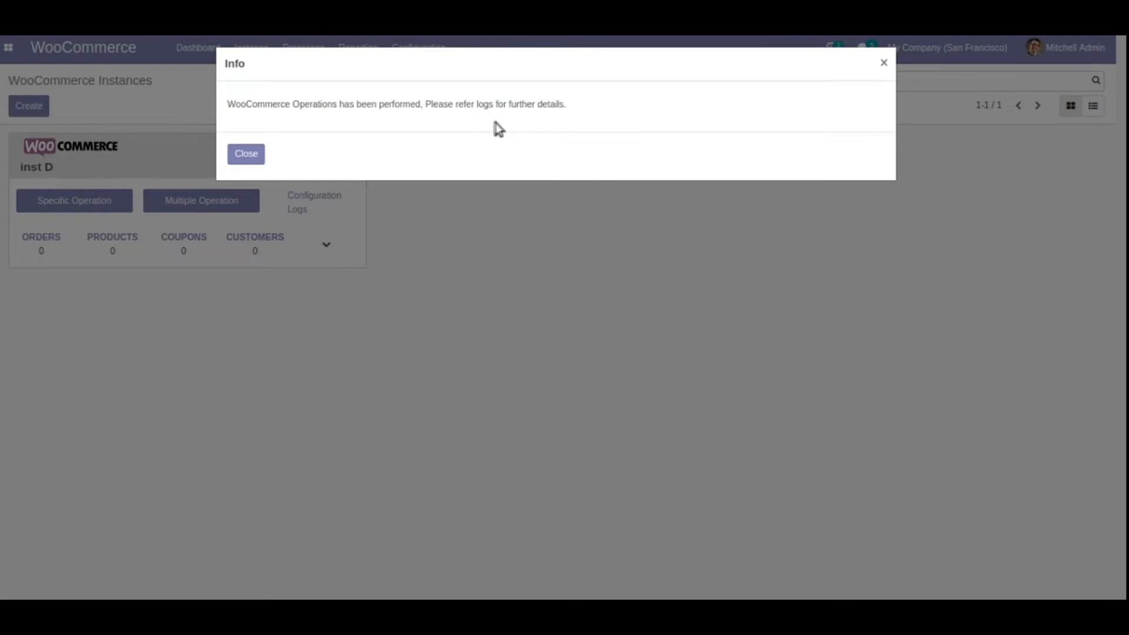
Open Queue Jobs, inspect the Lamps job for ID 6975, and return to All Queue Jobs
click(258, 160)
click(318, 51)
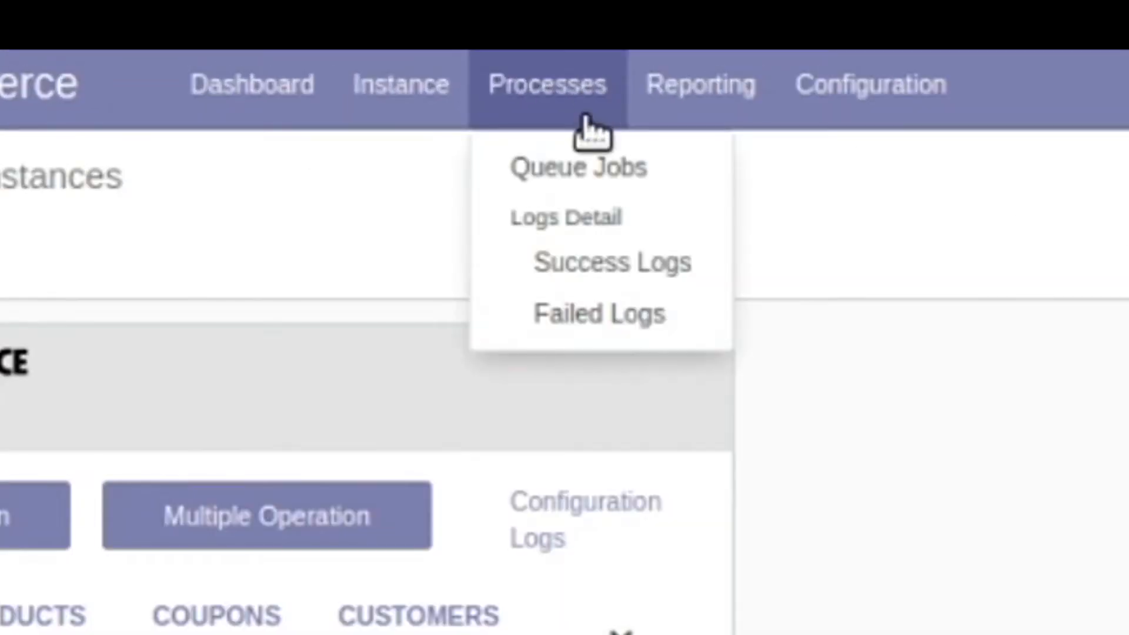
click(587, 171)
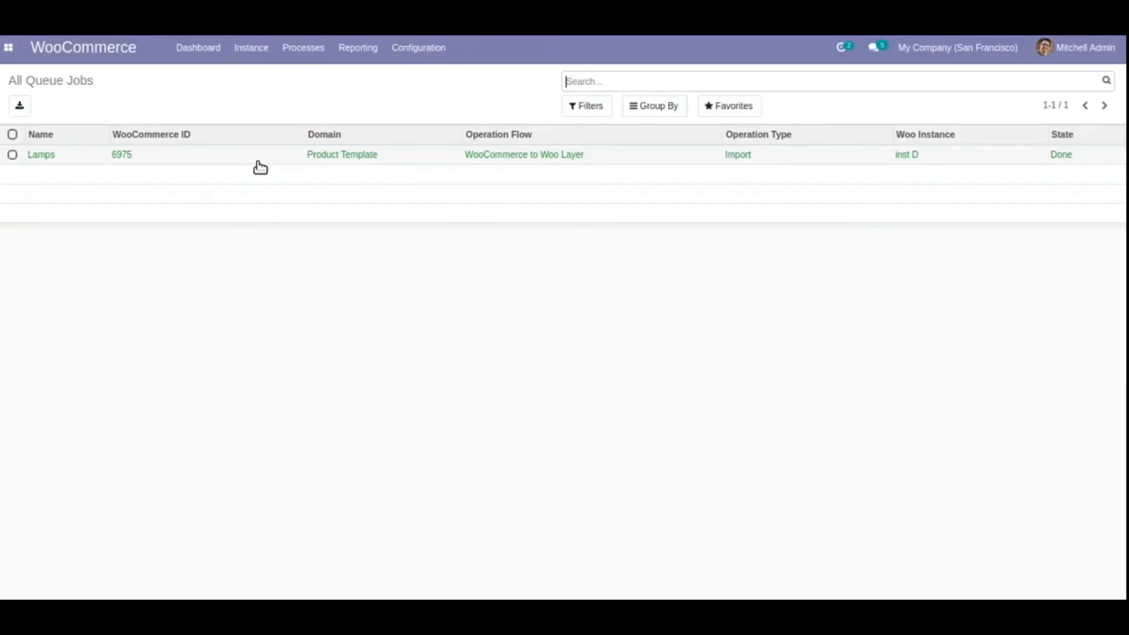
click(258, 163)
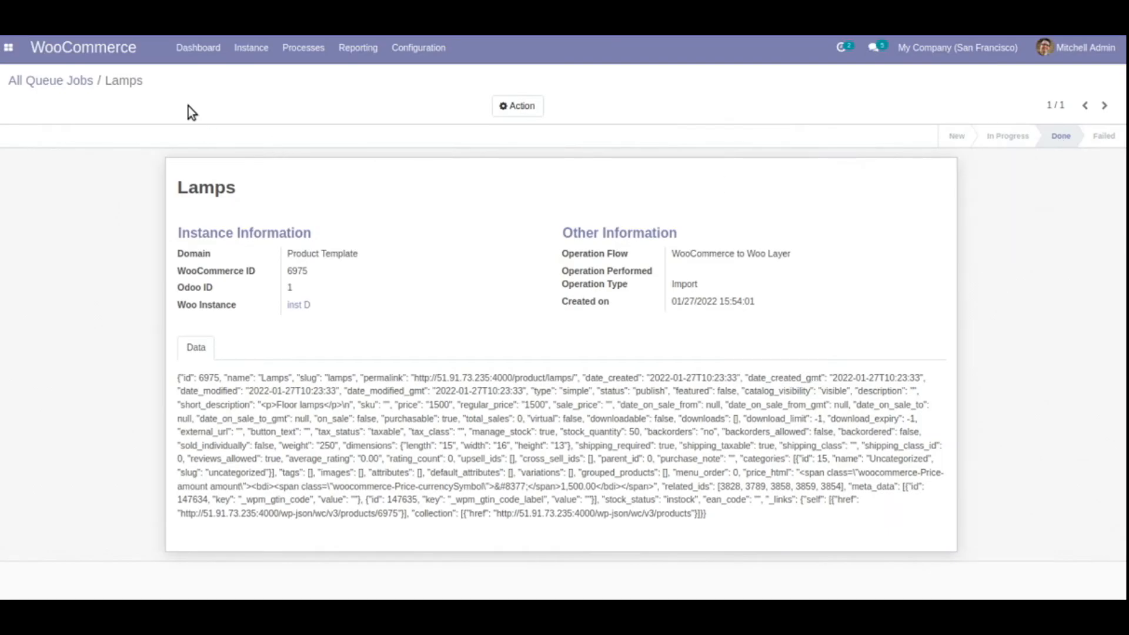
click(63, 81)
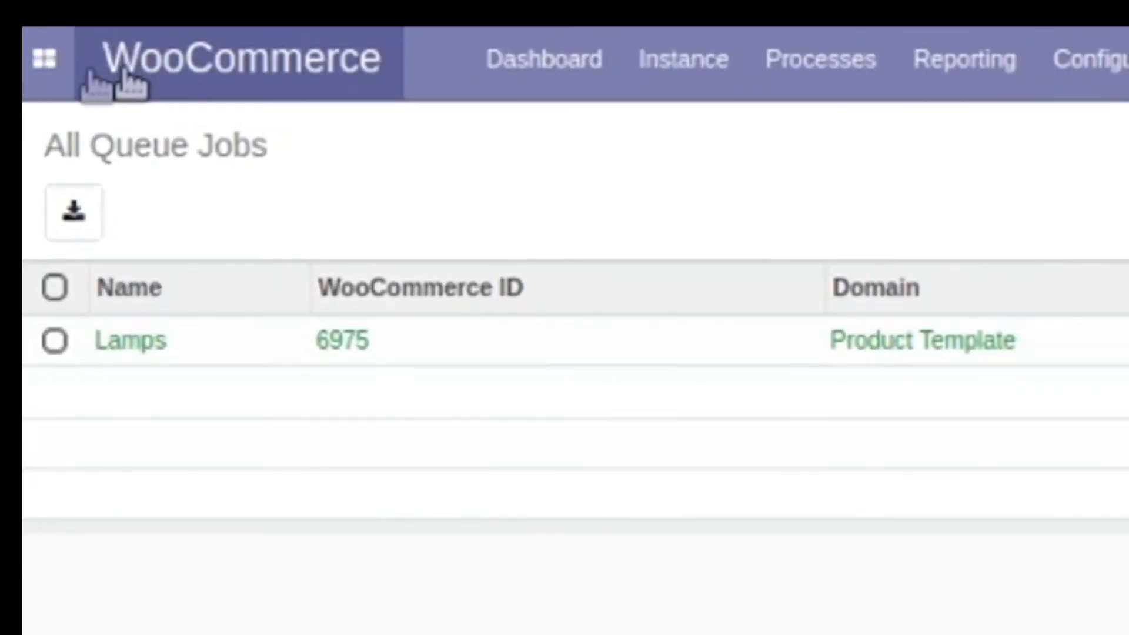
Search the Sales products for 'lamps' and open the imported Lamps product
click(8, 47)
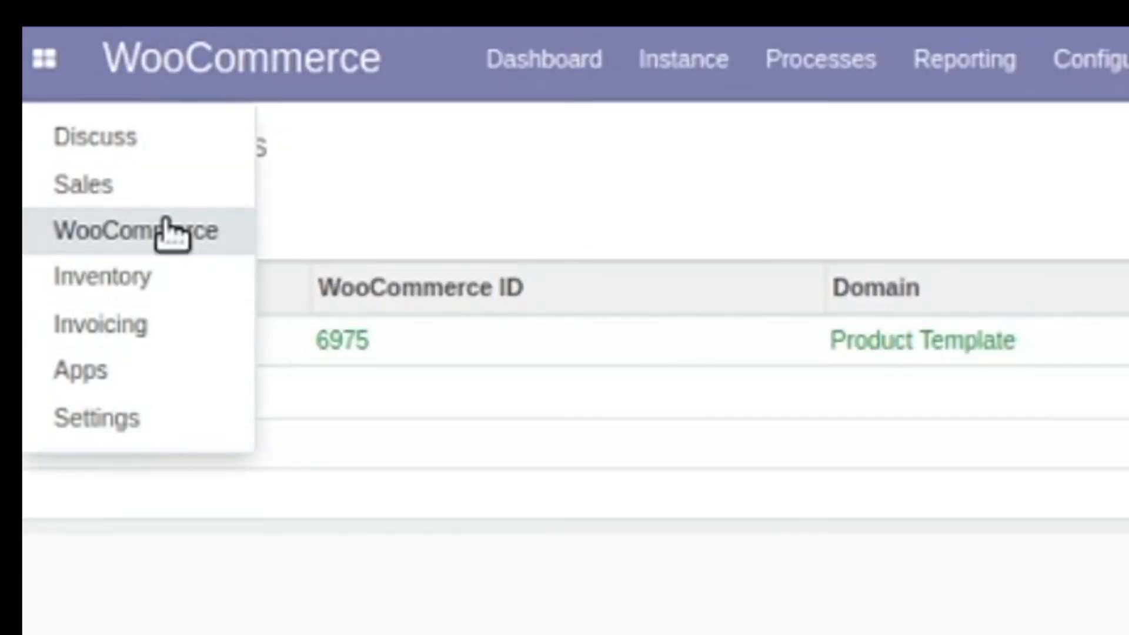
click(170, 180)
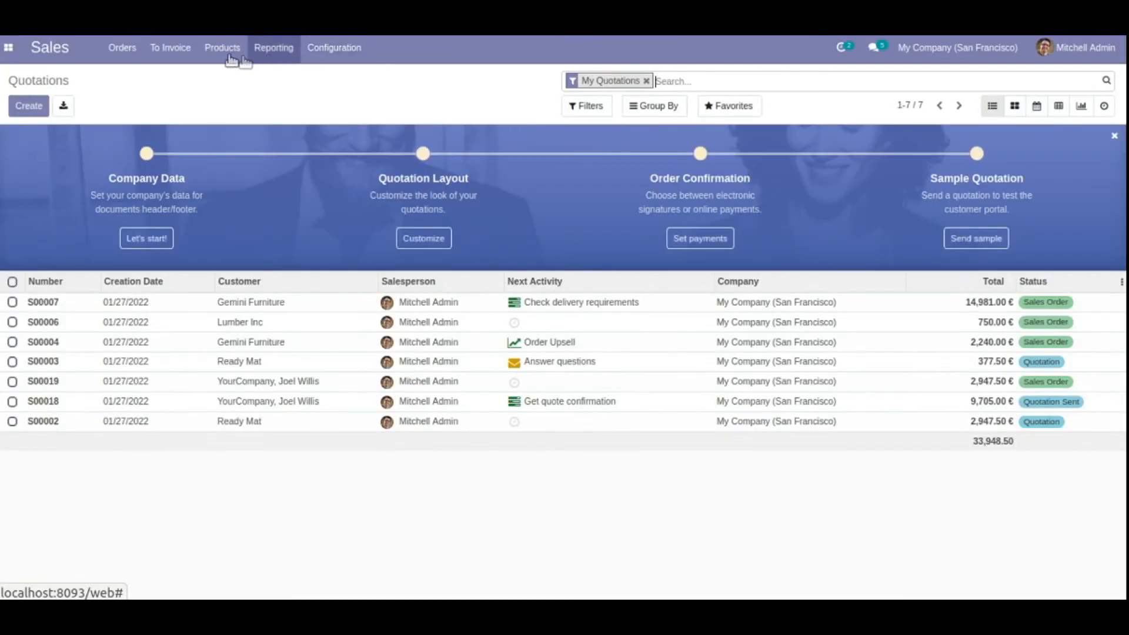
click(230, 58)
click(242, 80)
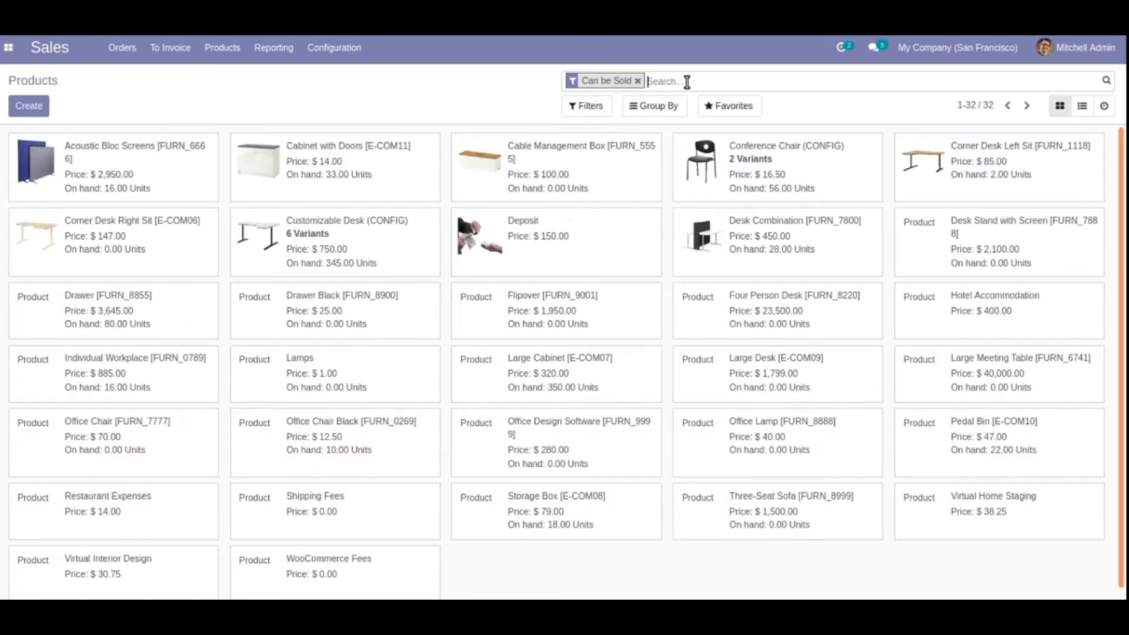
text(lamps)
key(Return)
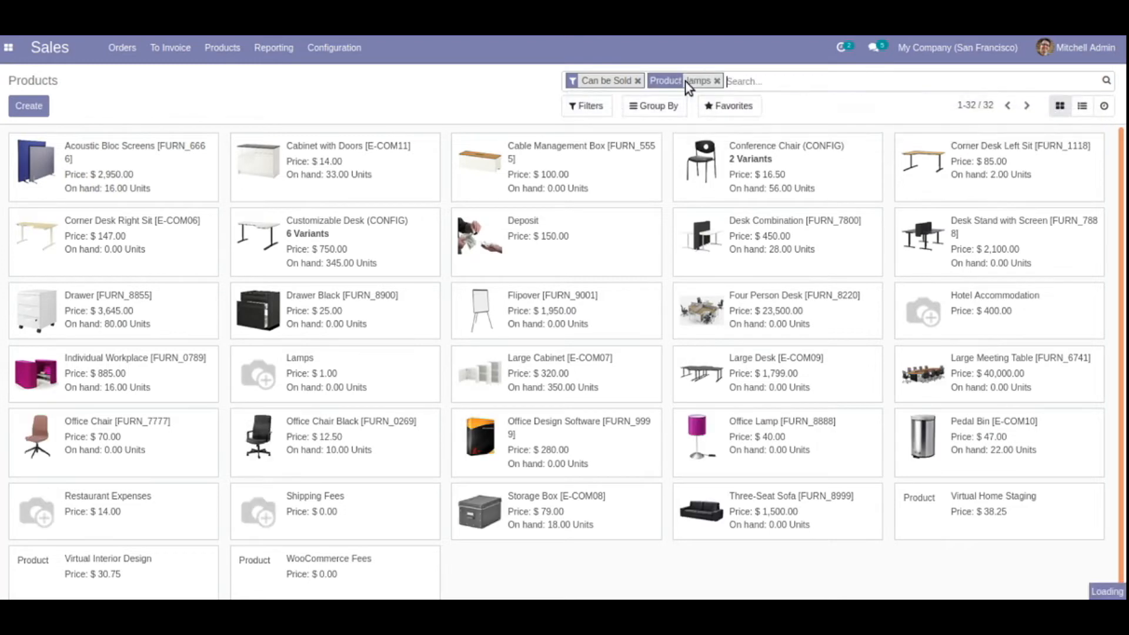
click(89, 159)
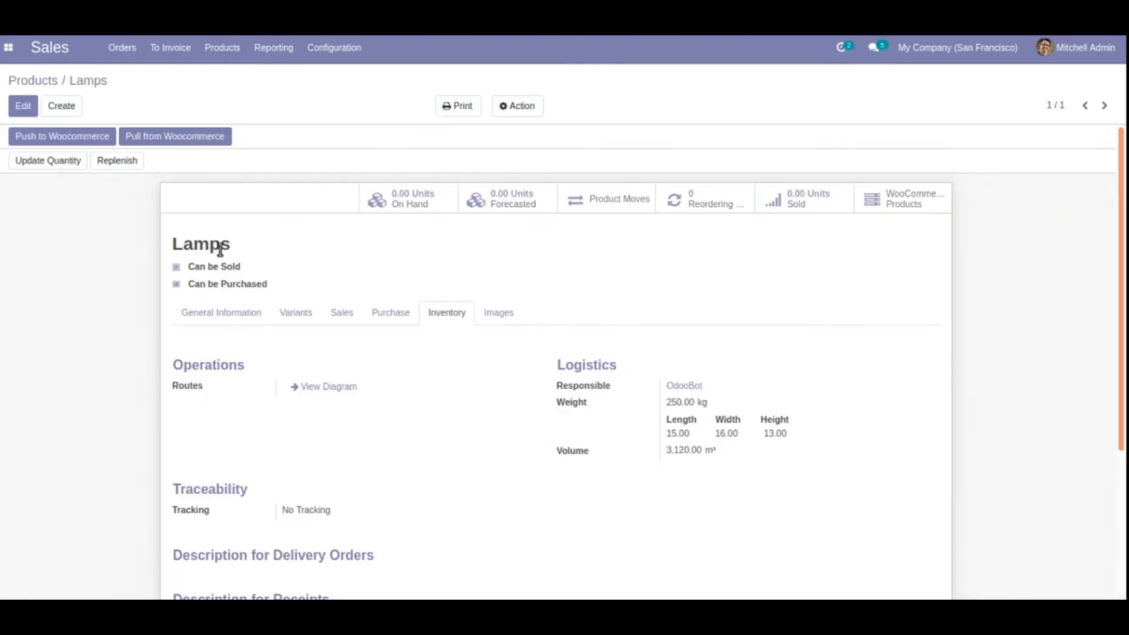
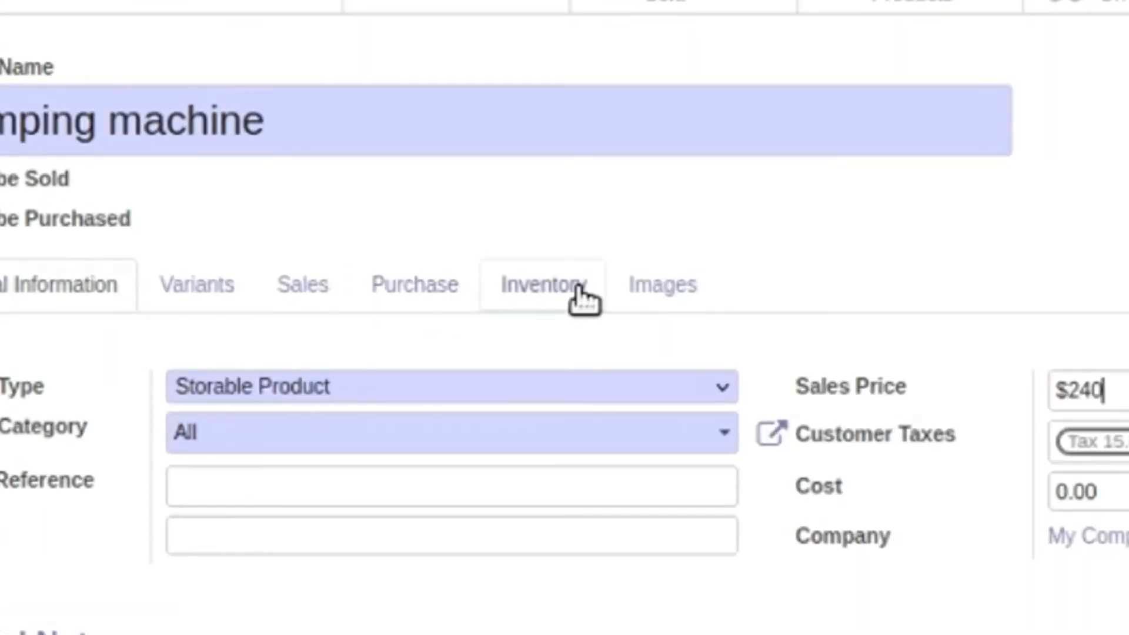
Give the Stamping machine weight 20 and dimensions 10 × 12 × 13, then save it
click(460, 333)
click(739, 426)
text(20)
key(Tab)
text(10)
key(Tab)
text(12)
key(Tab)
text(13)
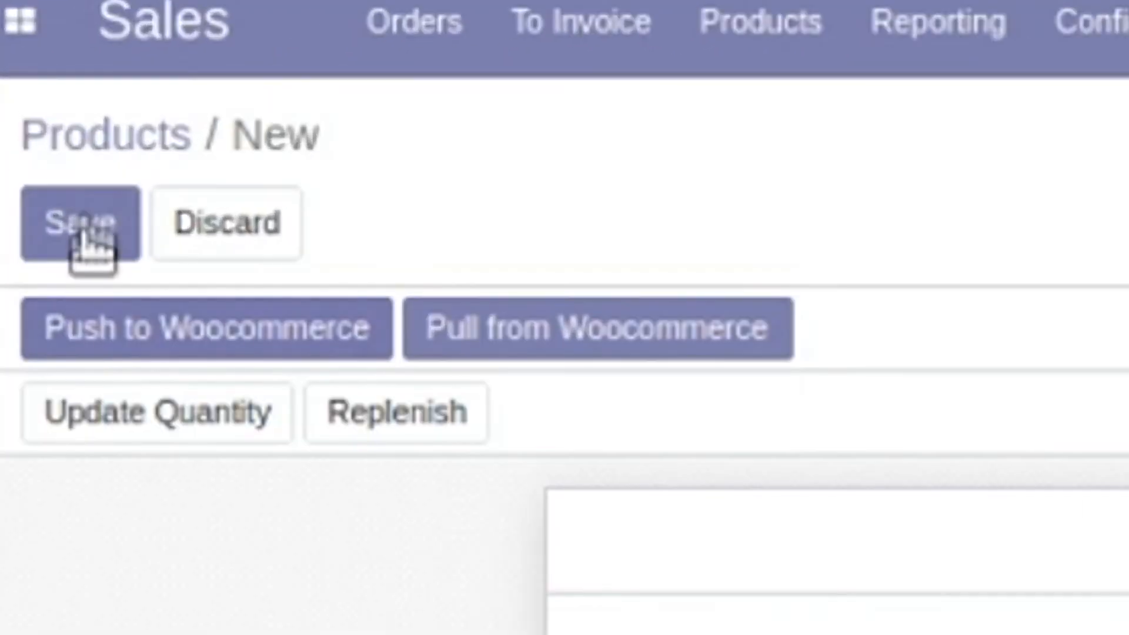
click(25, 106)
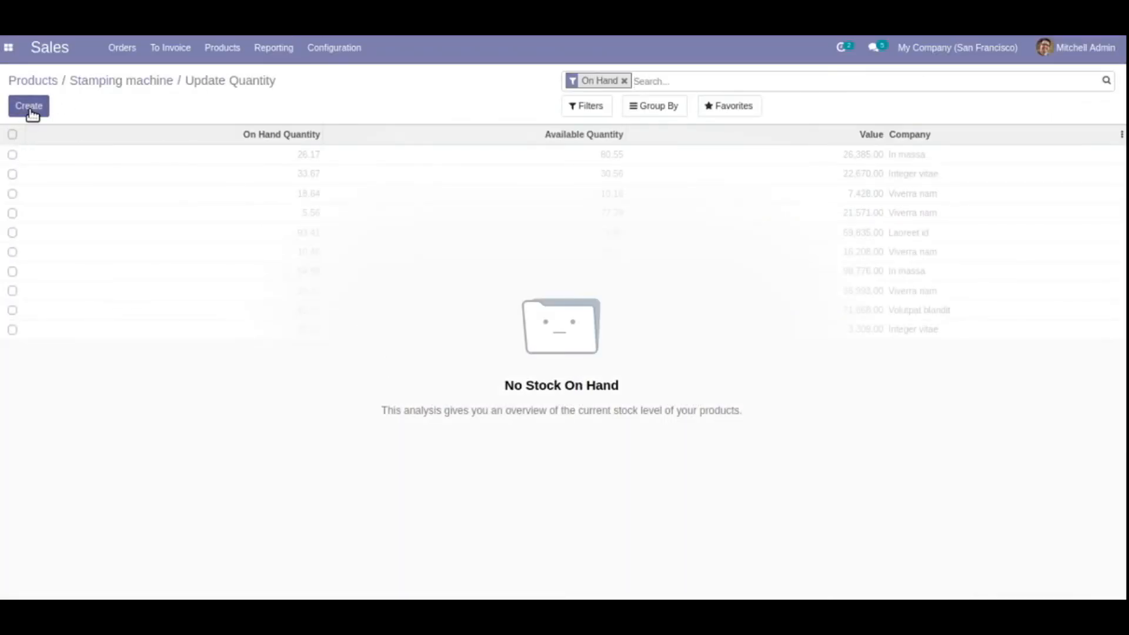
Add a 150-unit on-hand quantity line for the Stamping machine and go back to its form
click(31, 109)
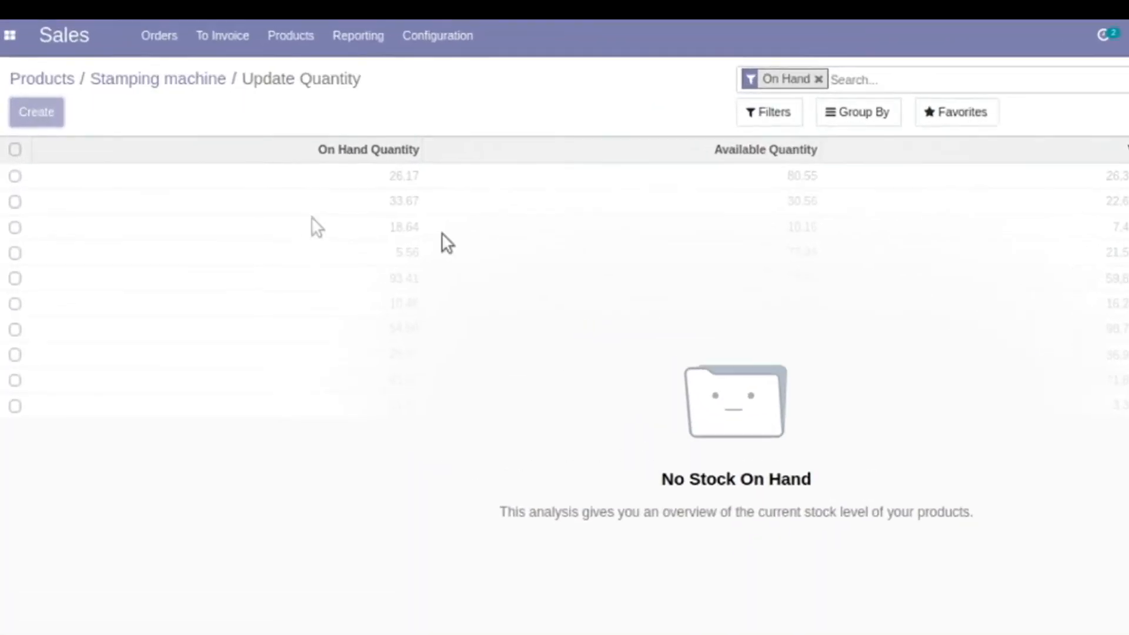
text(150)
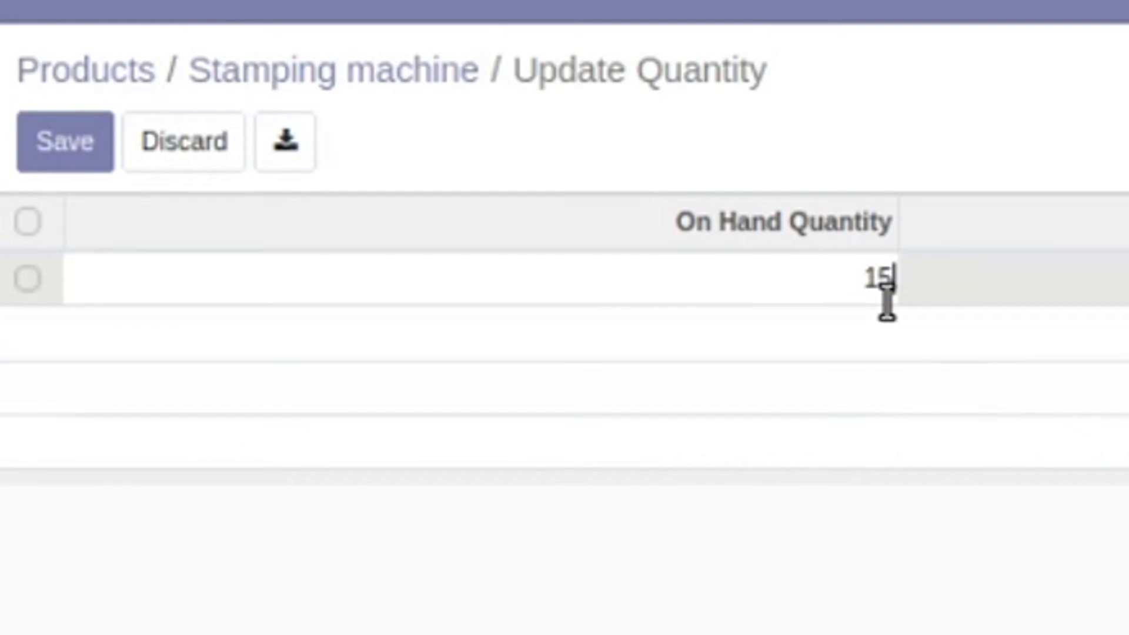
click(76, 153)
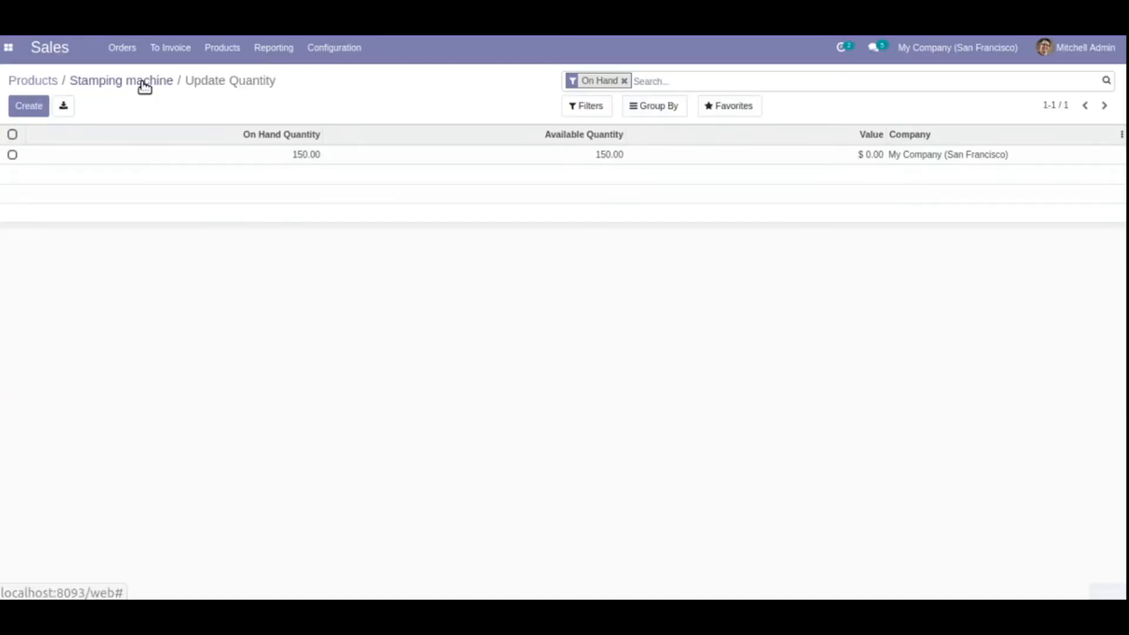
click(320, 100)
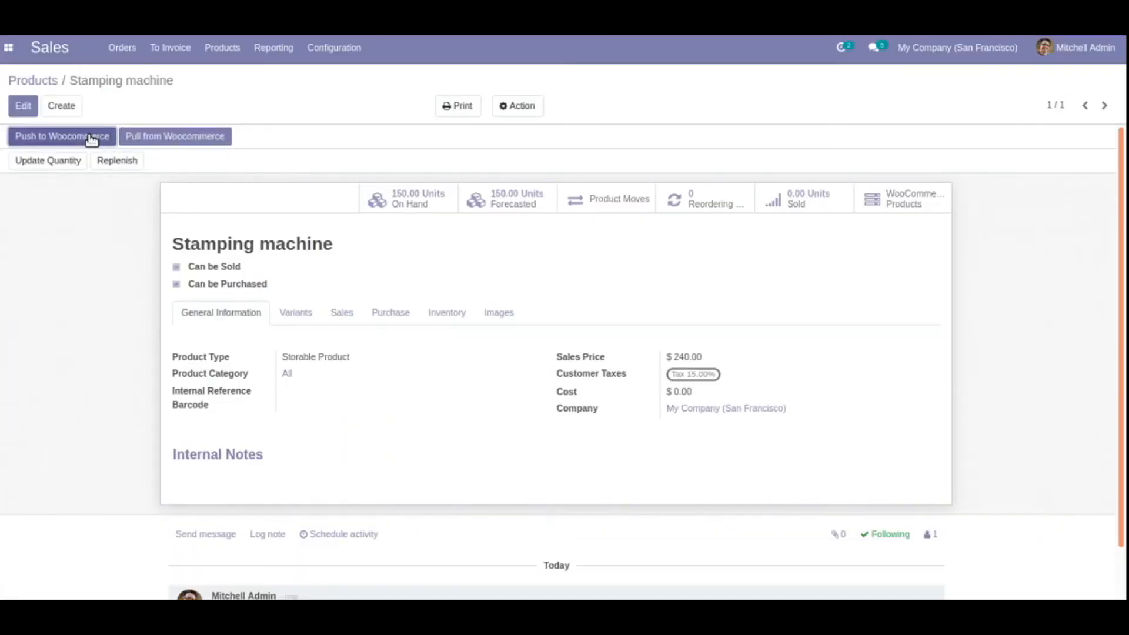
Push the Stamping machine to inst D with price and stock, leaving product and variation images off
click(92, 137)
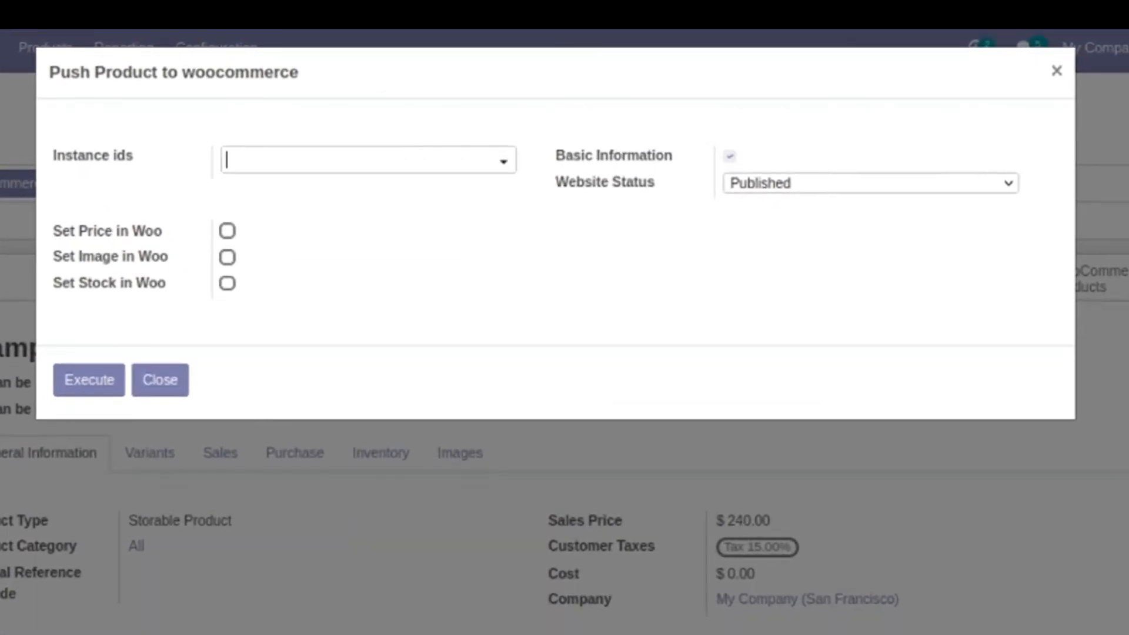
click(492, 164)
click(323, 199)
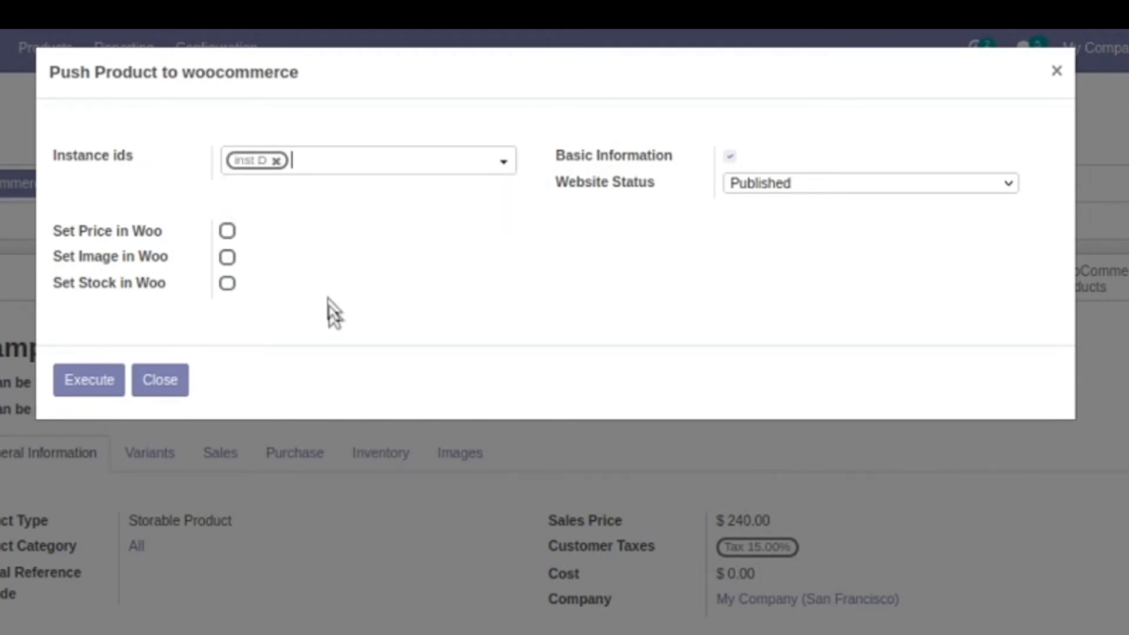
click(226, 230)
click(227, 257)
click(227, 258)
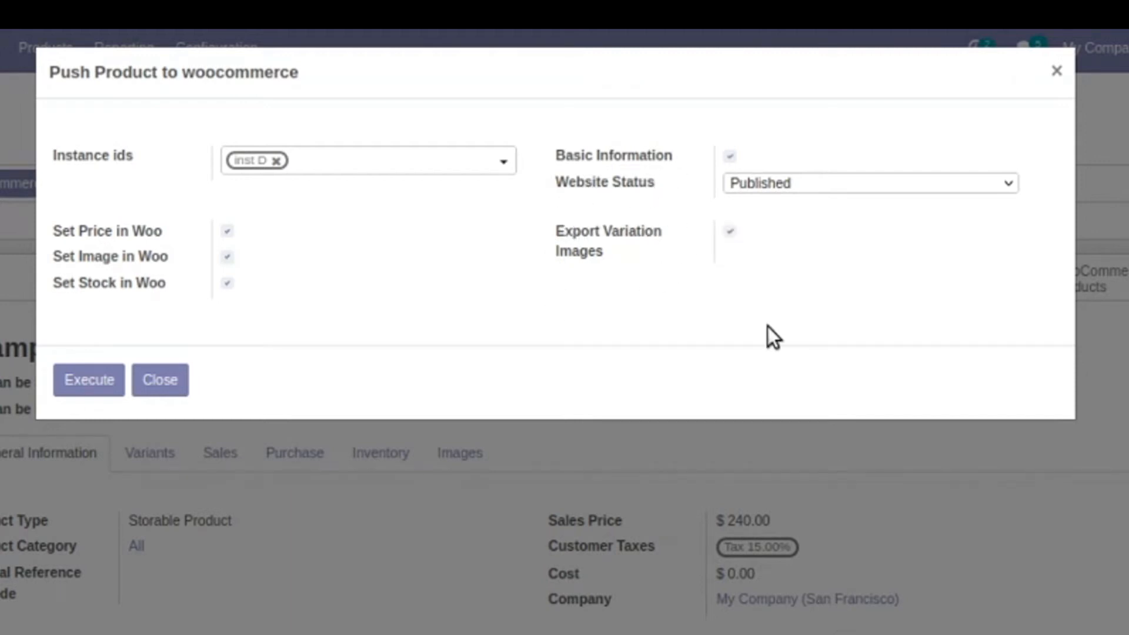
click(729, 229)
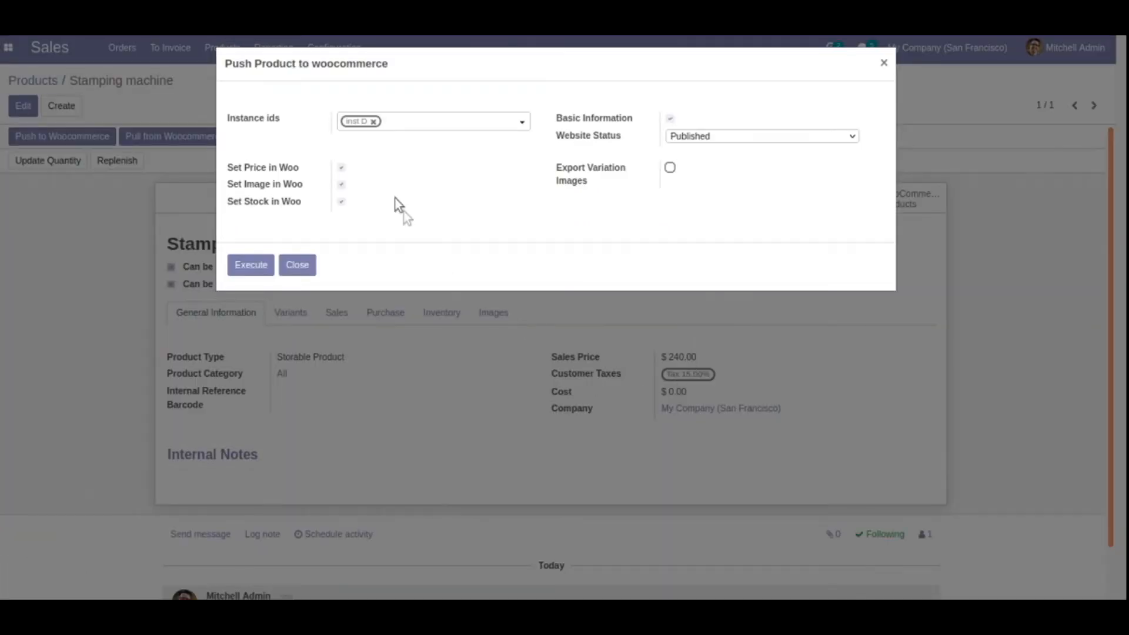
click(341, 184)
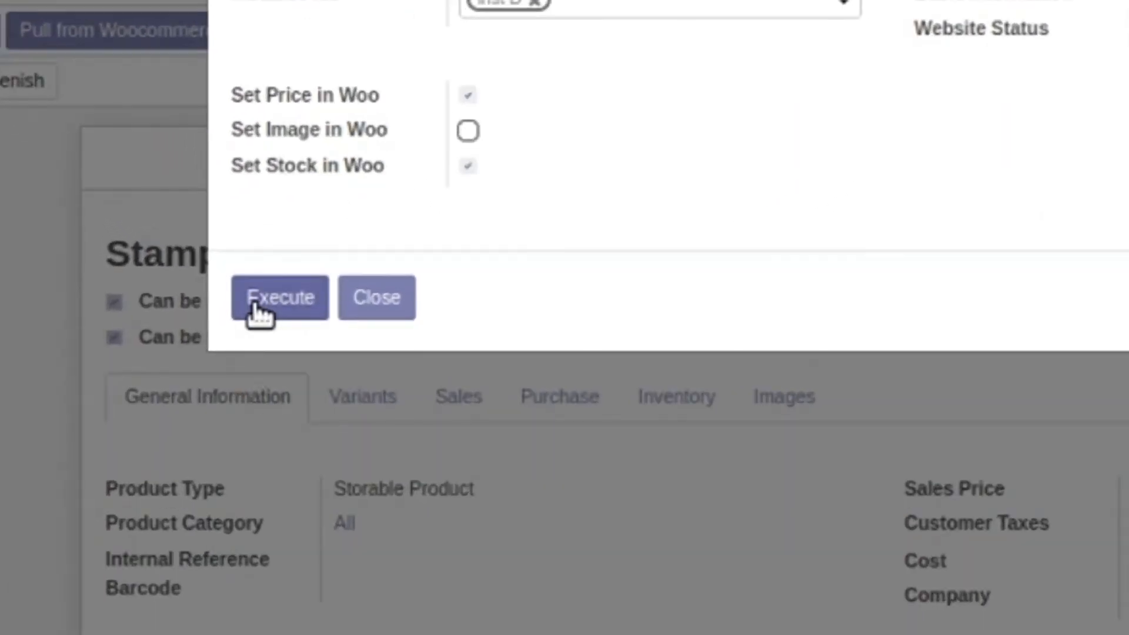
click(242, 269)
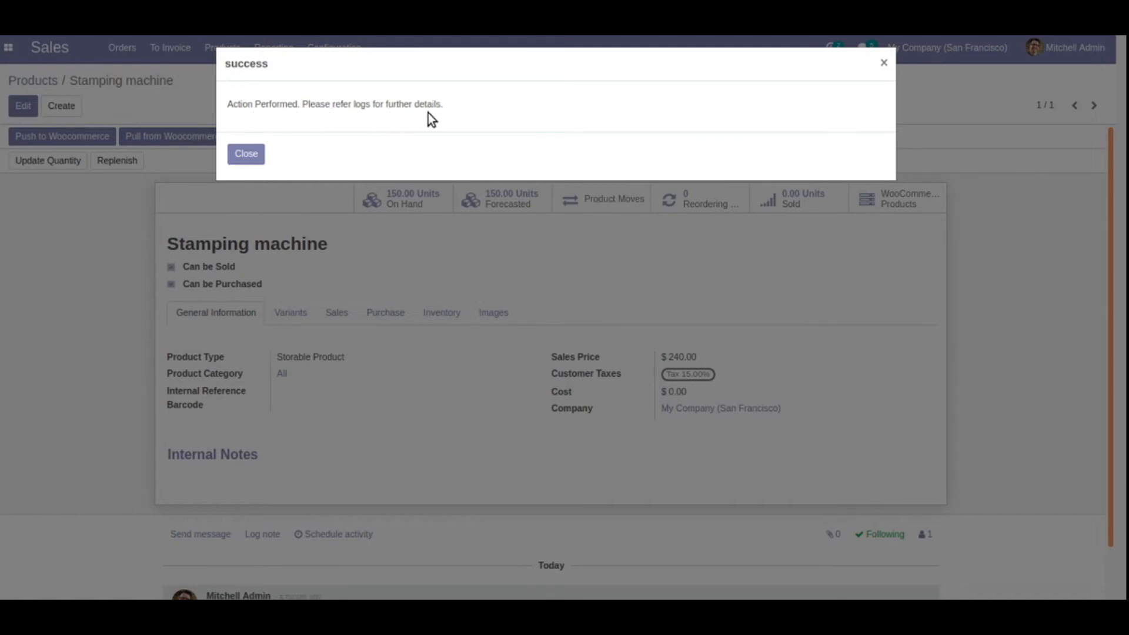
Dismiss the success message and check the Stamping machine export job in WooCommerce Queue Jobs
click(246, 153)
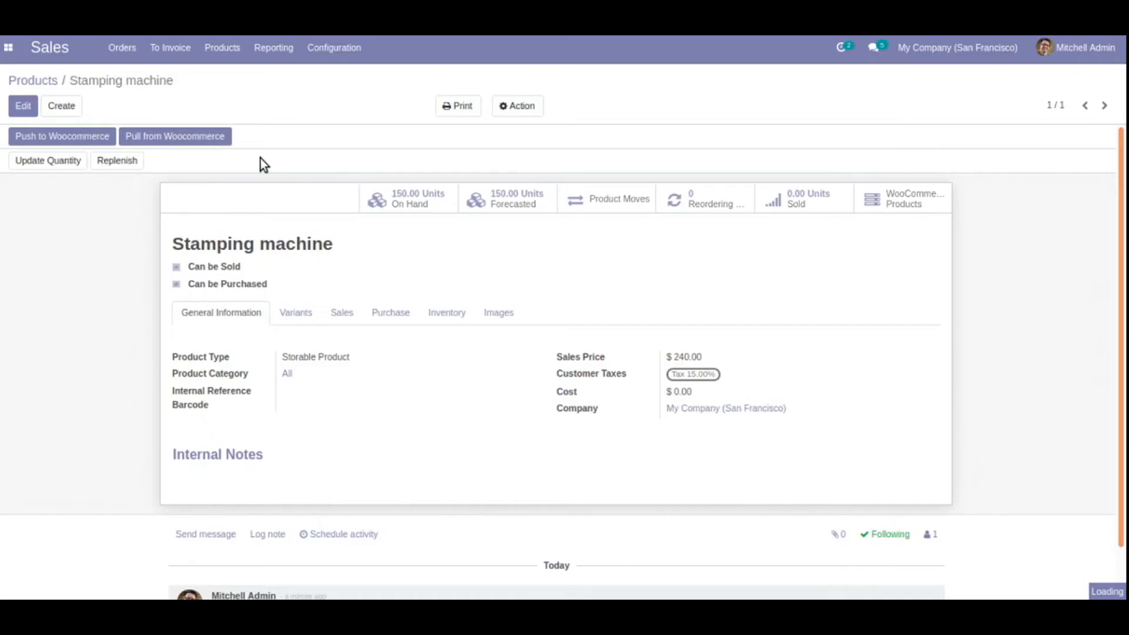
click(8, 47)
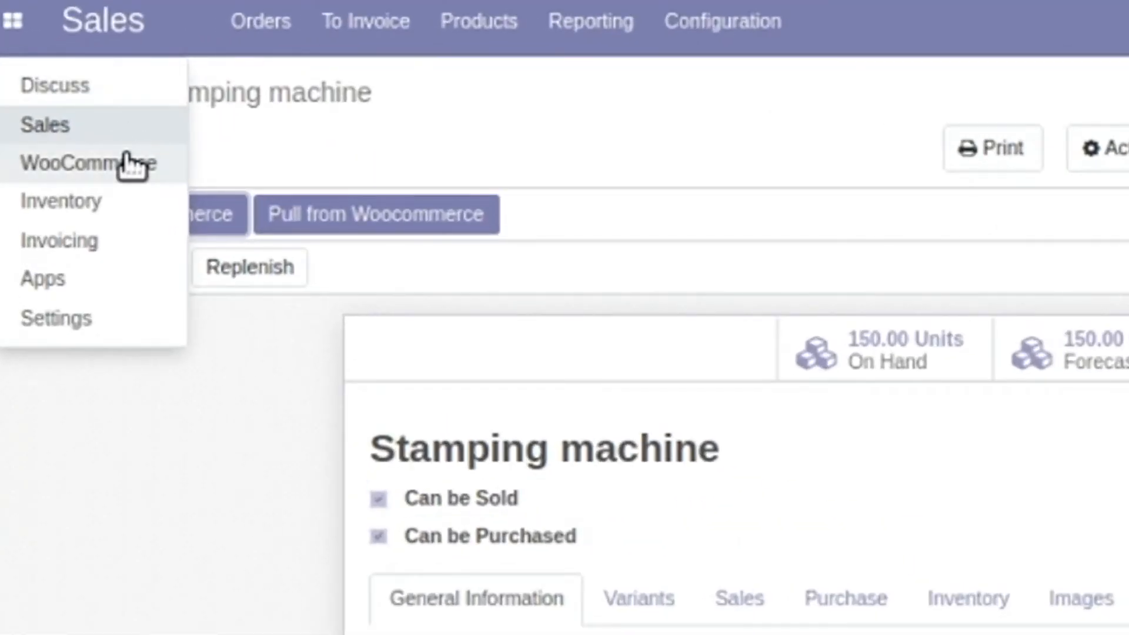
click(127, 162)
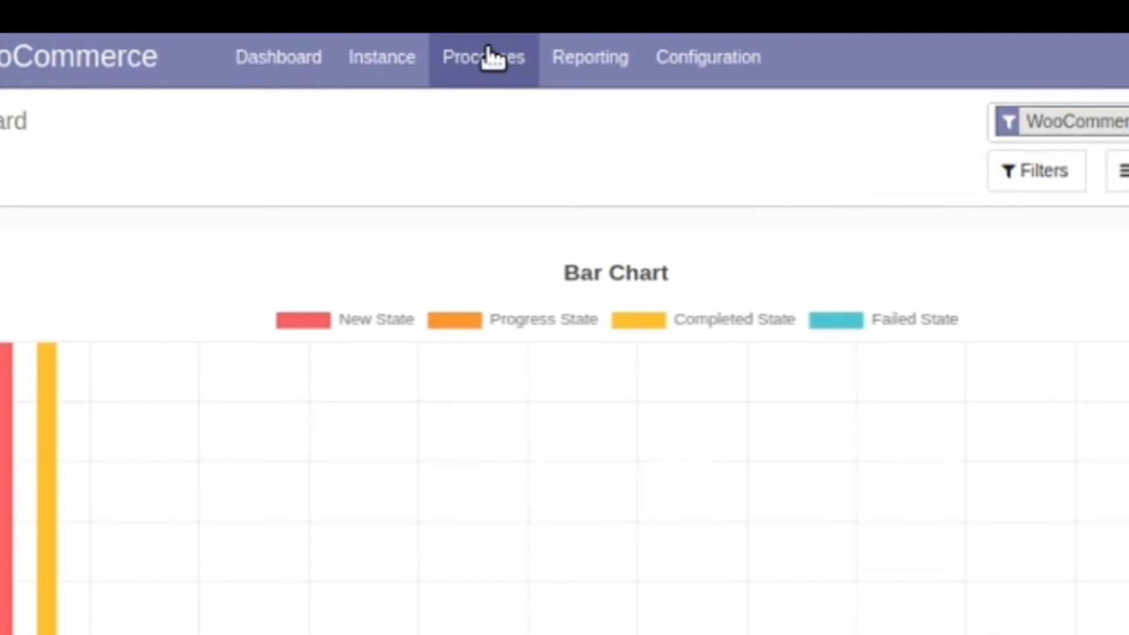
click(488, 56)
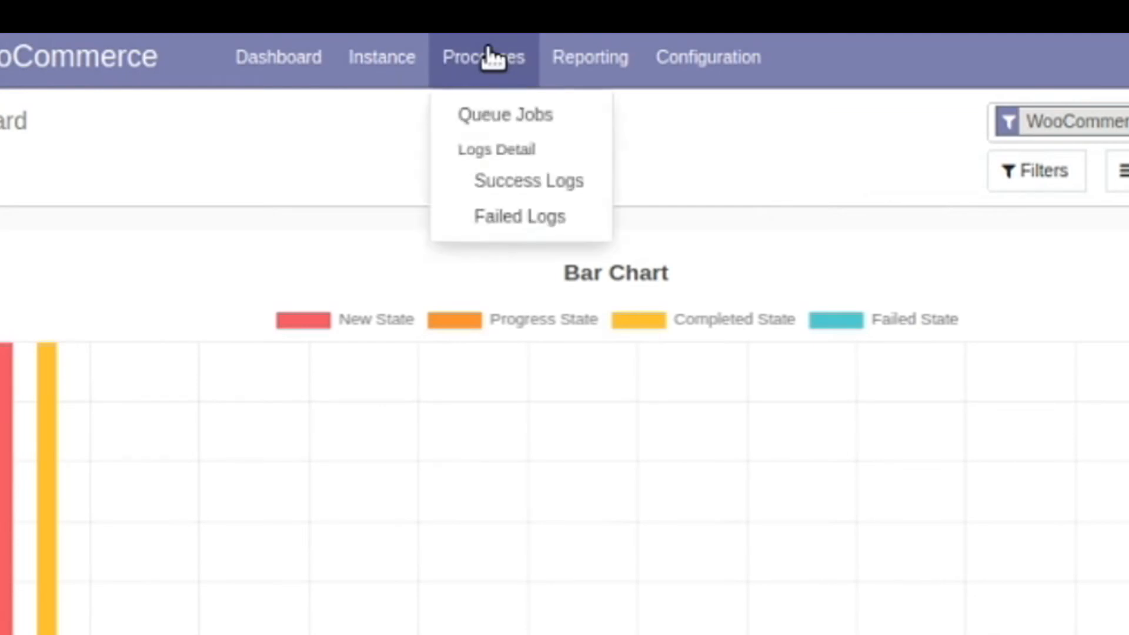
click(497, 115)
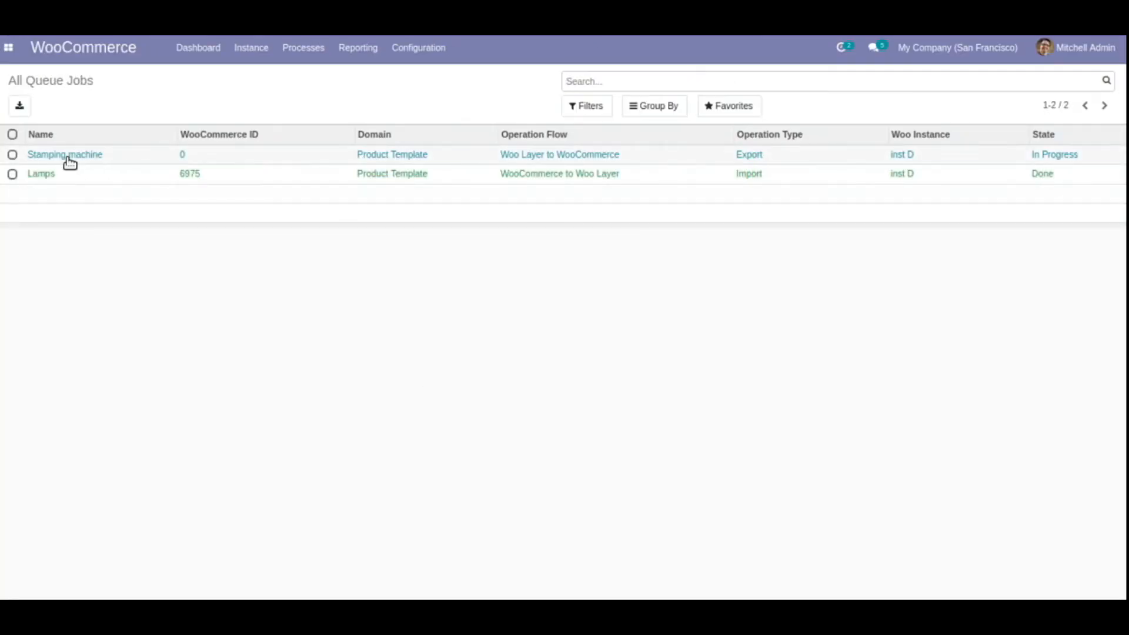
click(966, 157)
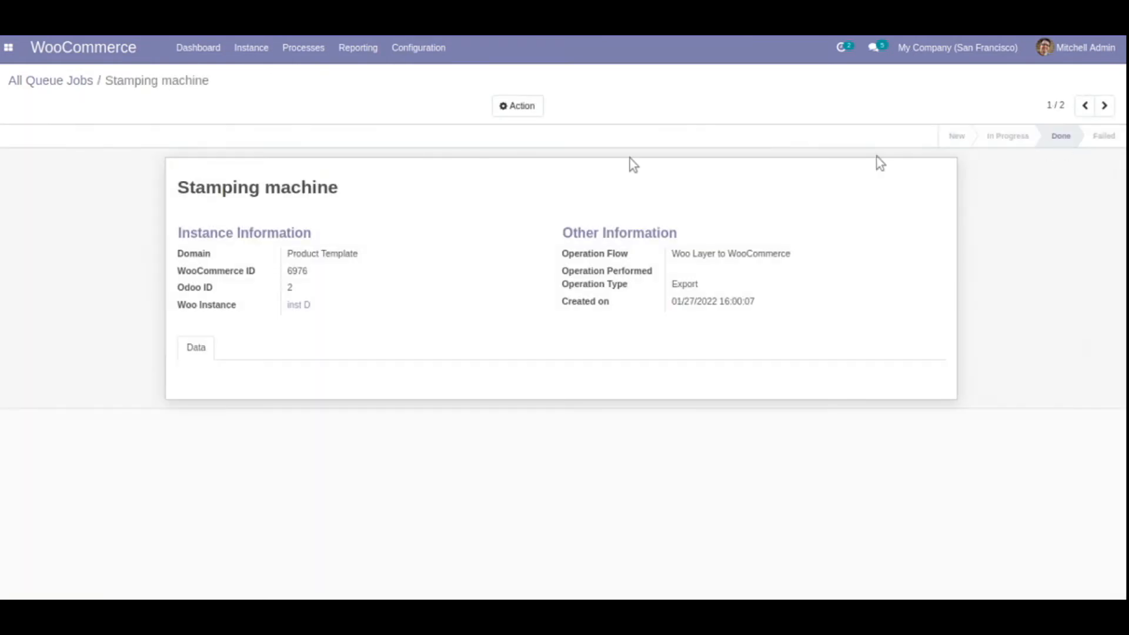
click(76, 85)
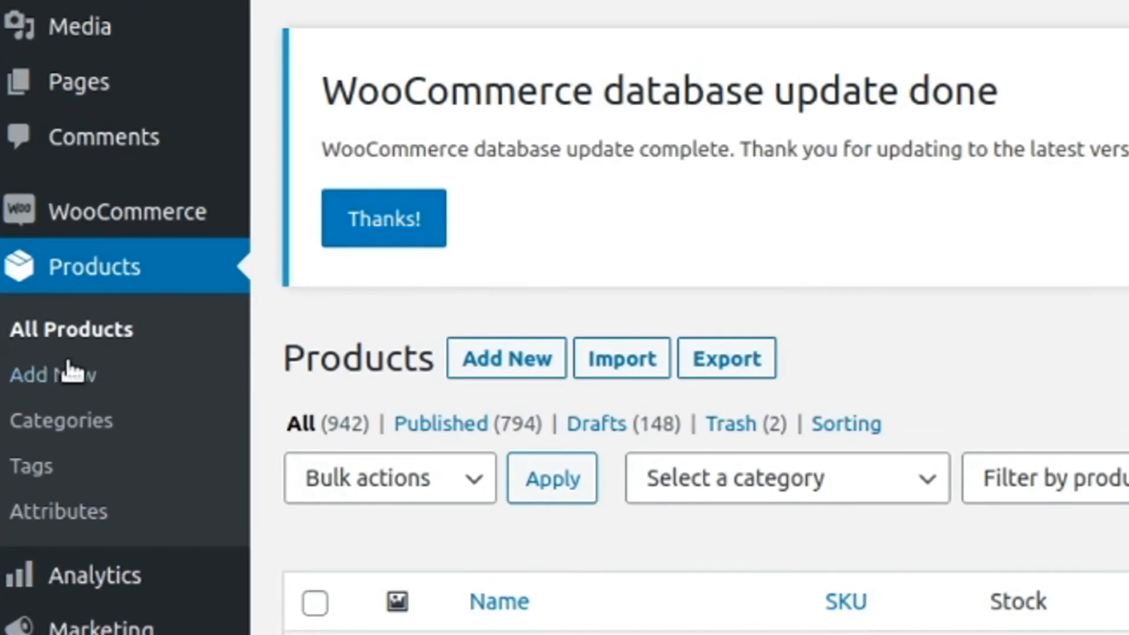
Reload the WordPress All Products list to find the exported Stamping machine
click(74, 331)
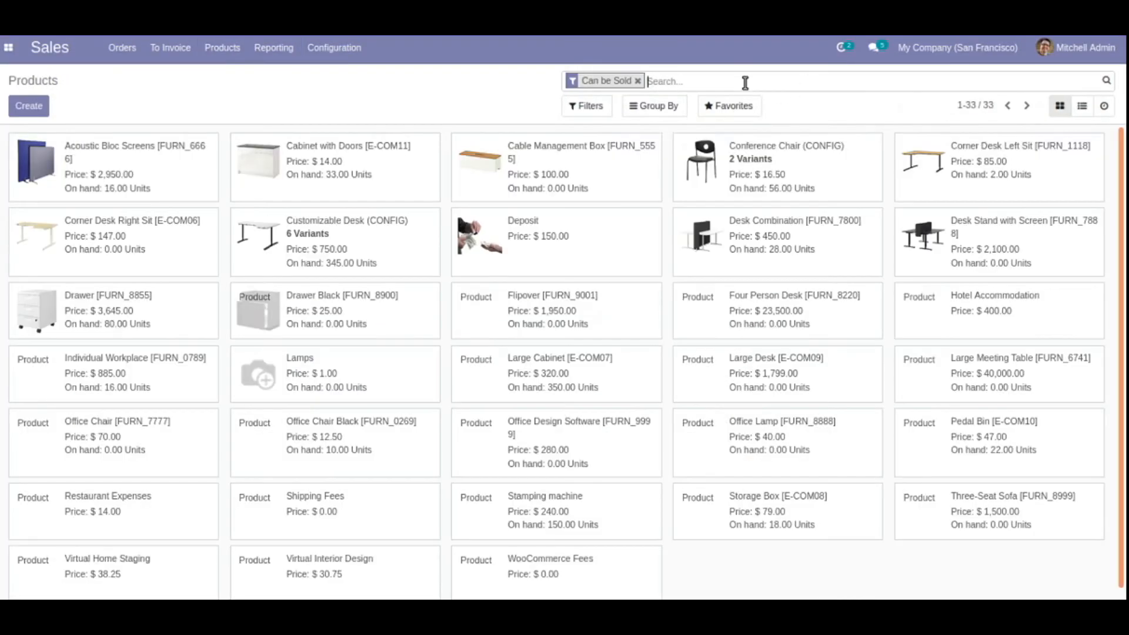
Search products for 'stamping' and open its WooCommerce product record with Woo ID 6,976
text(stamping)
key(Return)
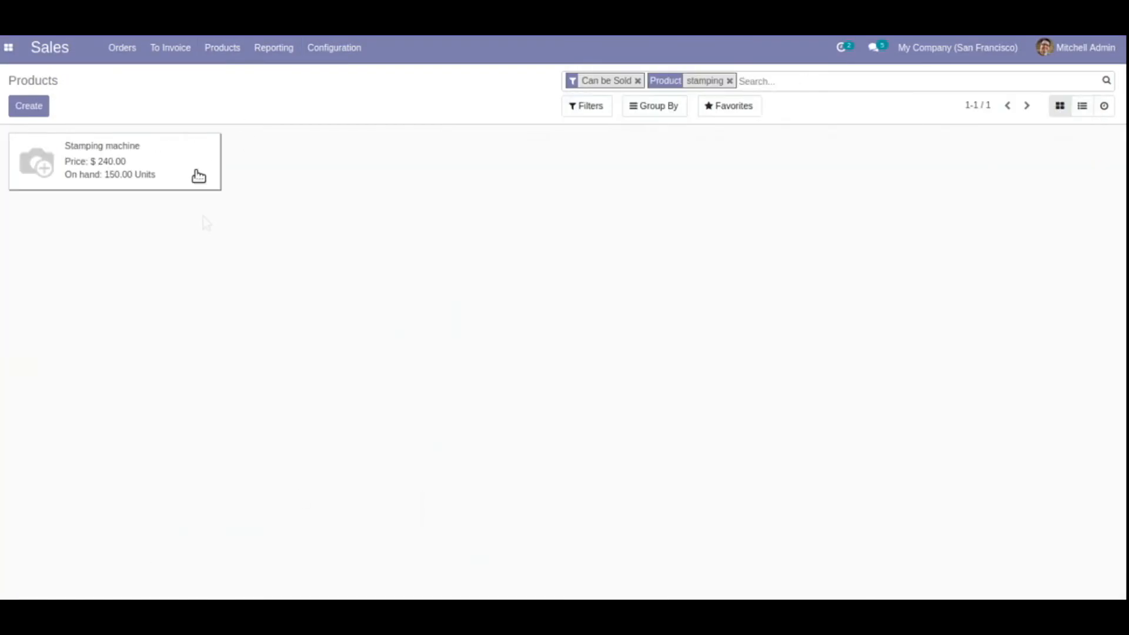
click(199, 174)
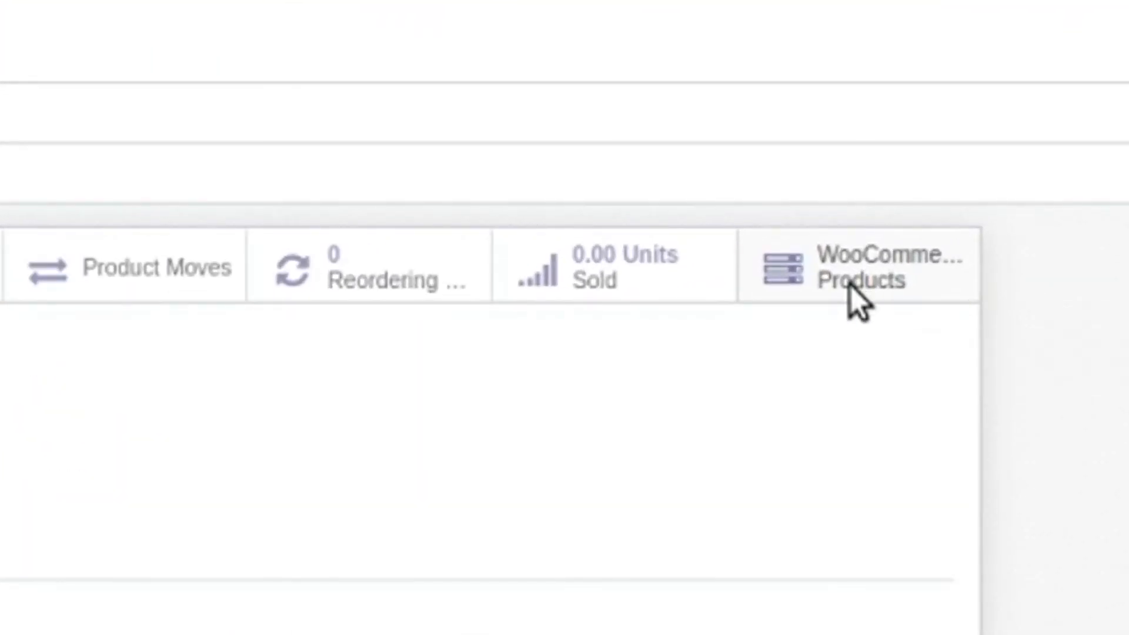
click(850, 285)
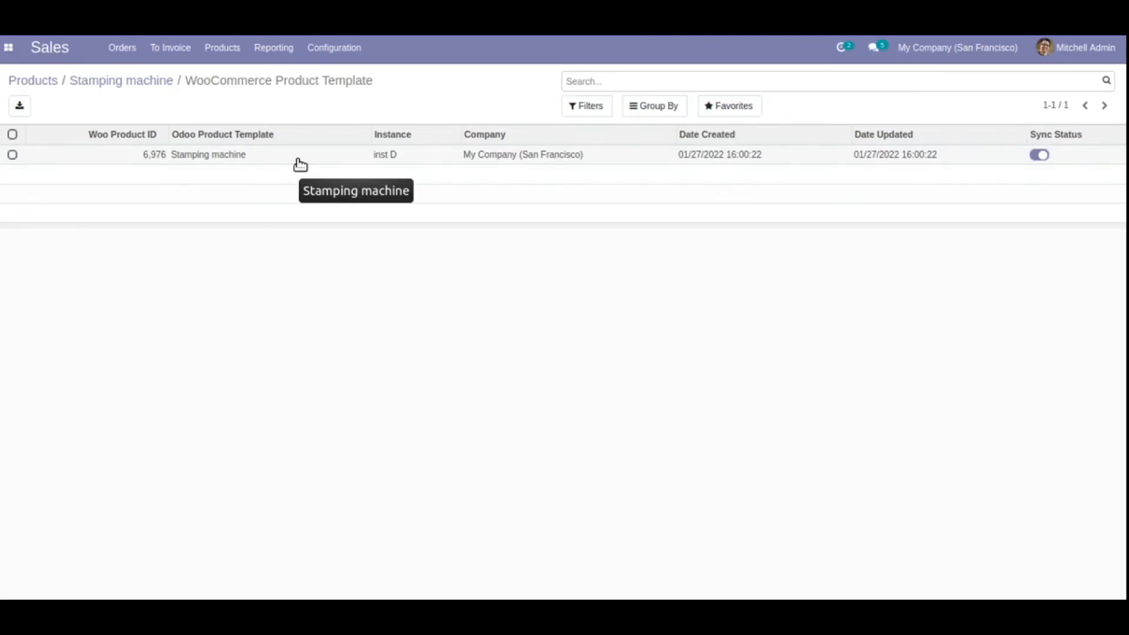
click(300, 162)
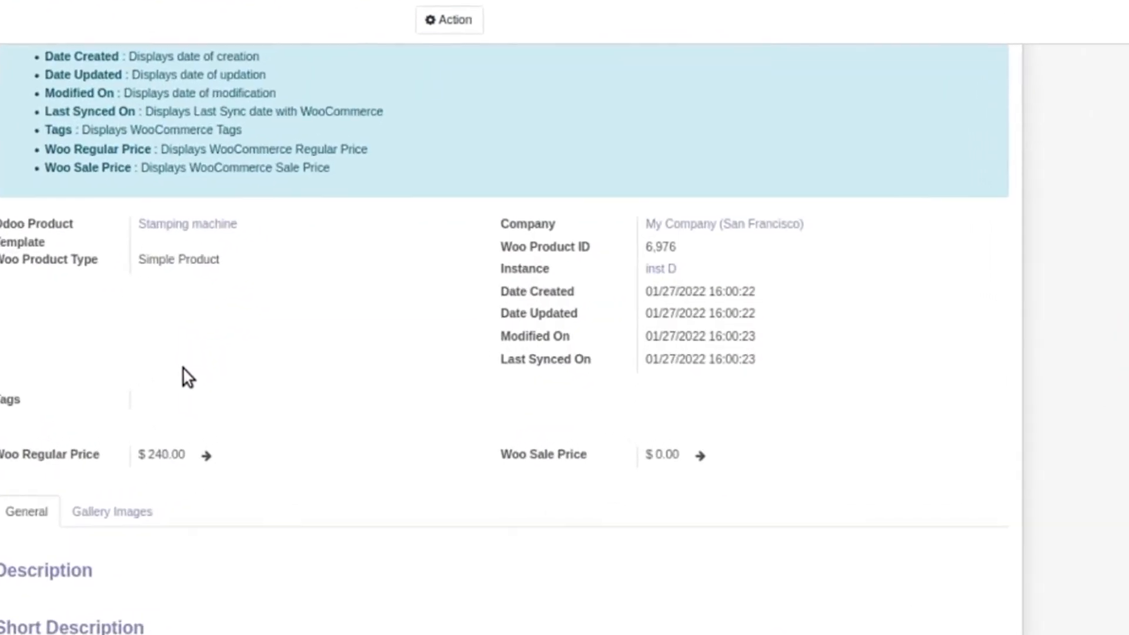
drag(435, 183, 795, 372)
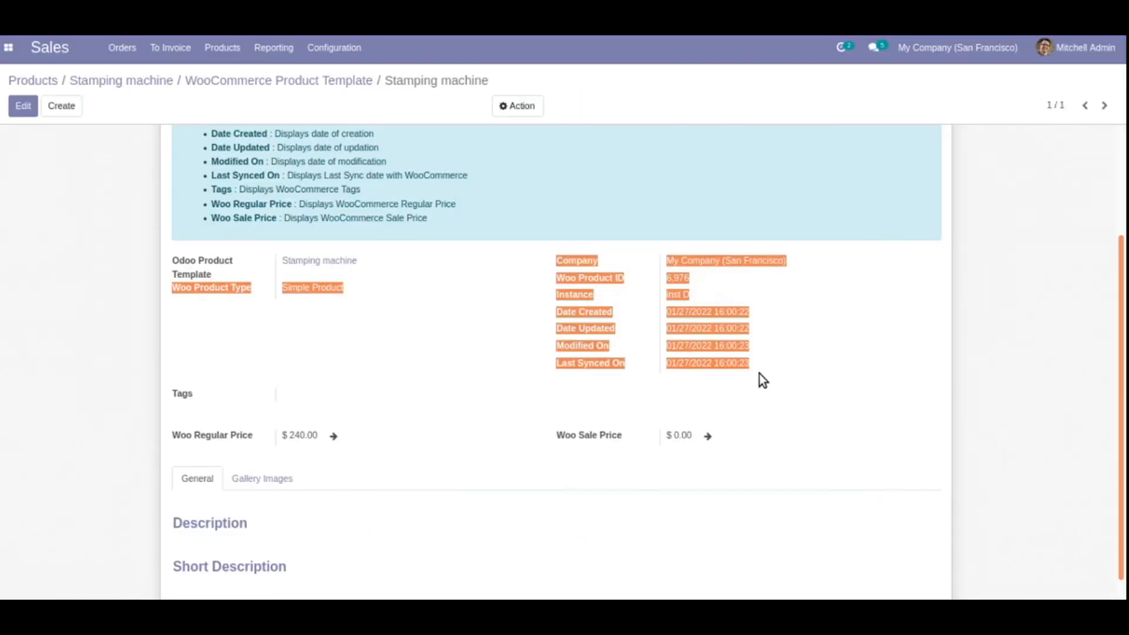
scroll(757, 383, up, 3)
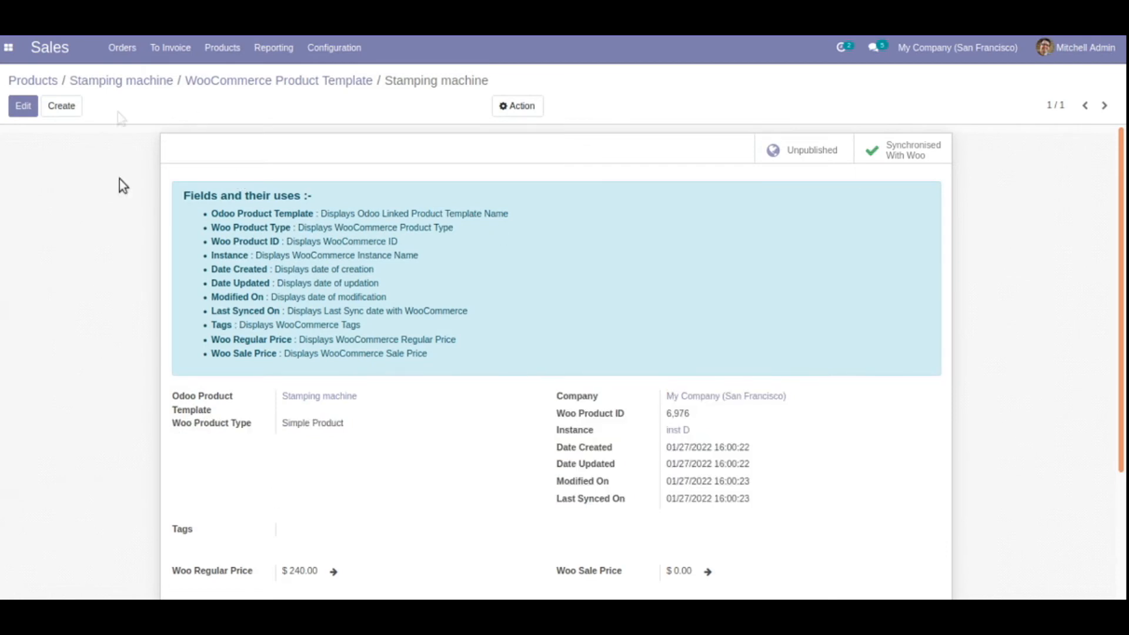
Change the Stamping machine's sales price from $240.00 to 250 and save the product
click(144, 82)
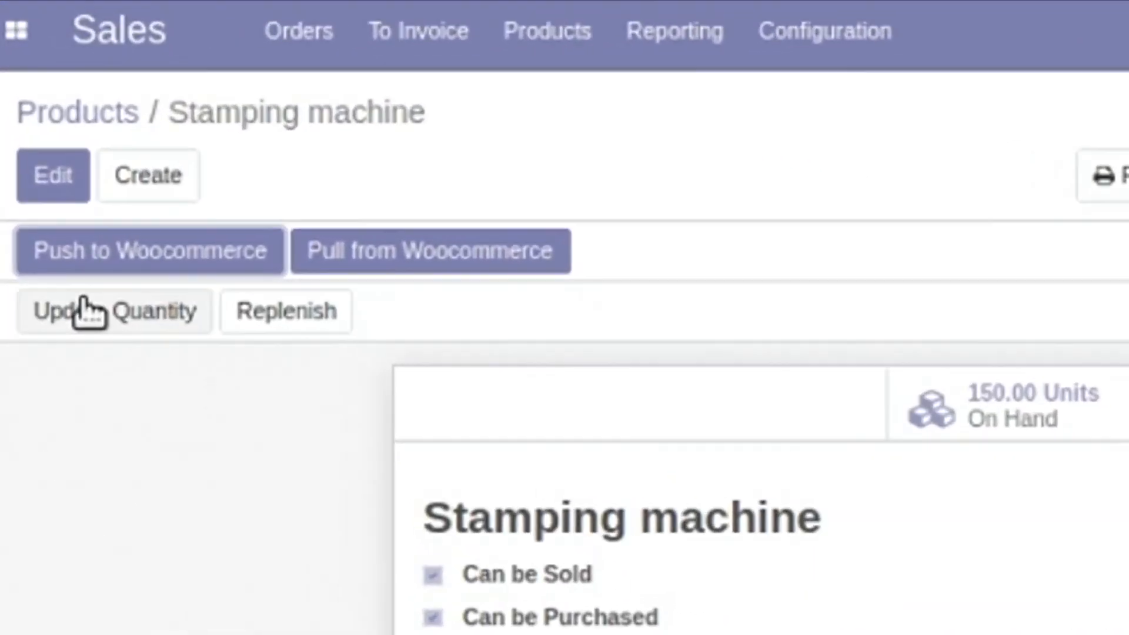
click(30, 123)
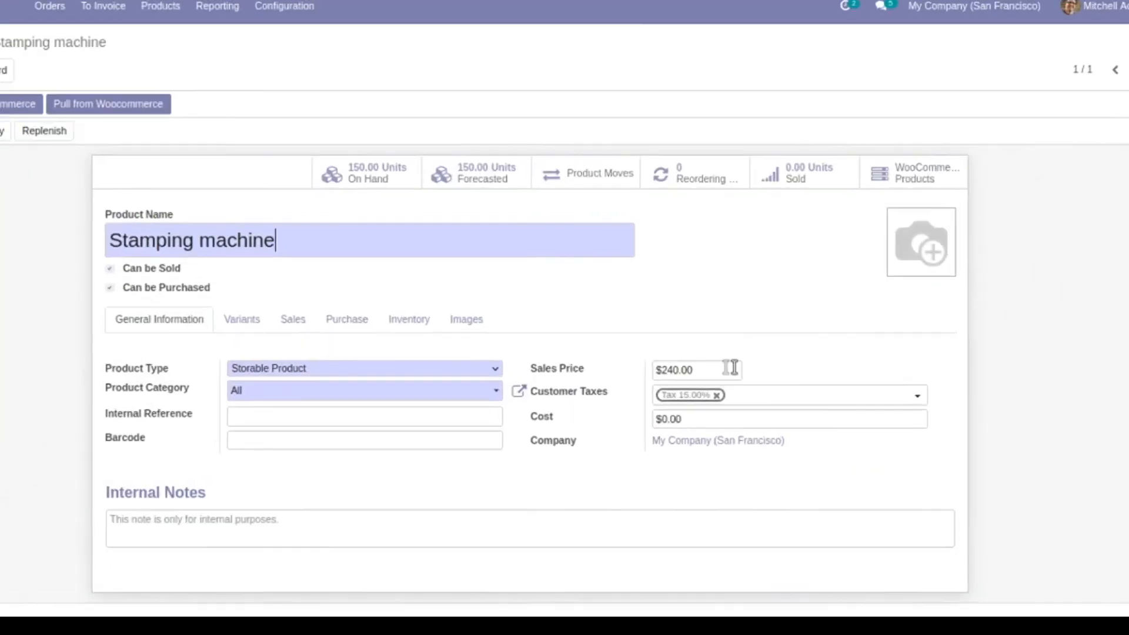
click(709, 374)
key(BackSpace)
key(BackSpace)
key(BackSpace)
key(BackSpace)
key(BackSpace)
key(BackSpace)
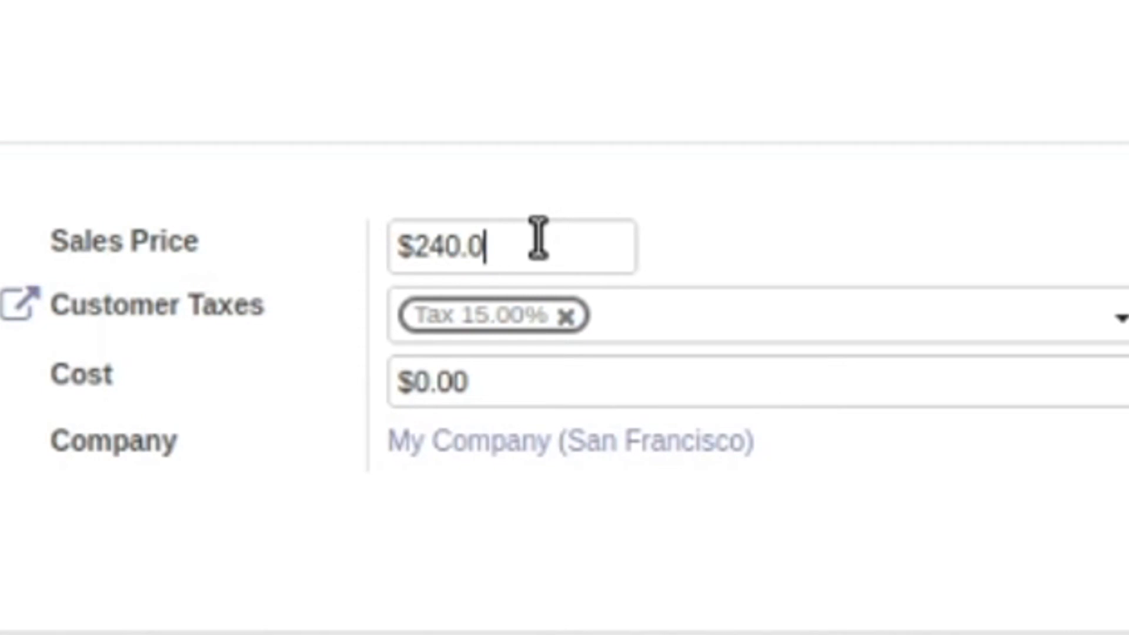
text(250)
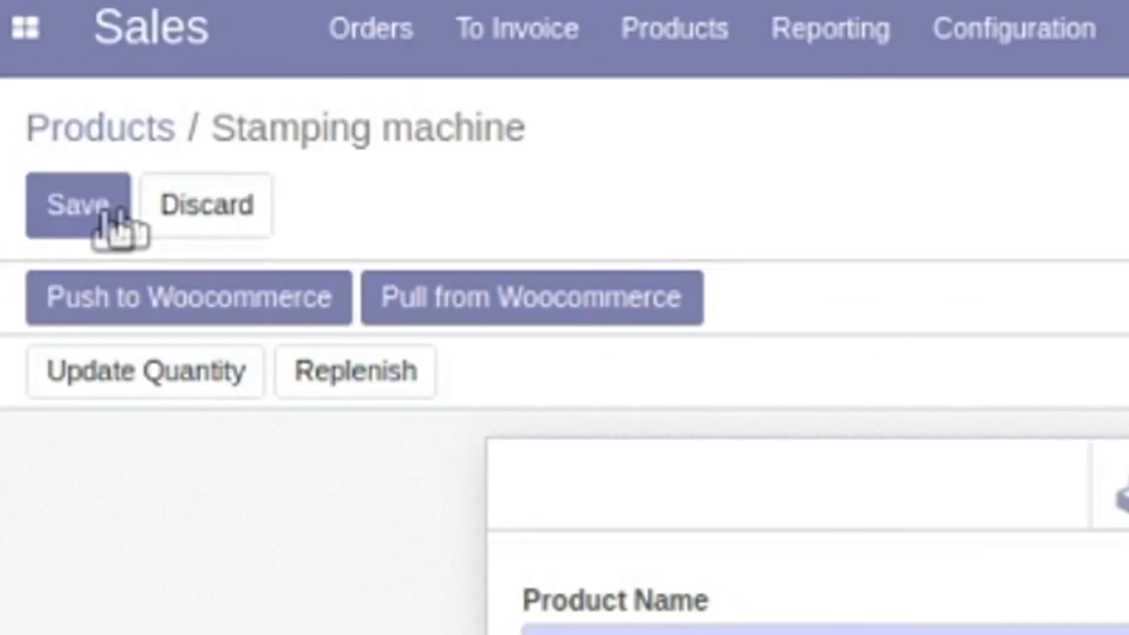
click(114, 220)
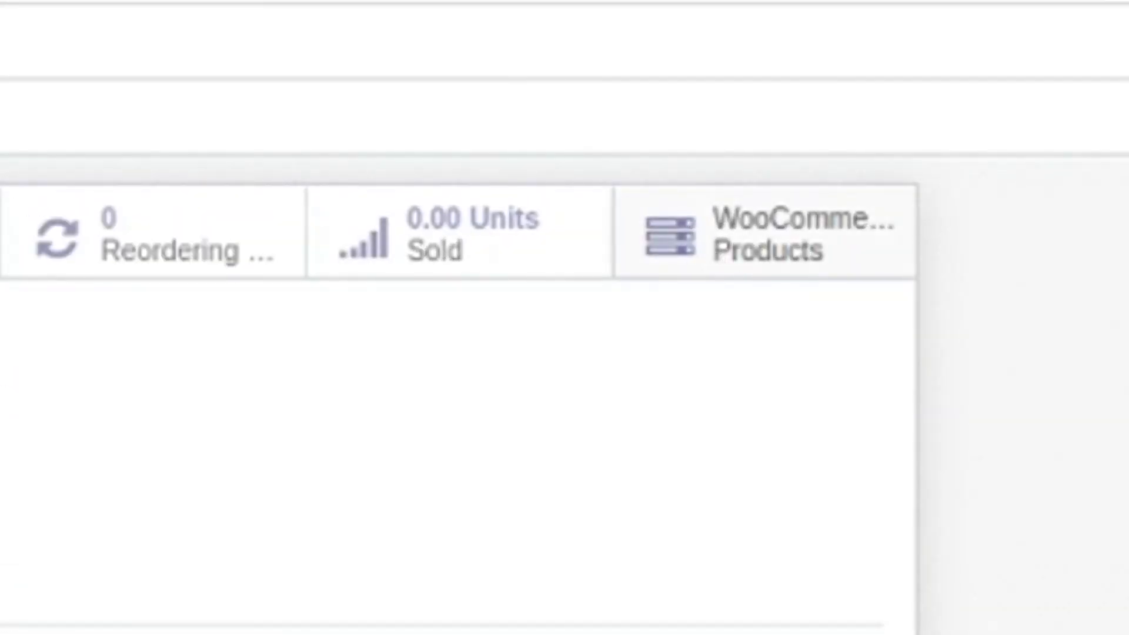
click(765, 235)
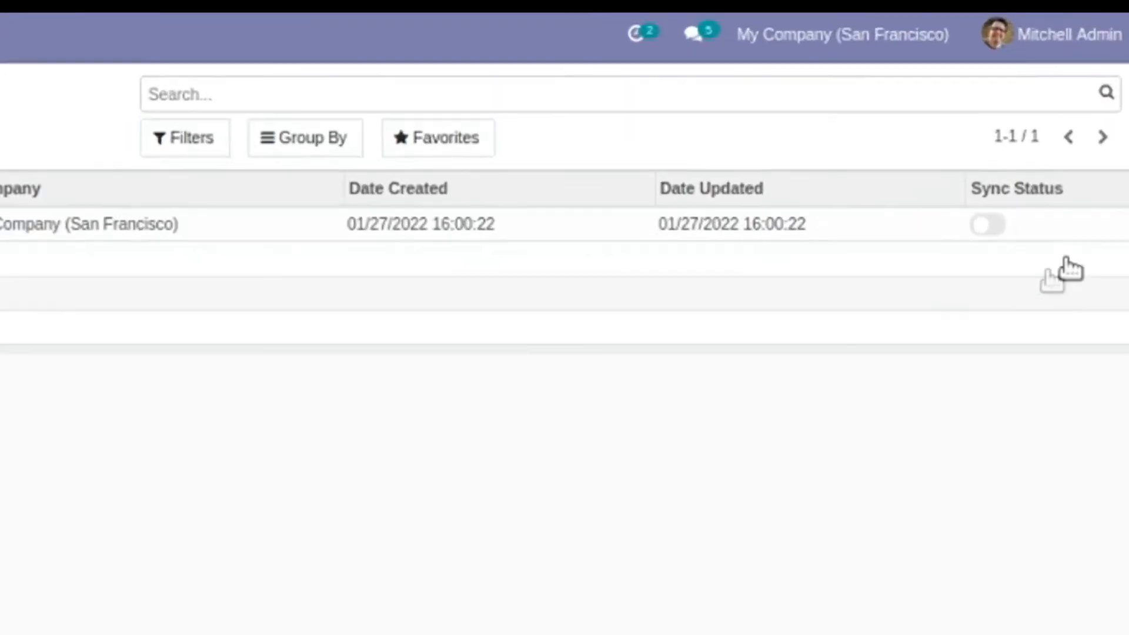
Open the Stamping machine's linked WooCommerce product record
click(136, 224)
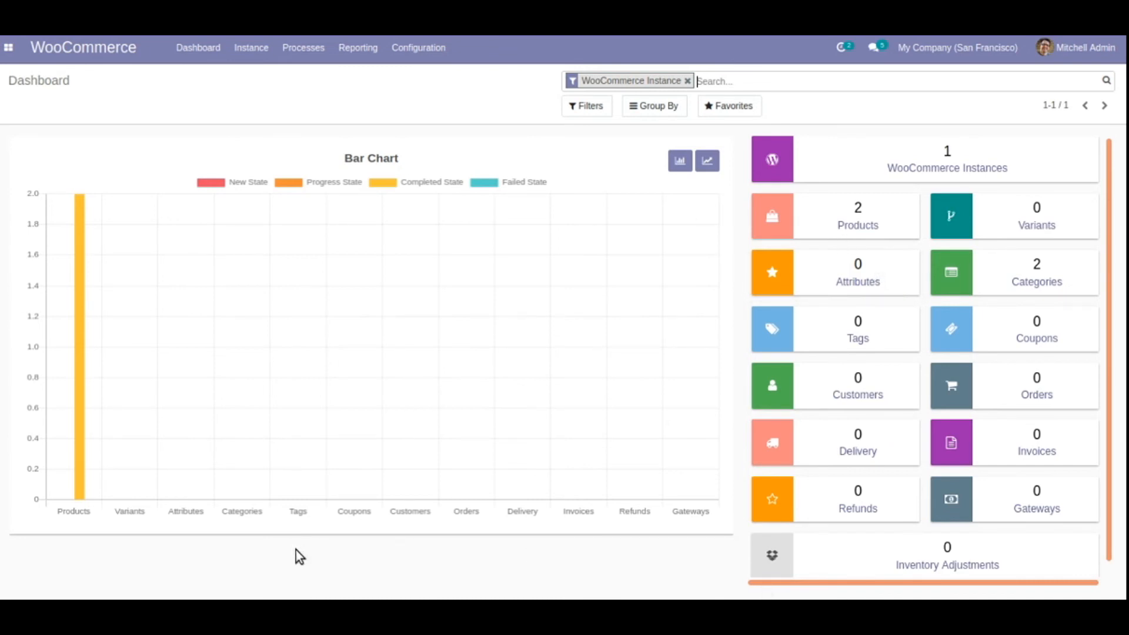
Choose Import Customers as the Specific Operation for the inst D instance
click(260, 60)
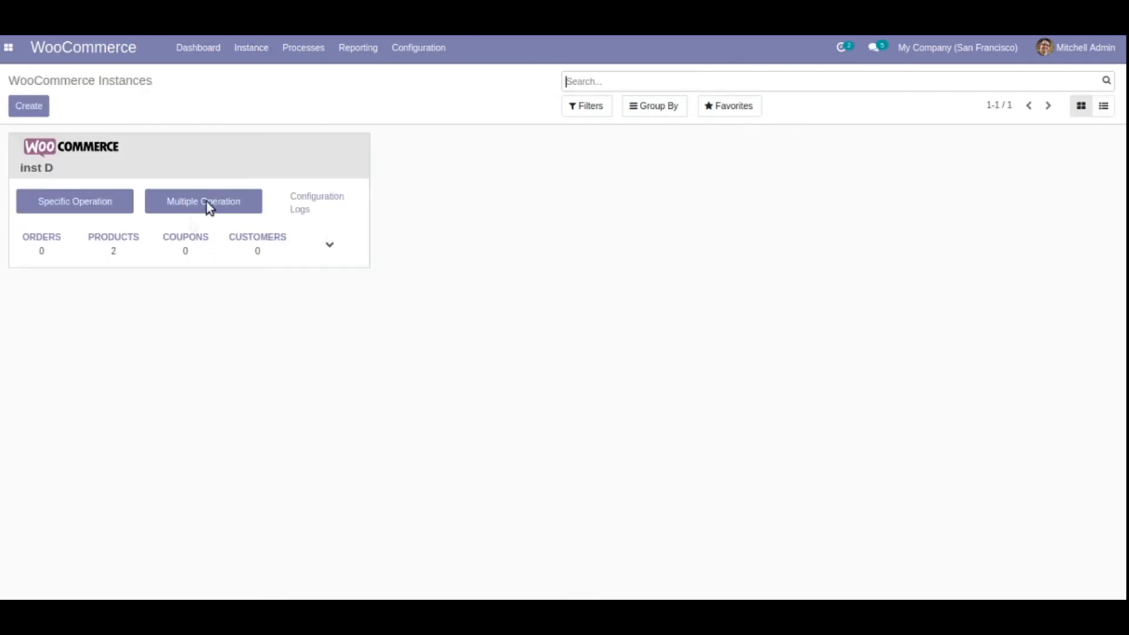
click(101, 203)
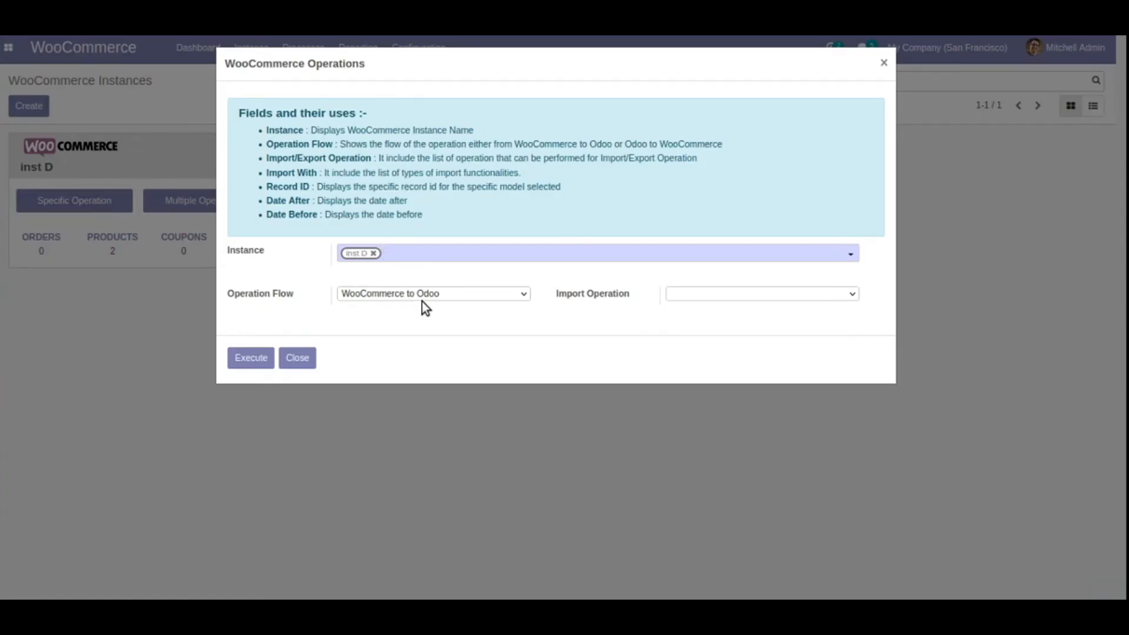
click(687, 296)
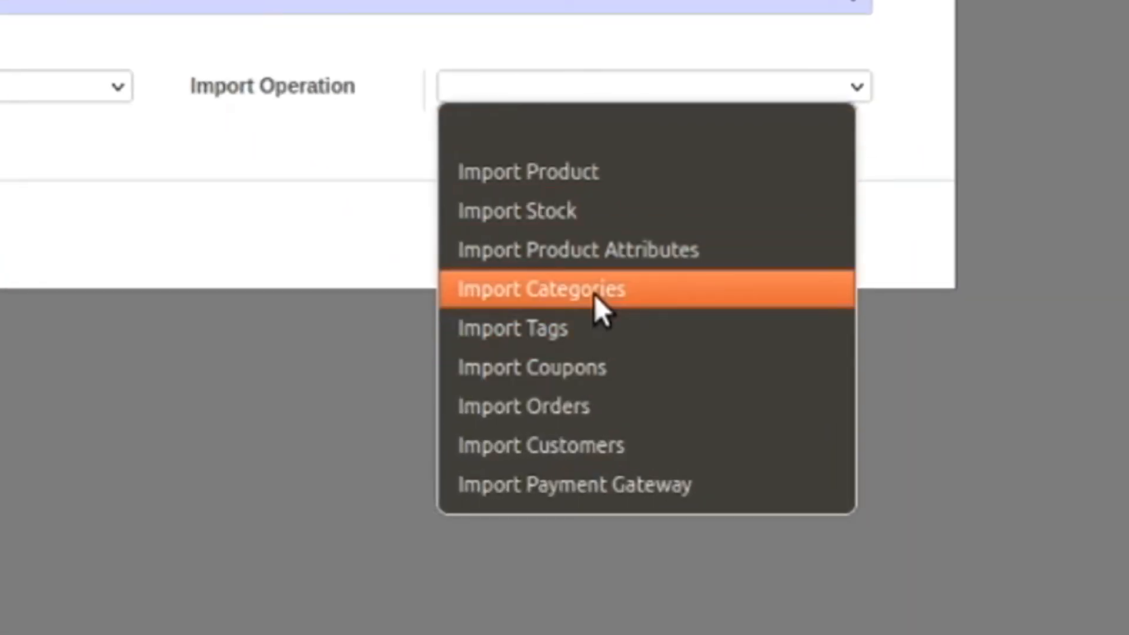
click(610, 443)
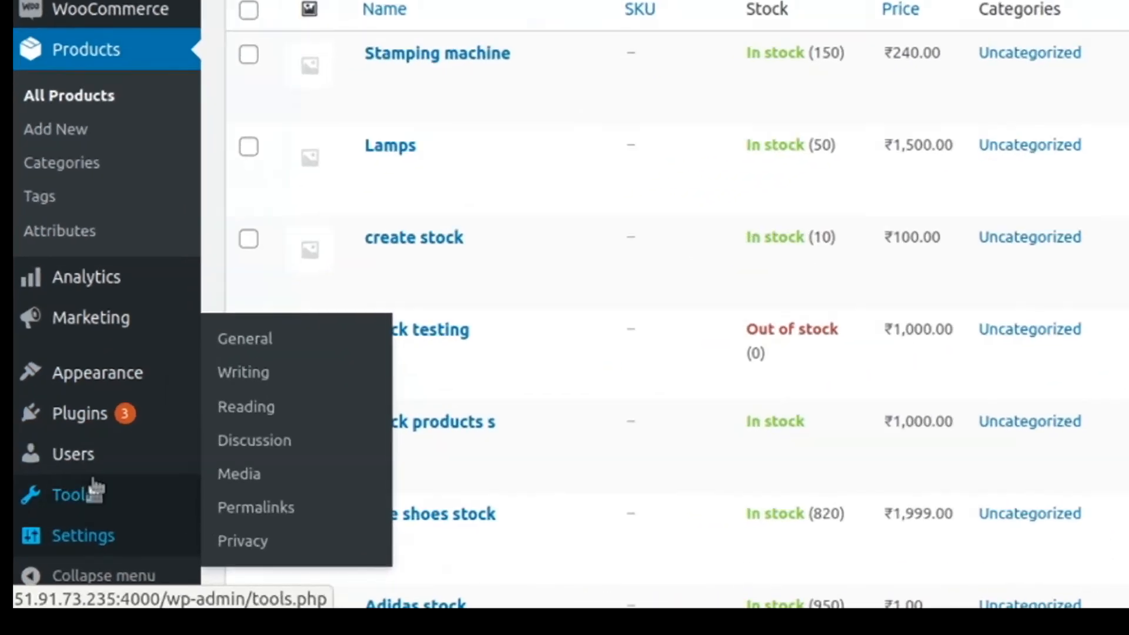
Add a WordPress user with the customer's username, email, first and last name, and Customer role
mouse_move(92, 462)
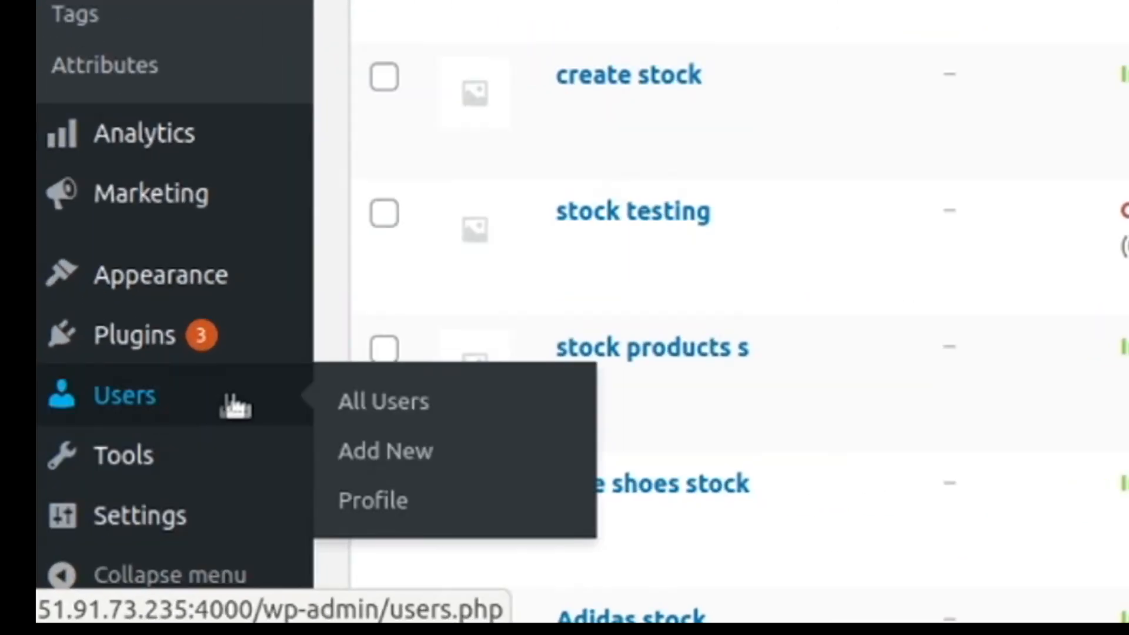
click(257, 457)
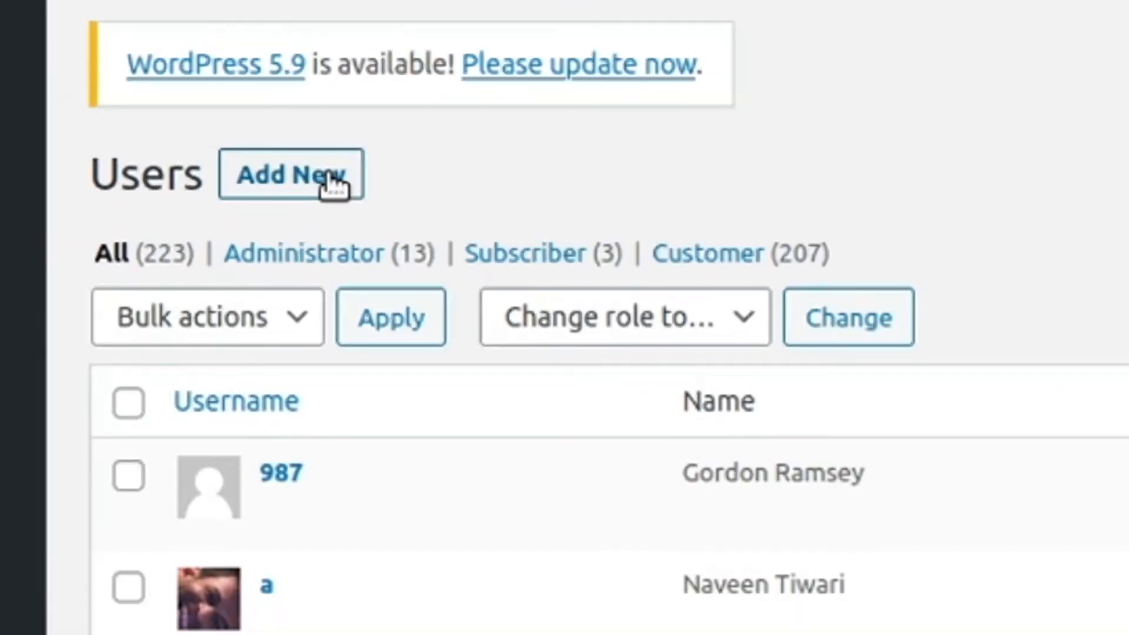
click(268, 160)
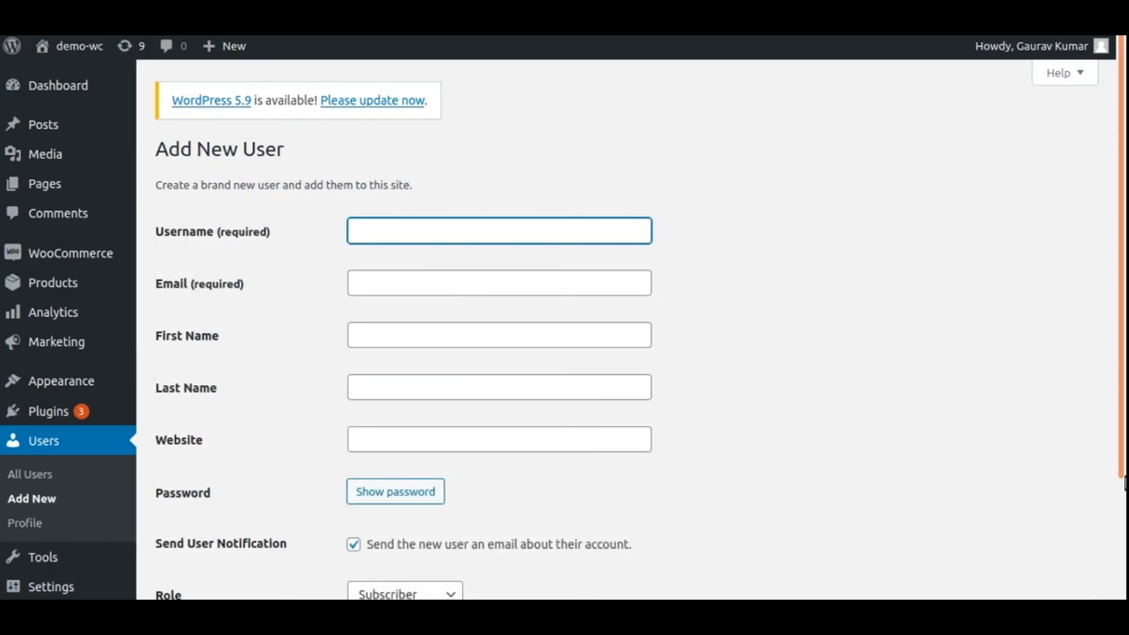
text(R)
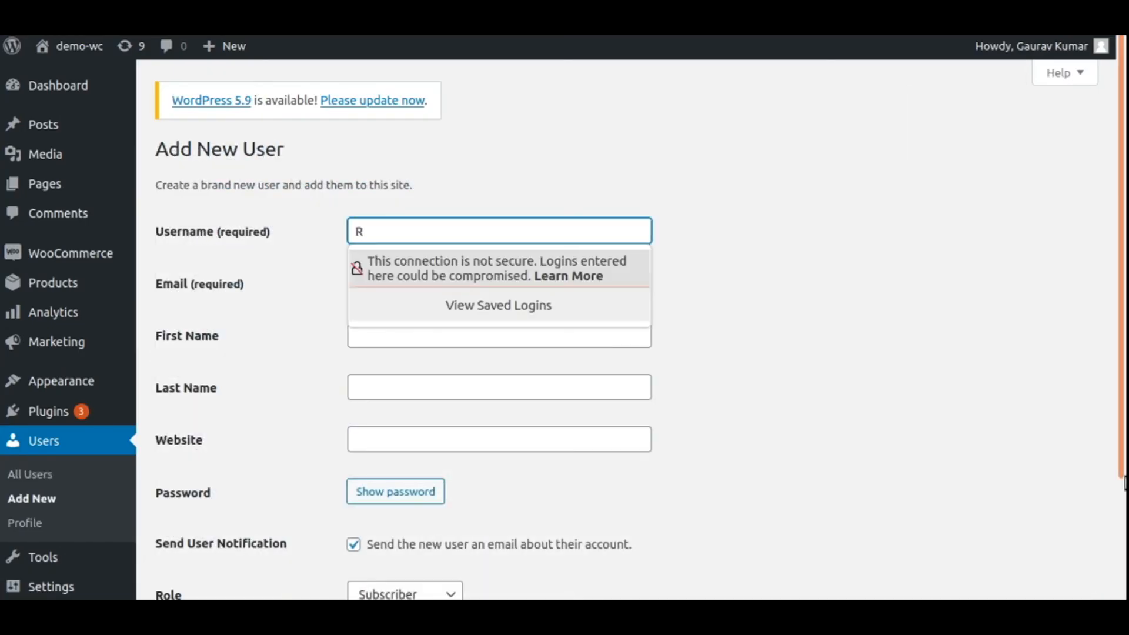
text(ichard)
click(426, 284)
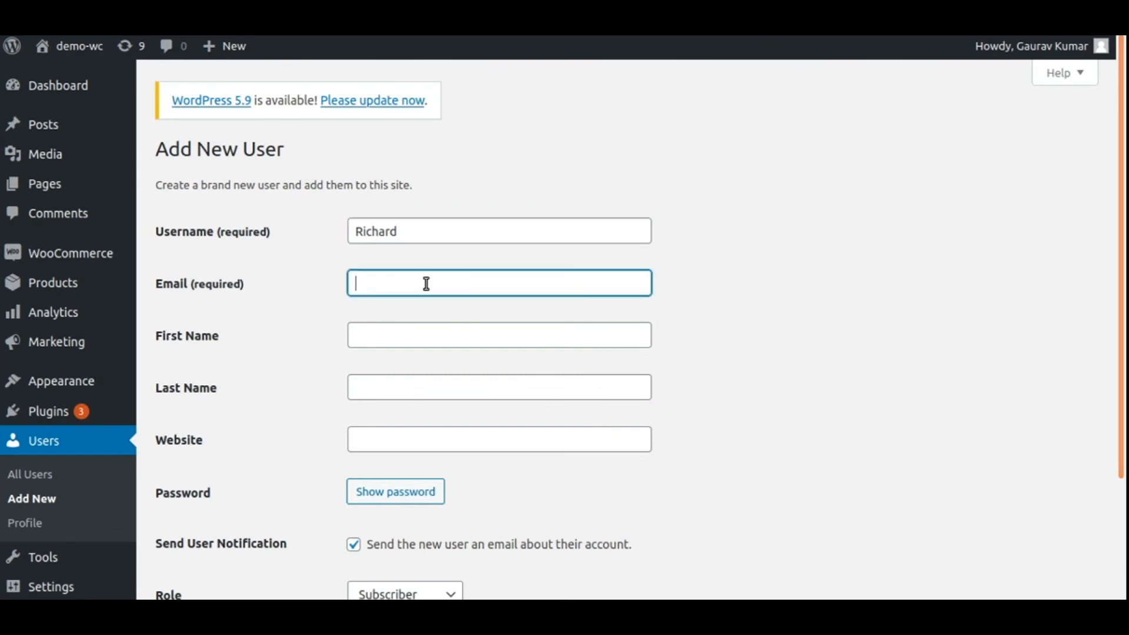
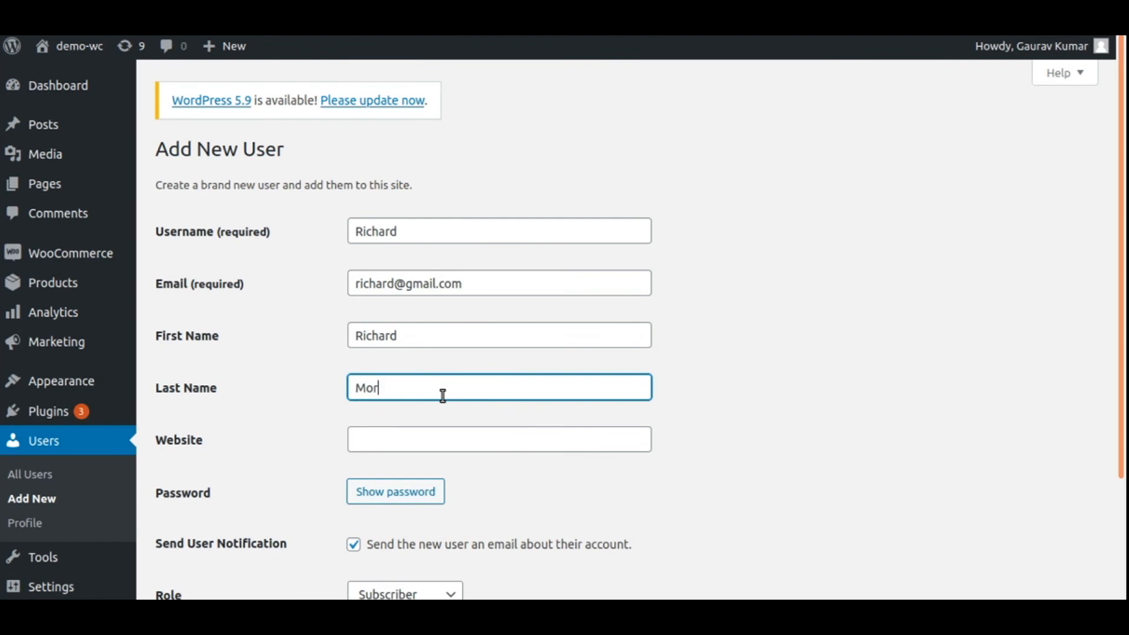
scroll(441, 395, down, 3)
click(387, 458)
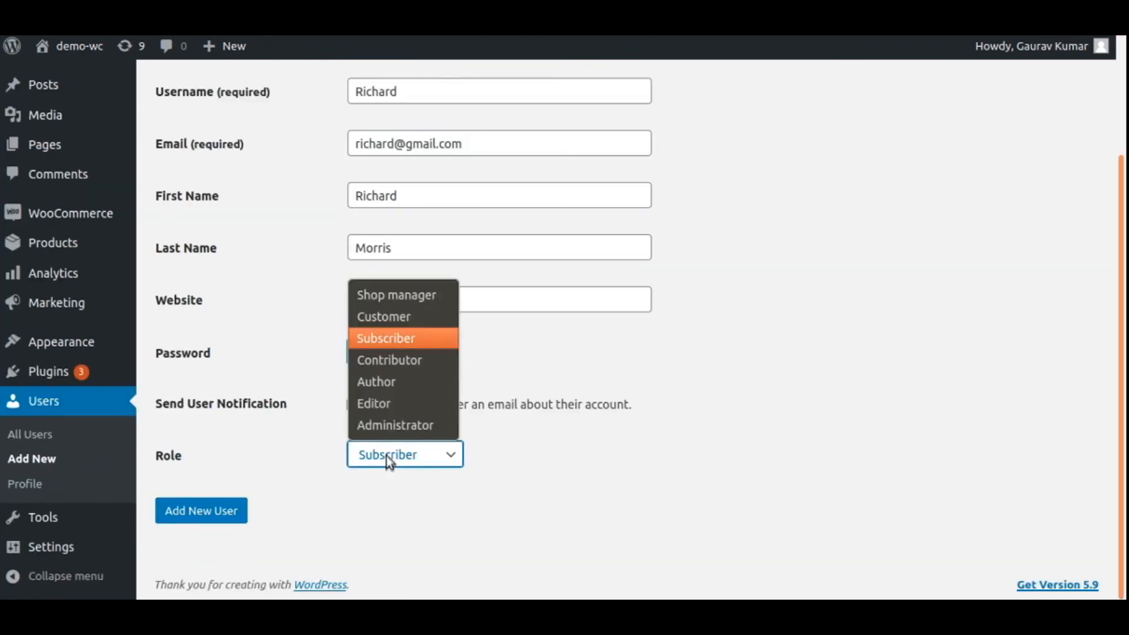
click(411, 319)
click(207, 514)
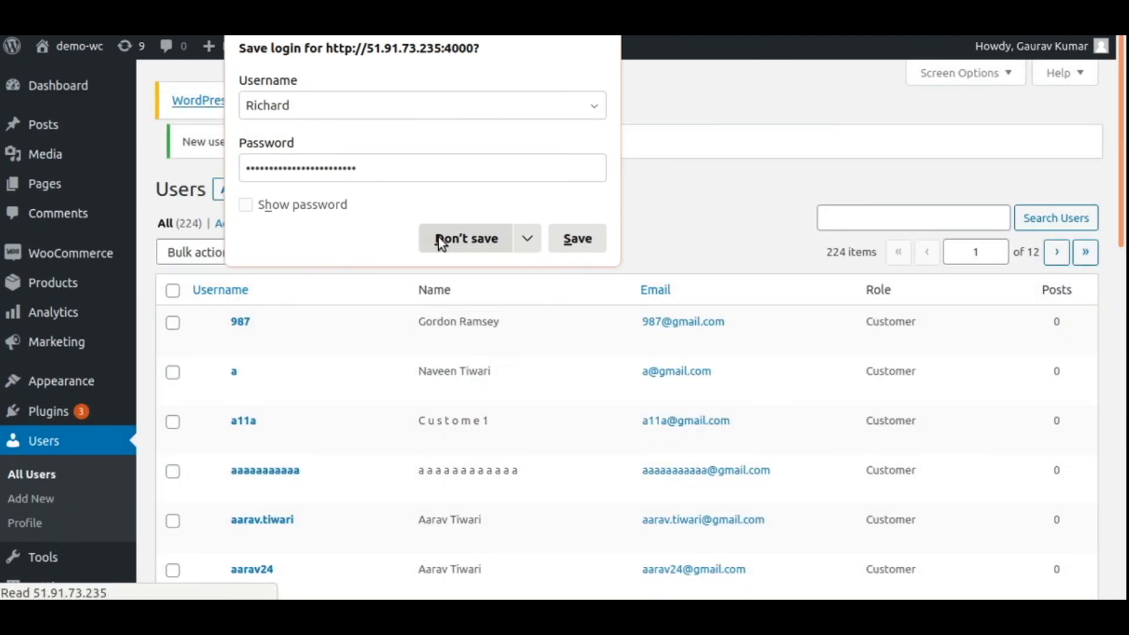
click(438, 239)
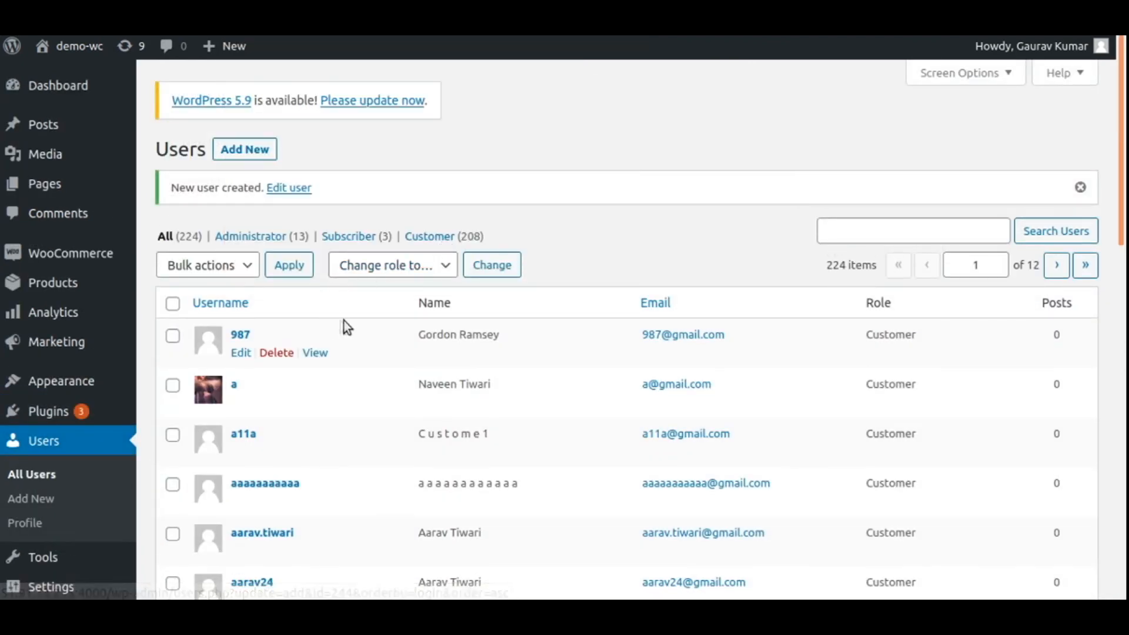
Search WordPress Users for the new customer by first name and open their Edit User profile
click(930, 232)
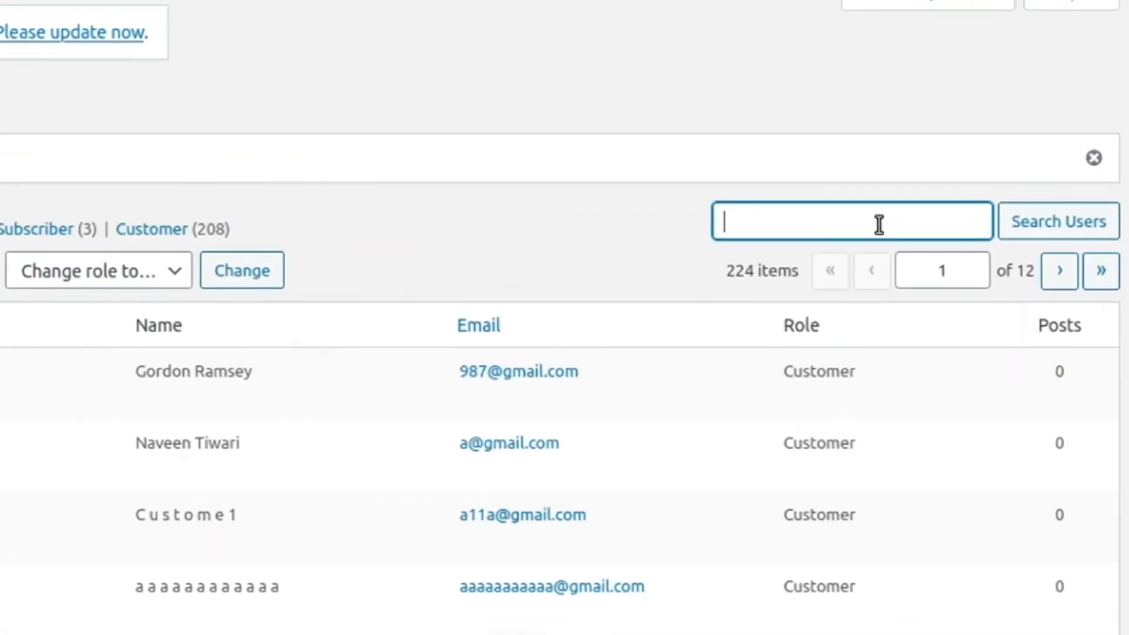
text(richard)
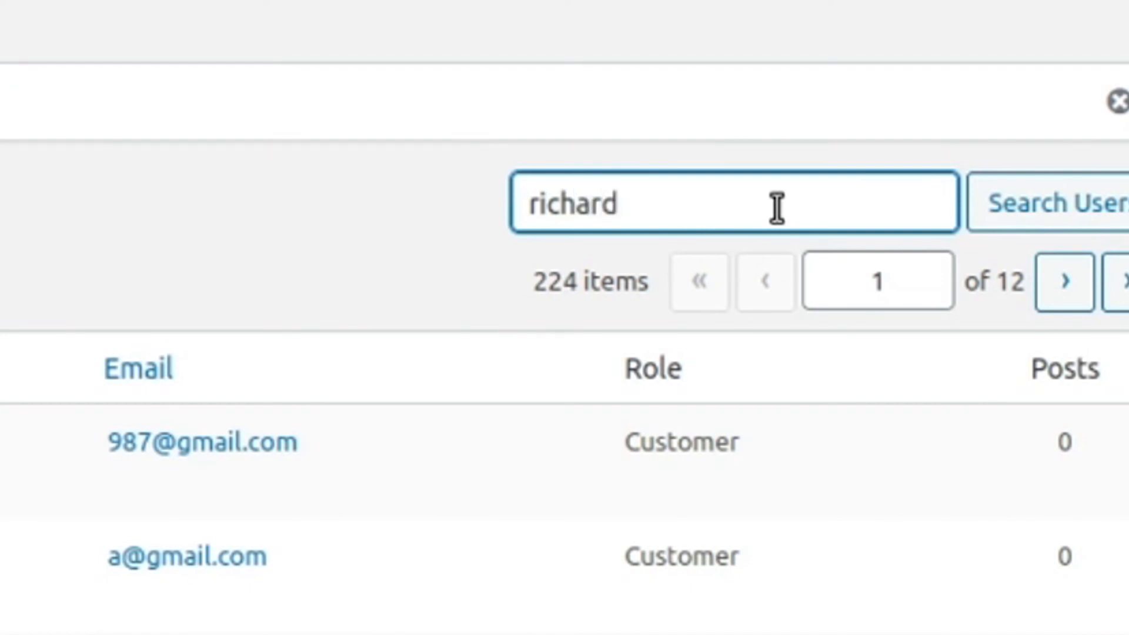
key(Return)
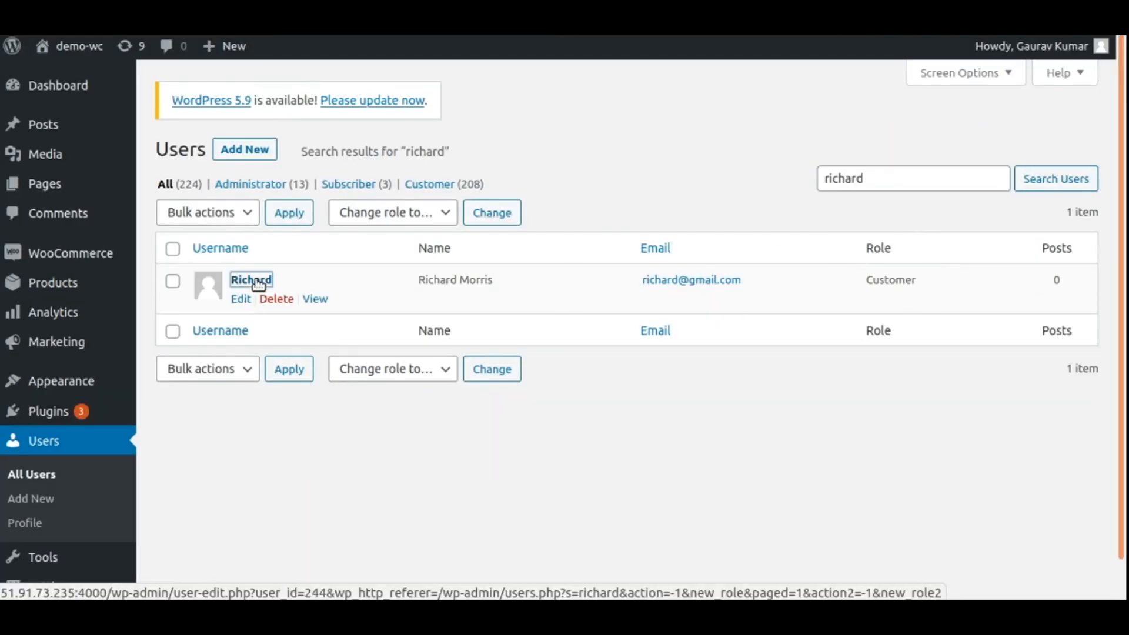
click(257, 284)
Enter the customer's billing address line and postcode
scroll(404, 433, down, 8)
scroll(403, 428, down, 10)
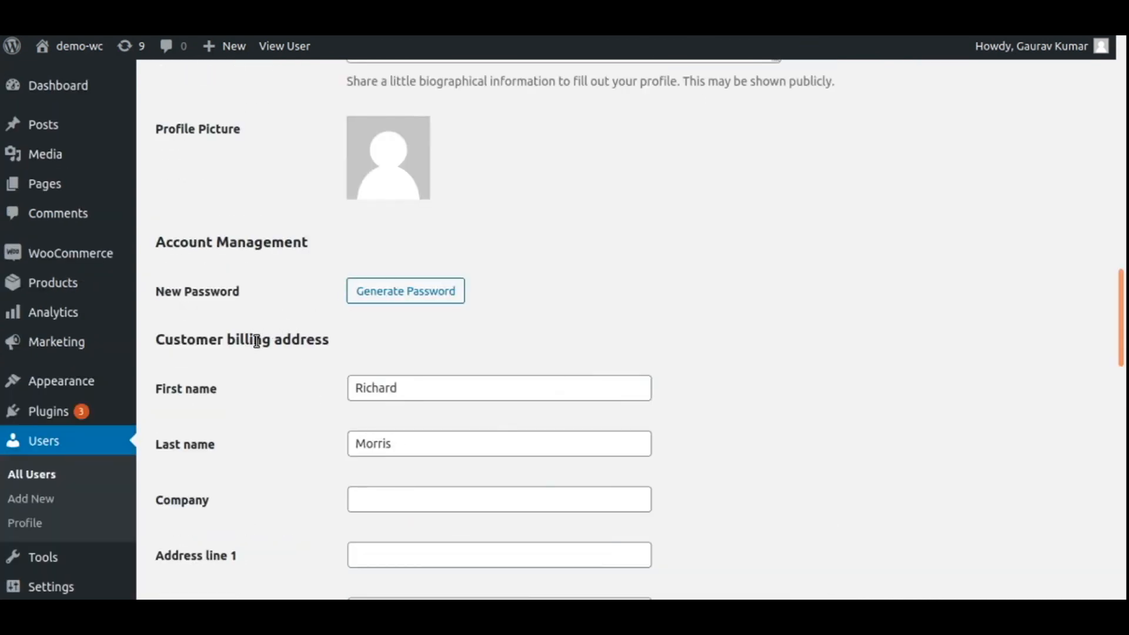
drag(171, 339, 297, 341)
scroll(264, 298, down, 3)
click(403, 362)
text(New Yo)
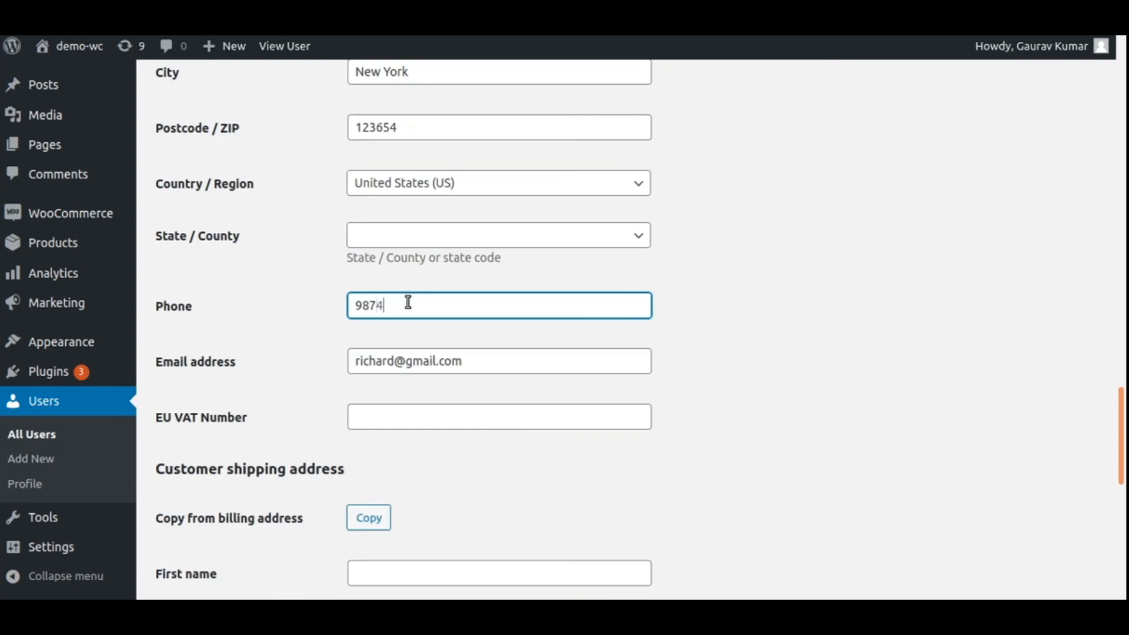
text(563214)
scroll(238, 375, up, 10)
scroll(238, 375, down, 17)
Fill in the shipping first name, last name, address line 1 and city
click(399, 174)
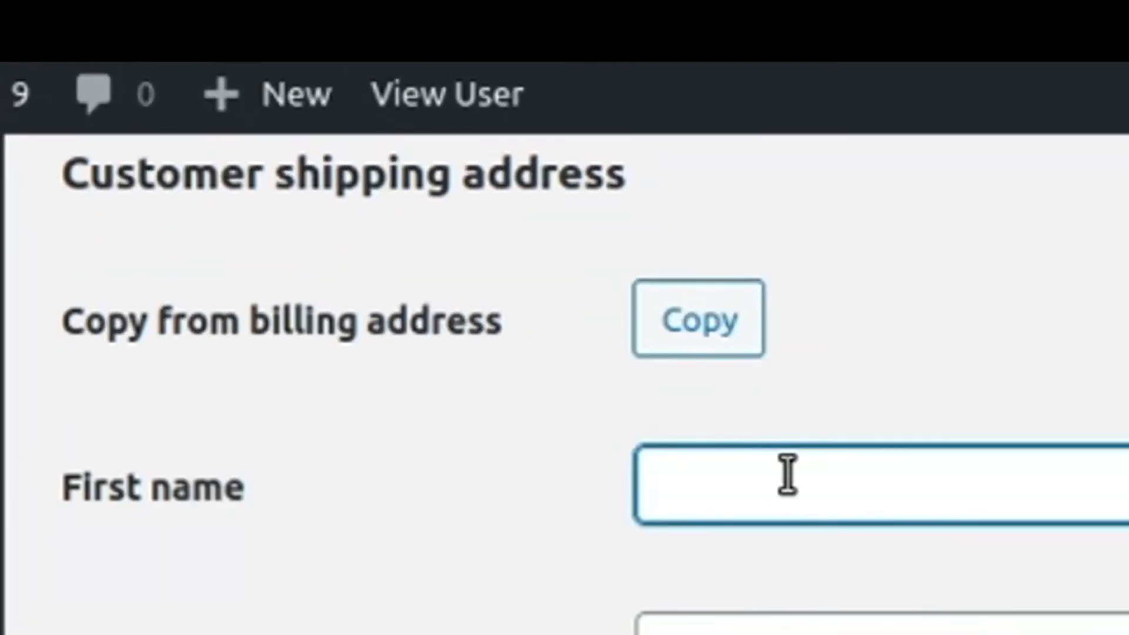
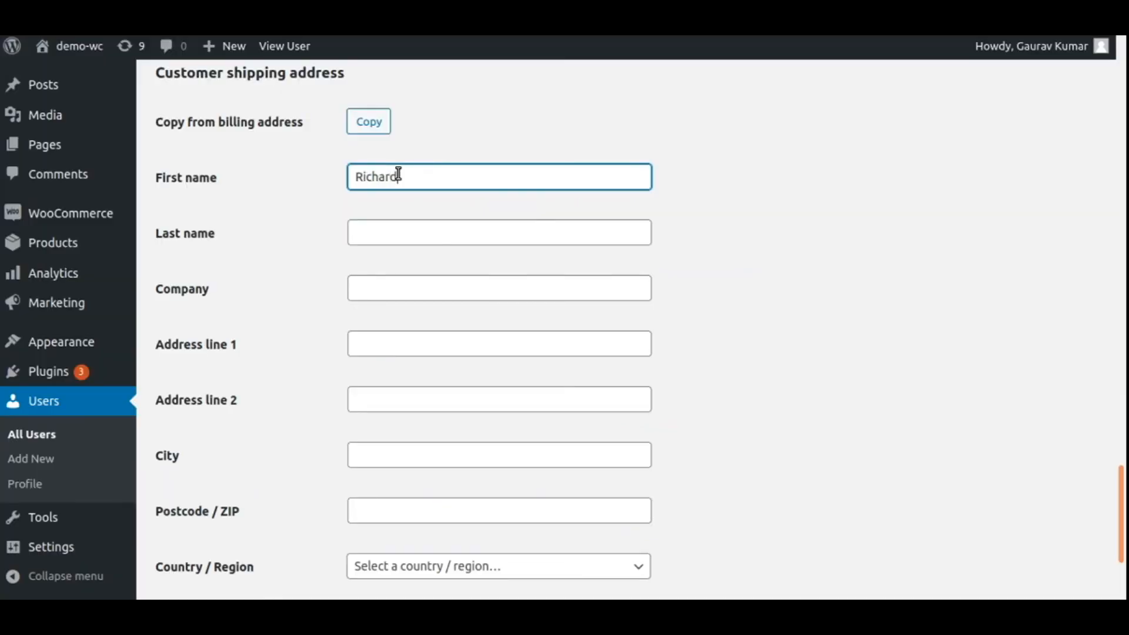
click(431, 241)
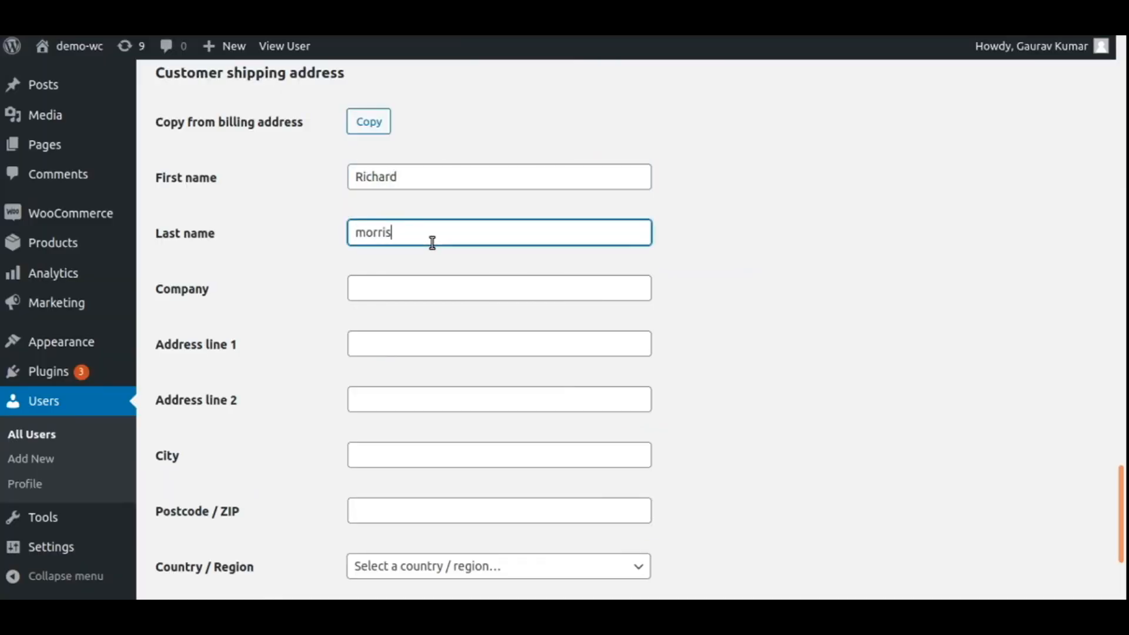
click(449, 346)
text(Mumbai)
click(449, 463)
text(mumbai)
Add the shipping postcode, select India as shipping country, and save with Update User
scroll(451, 465, down, 3)
click(431, 322)
text(400254)
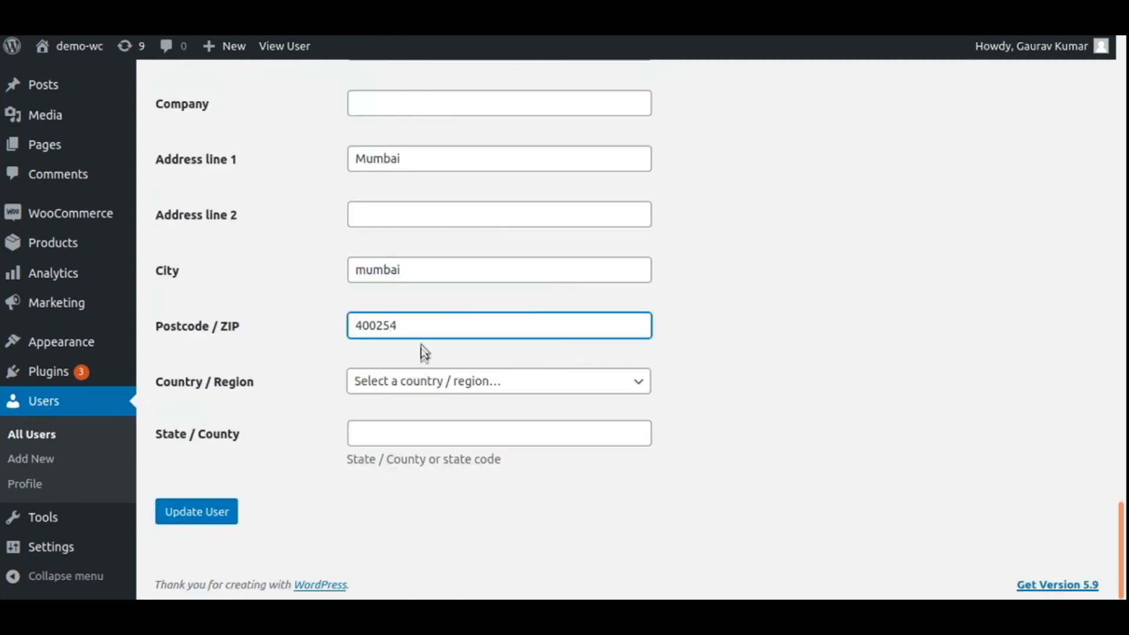
click(424, 380)
text(ind)
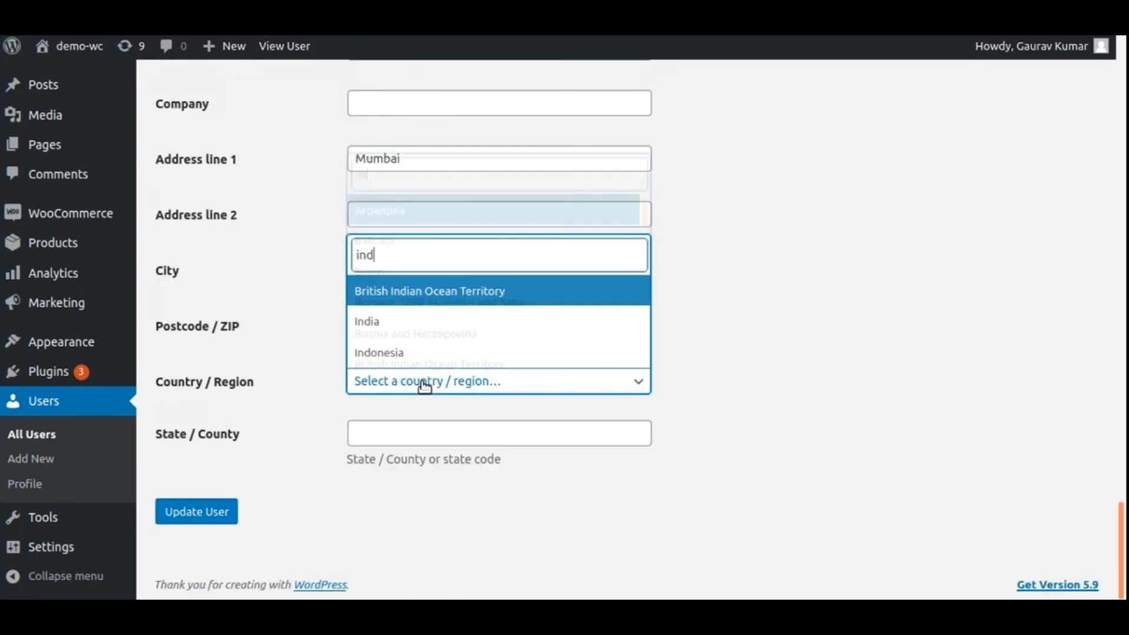
click(423, 319)
click(434, 479)
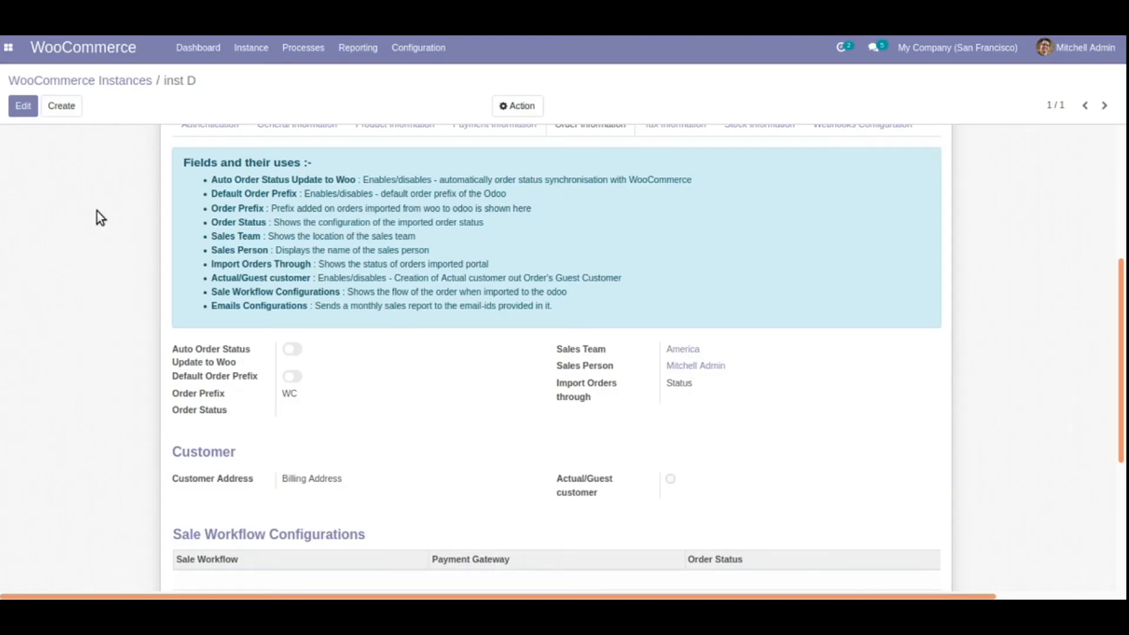
Open inst D's specific operation, choosing Import Customers with the Specific Id Filter
click(98, 82)
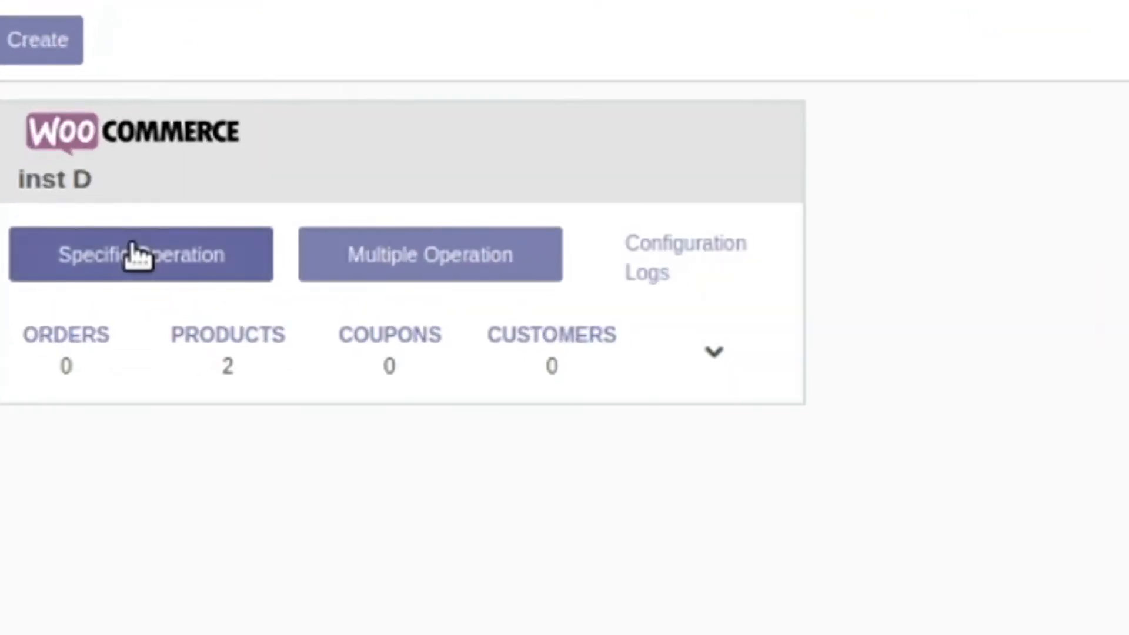
click(135, 256)
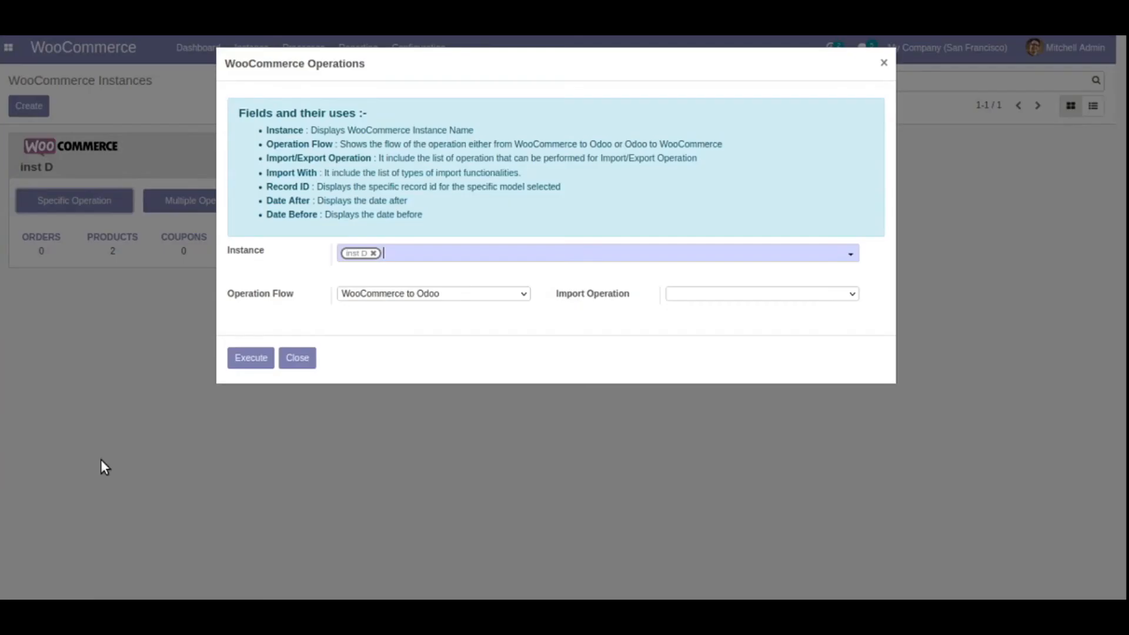
click(729, 293)
click(731, 454)
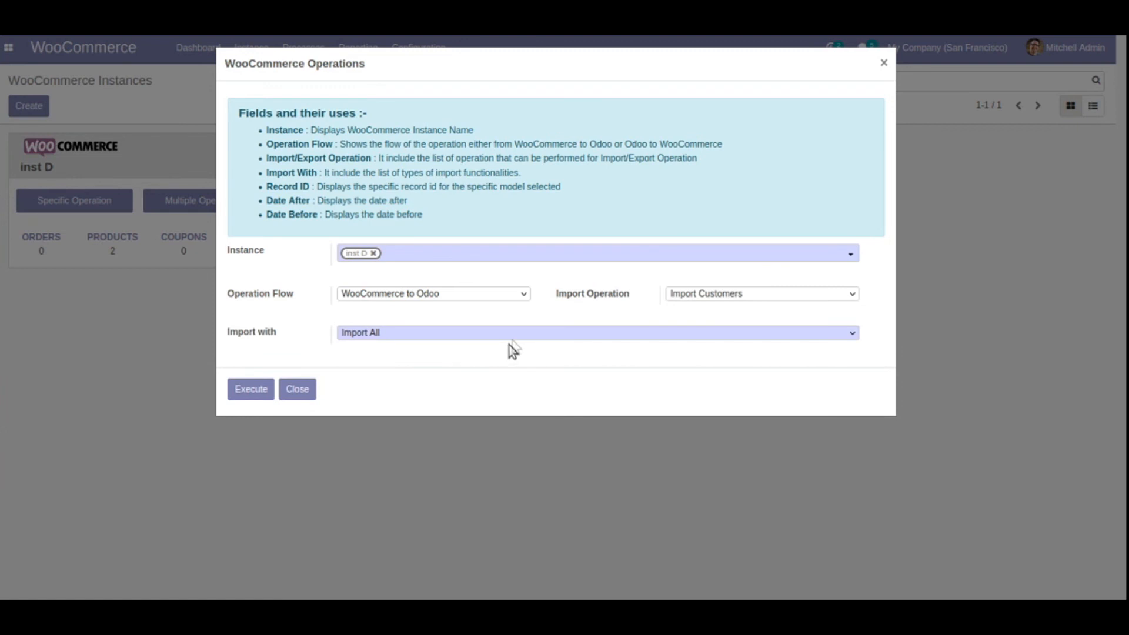
click(530, 334)
click(525, 366)
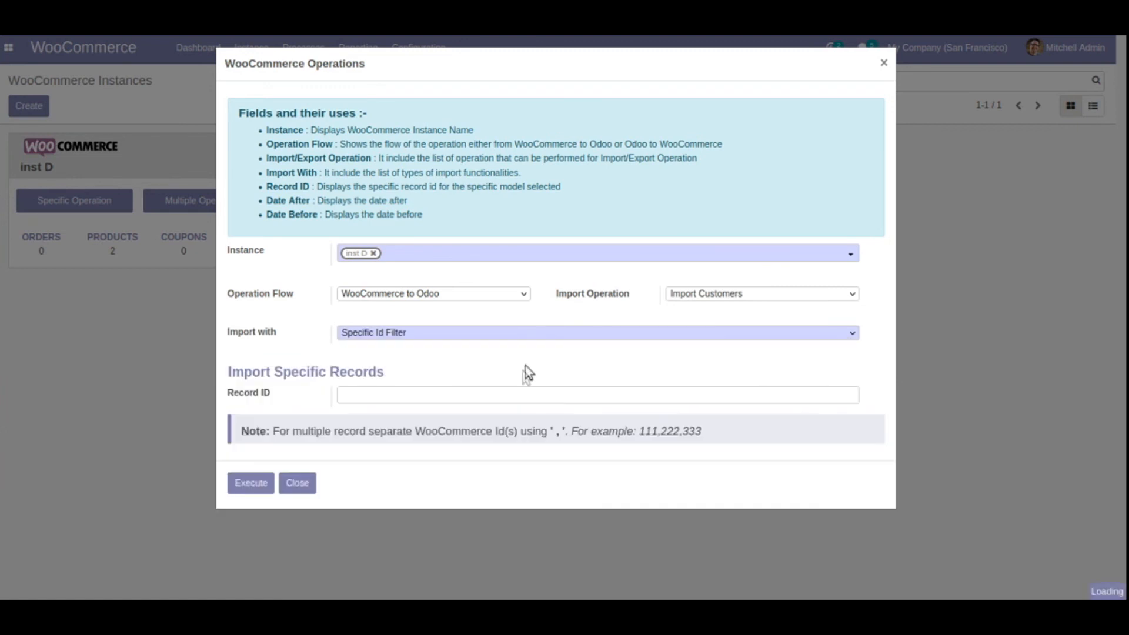
Enter the customer's WooCommerce record ID and execute the import
click(351, 392)
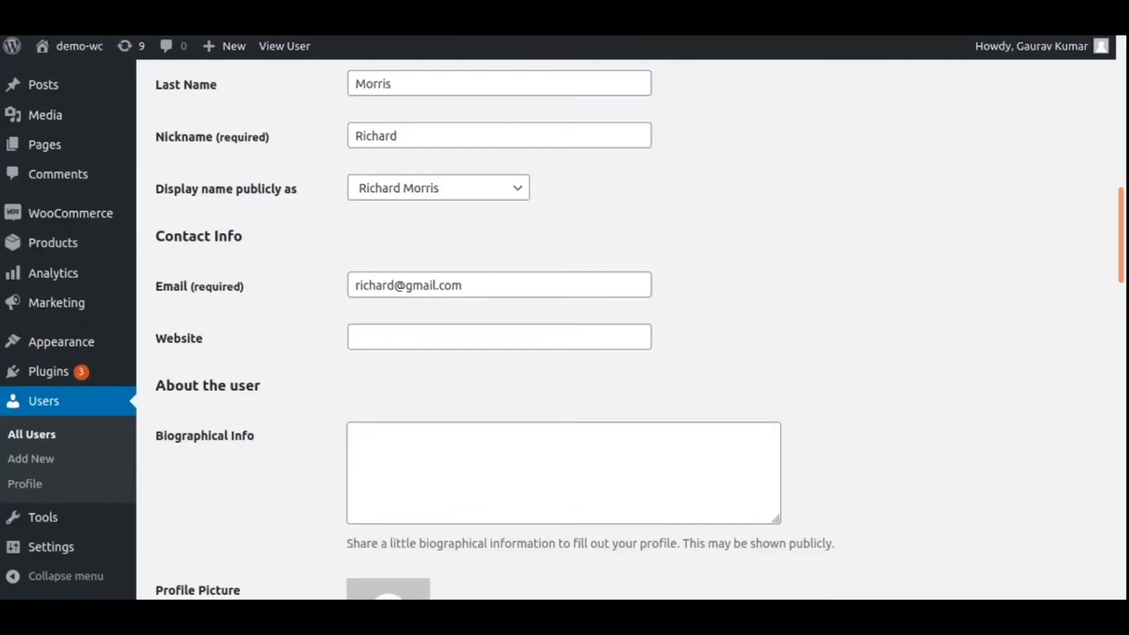
scroll(325, 305, up, 12)
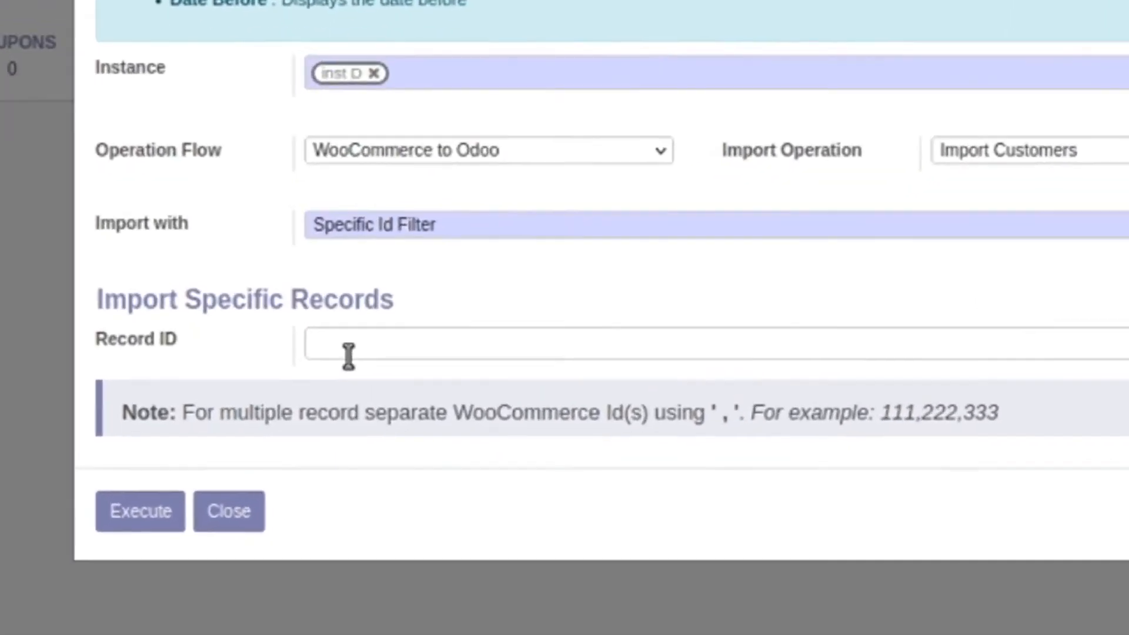
text(244)
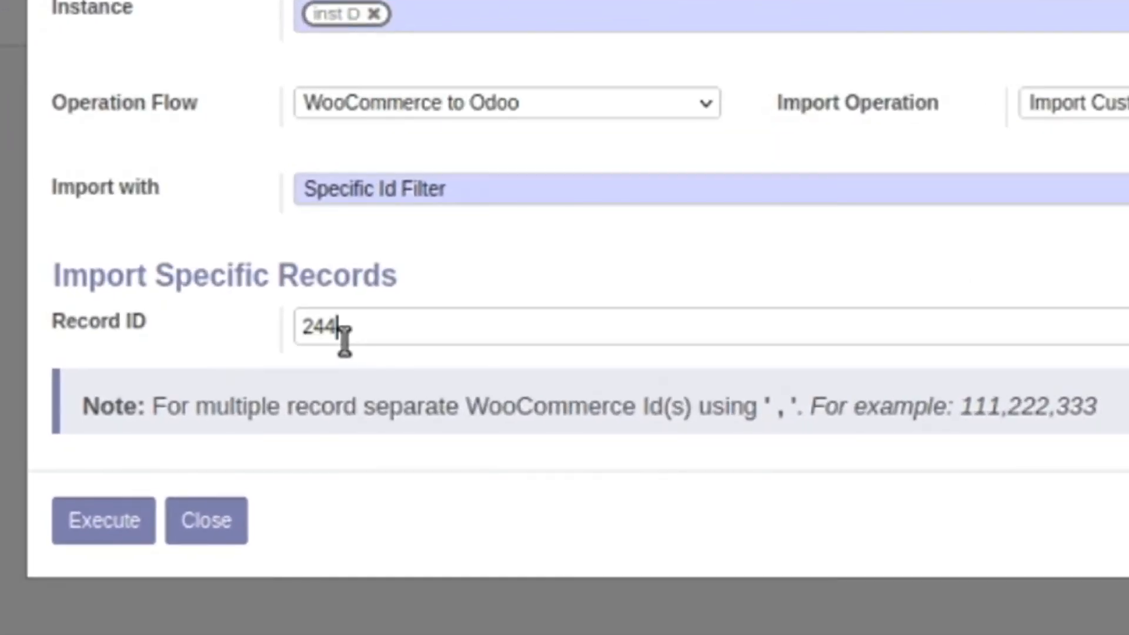
click(101, 533)
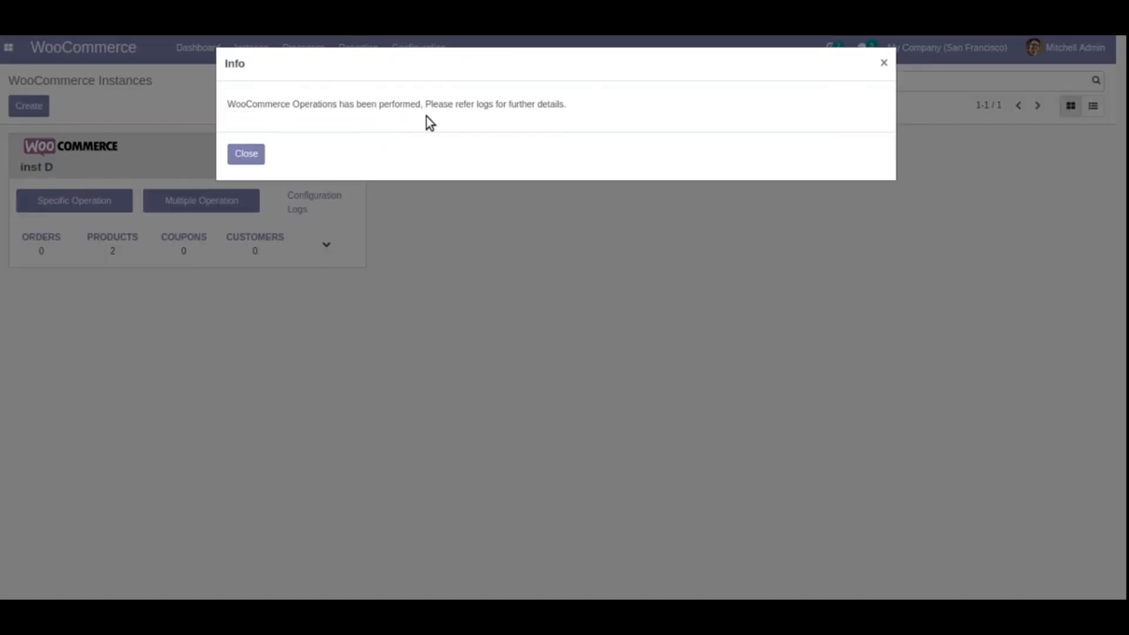
Dismiss the info popup, then inspect the inst D customer import job under Processes > Queue Jobs
click(249, 154)
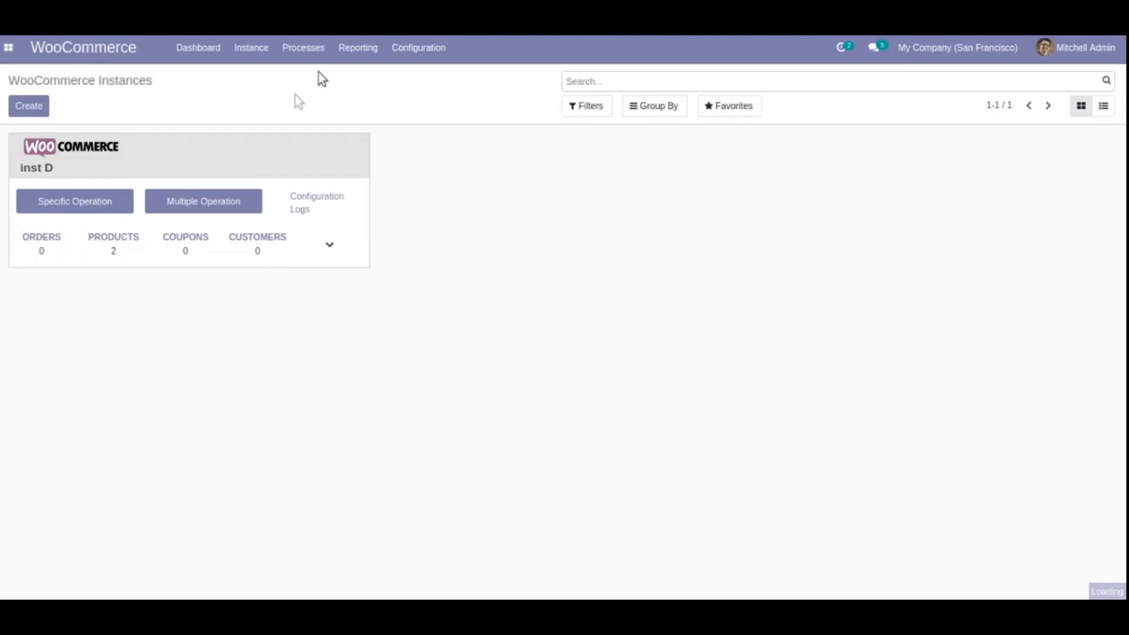
click(312, 60)
click(316, 77)
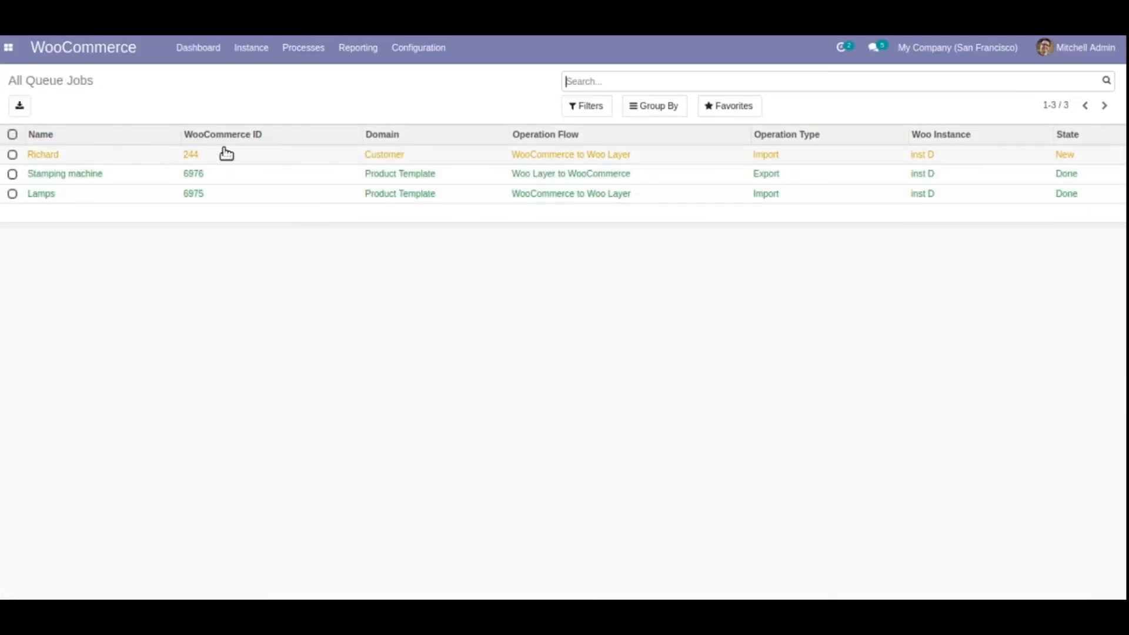
click(732, 158)
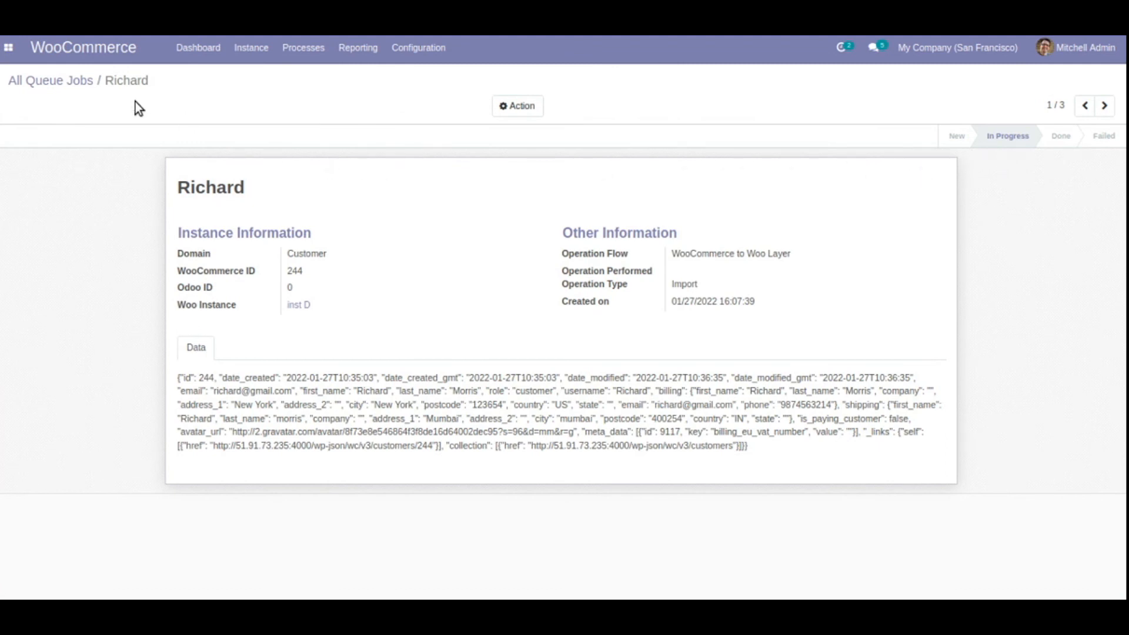
click(71, 80)
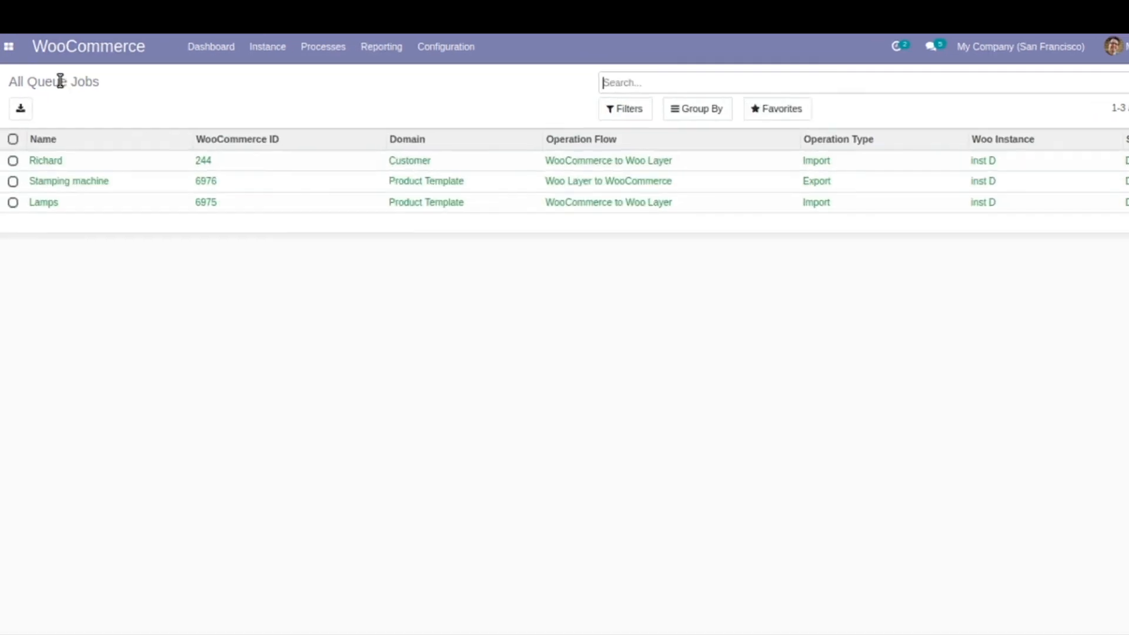
click(9, 46)
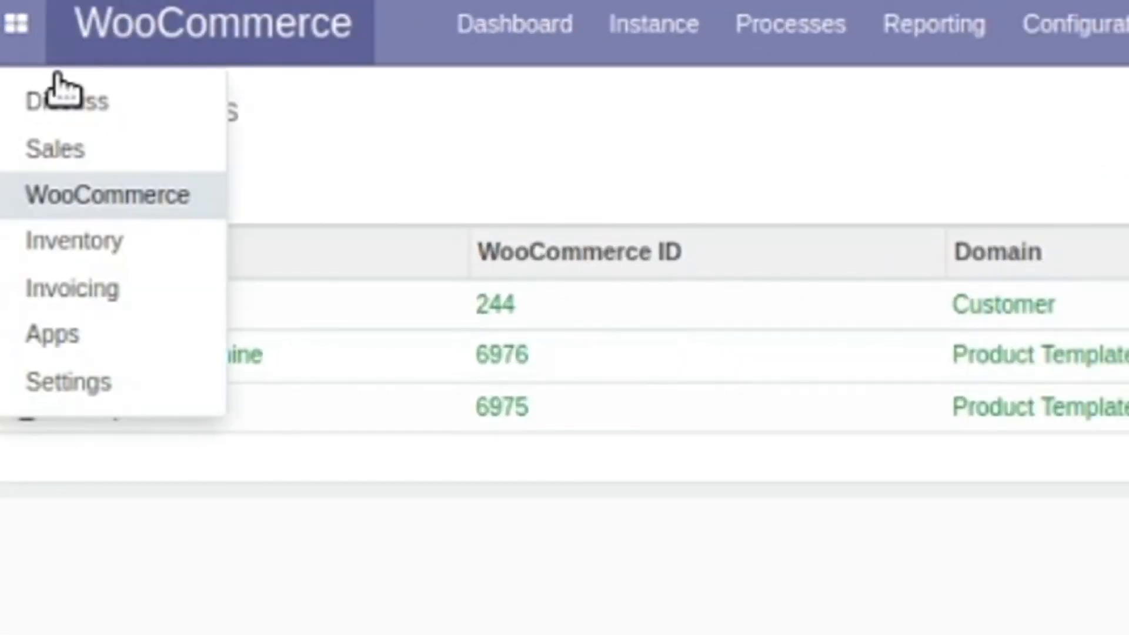
In Sales > Orders > Customers, search the customer's name, drop the Customer Invoices facet, and open their card
click(88, 149)
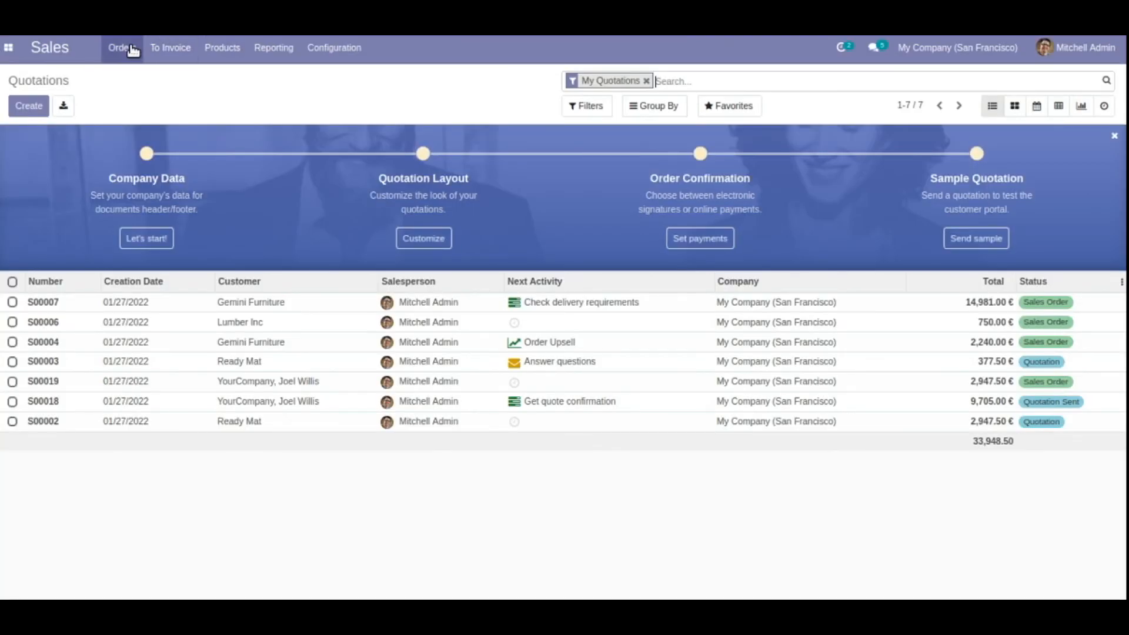
click(130, 49)
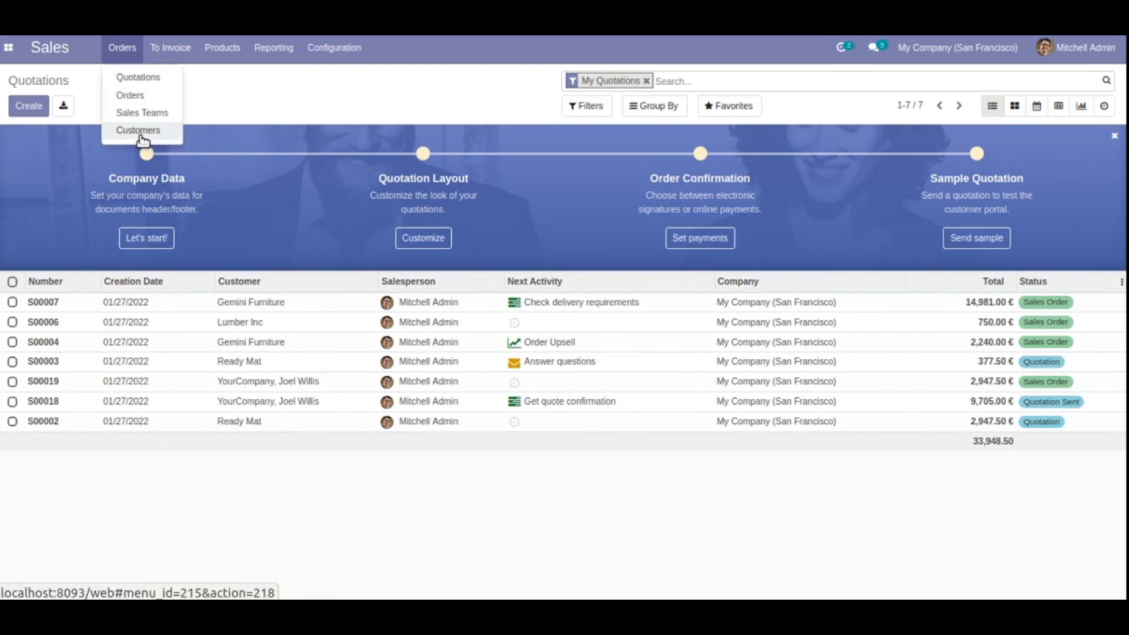
click(141, 139)
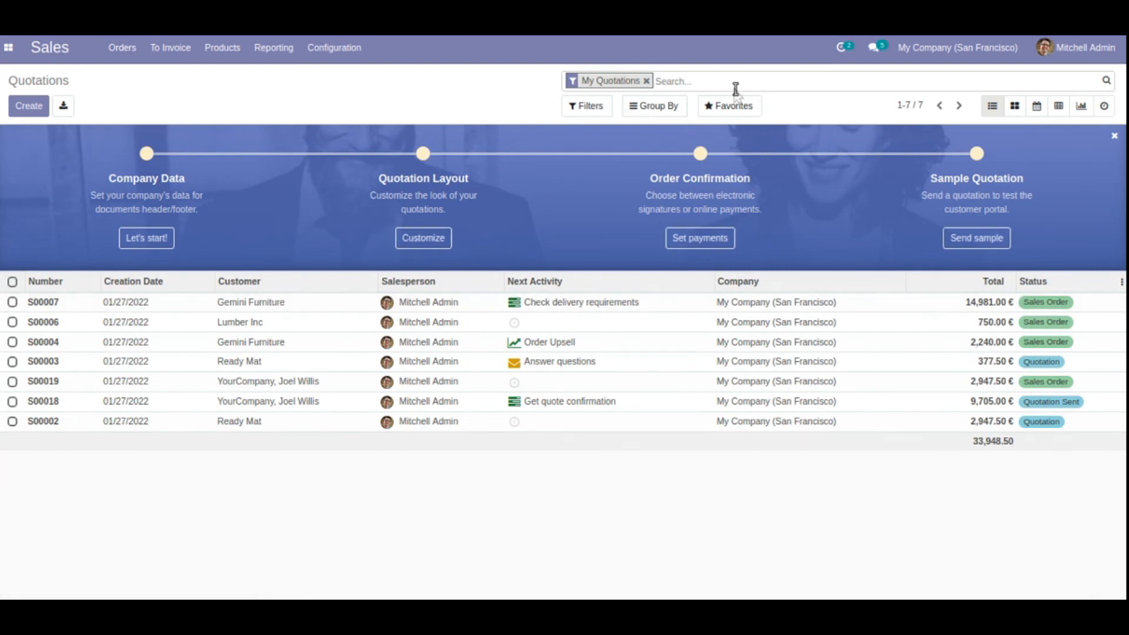
text(rich)
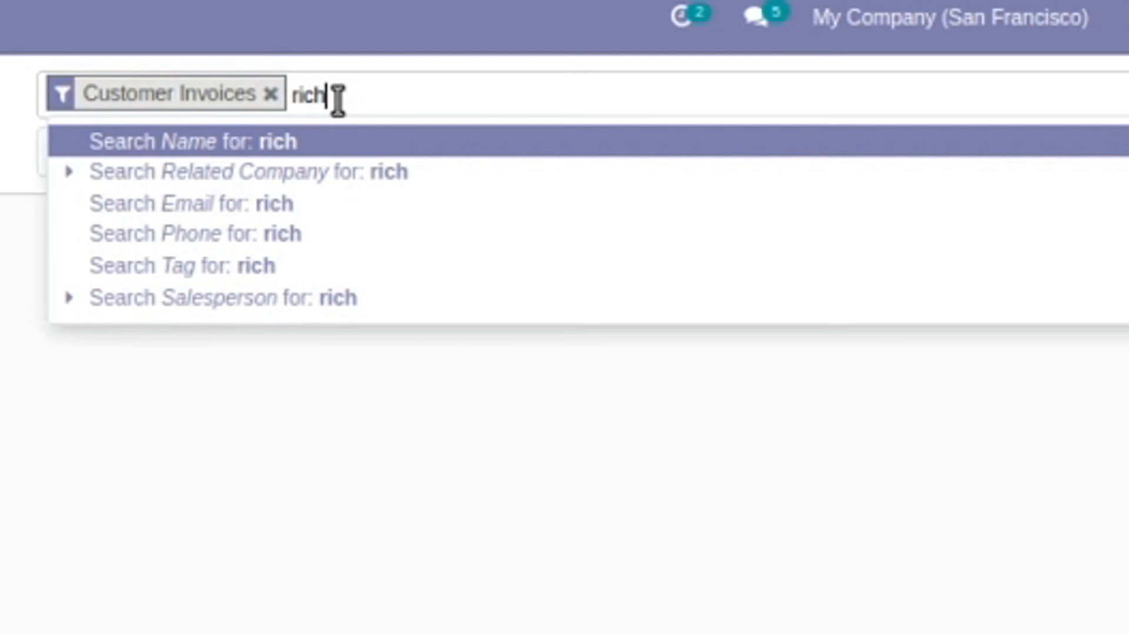
key(Return)
click(270, 94)
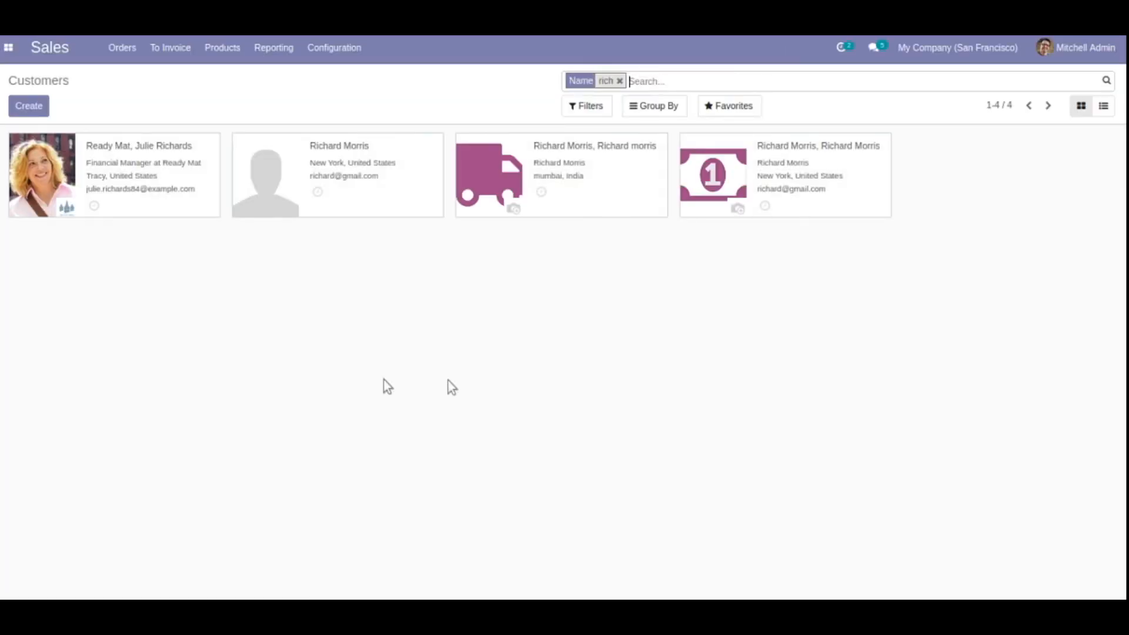
click(399, 205)
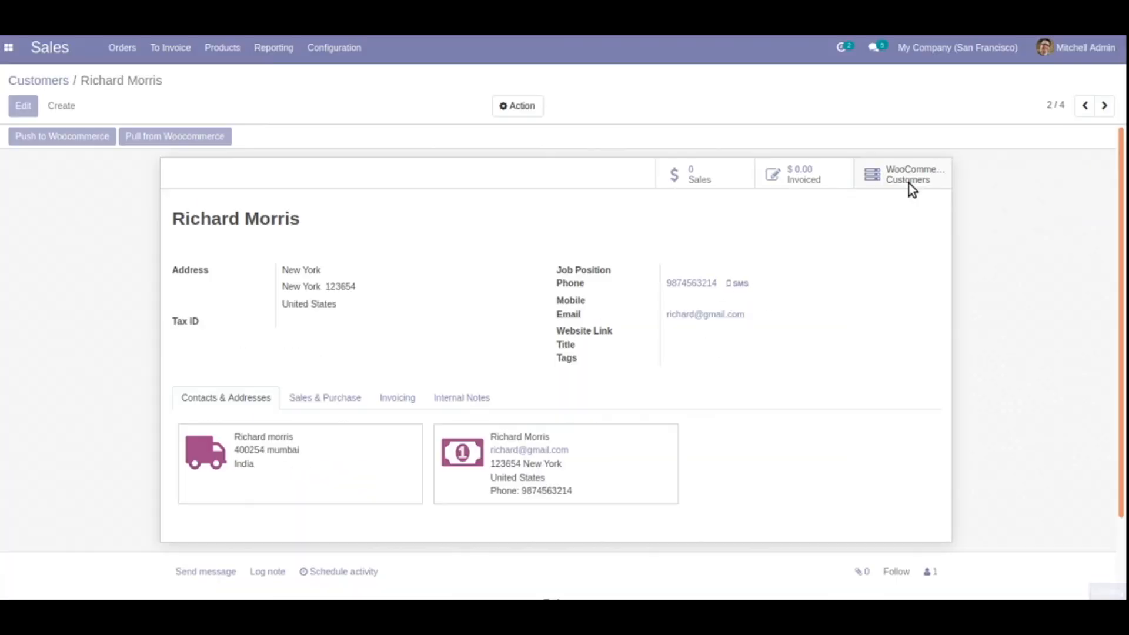
Verify the customer's WooCommerce Customers record shows Synchronised With Woo on inst D, then return to WooCommerce
click(724, 235)
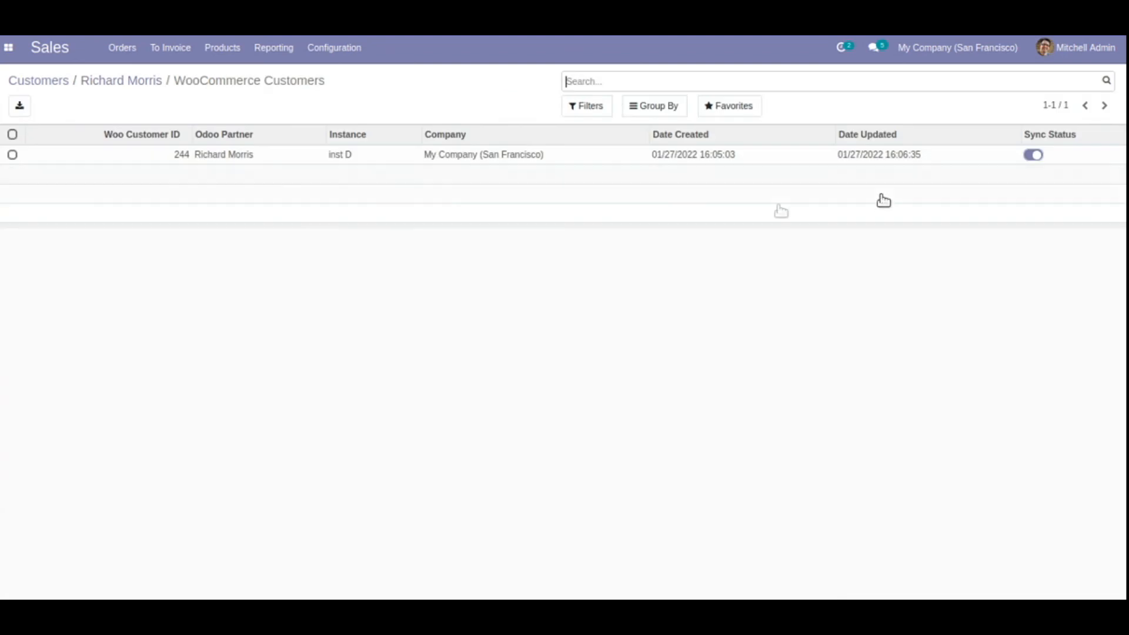
click(613, 156)
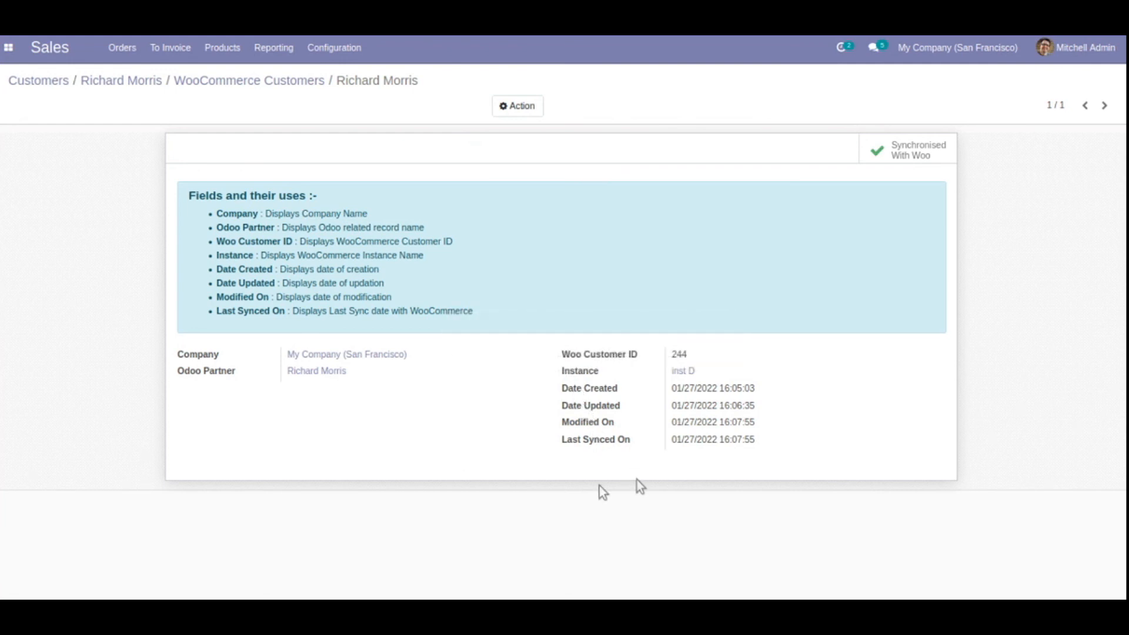
click(137, 81)
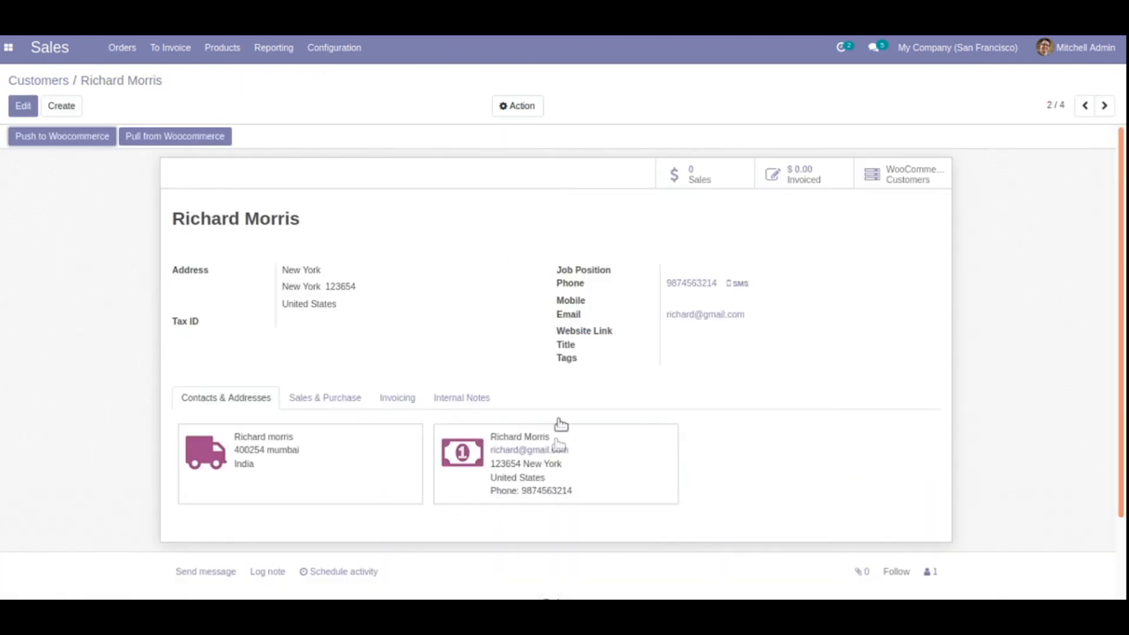
click(923, 178)
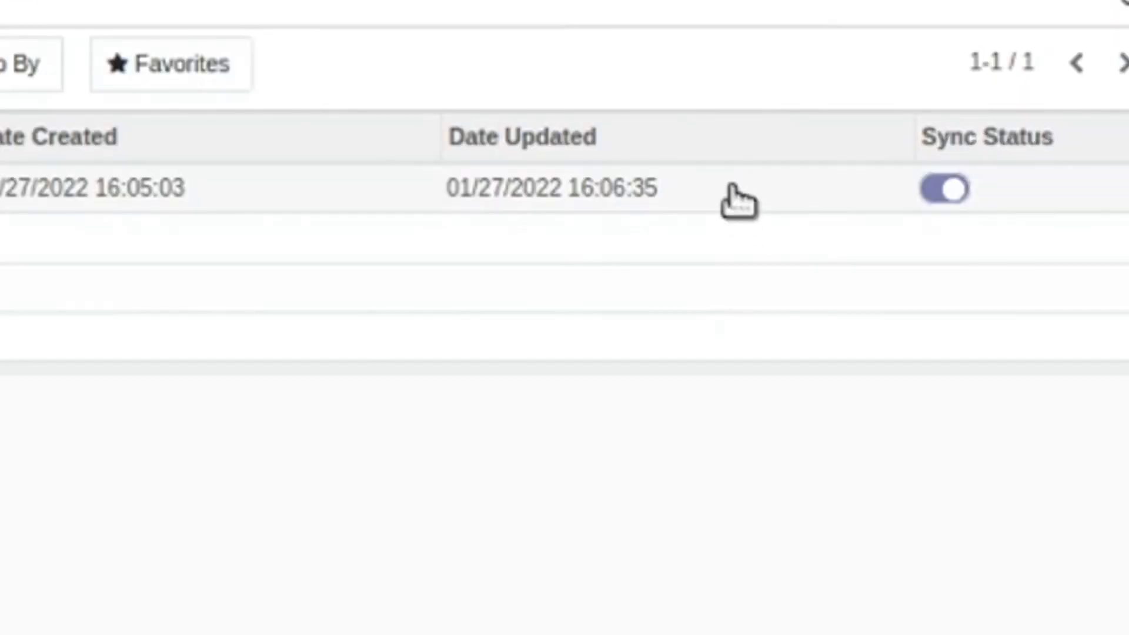
click(736, 191)
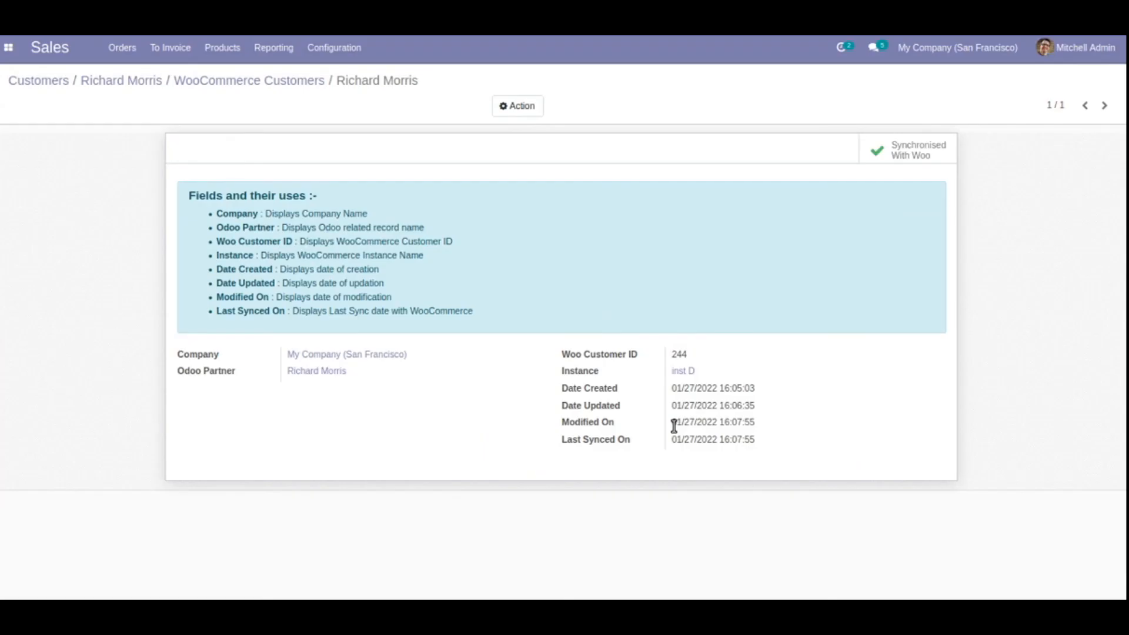
click(9, 48)
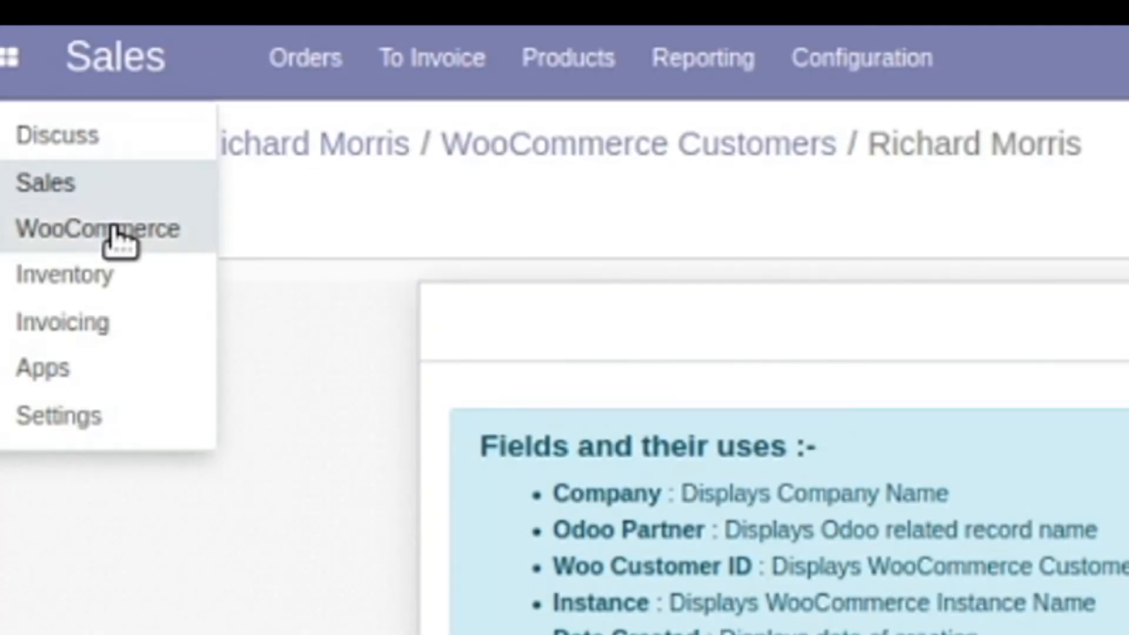
click(106, 230)
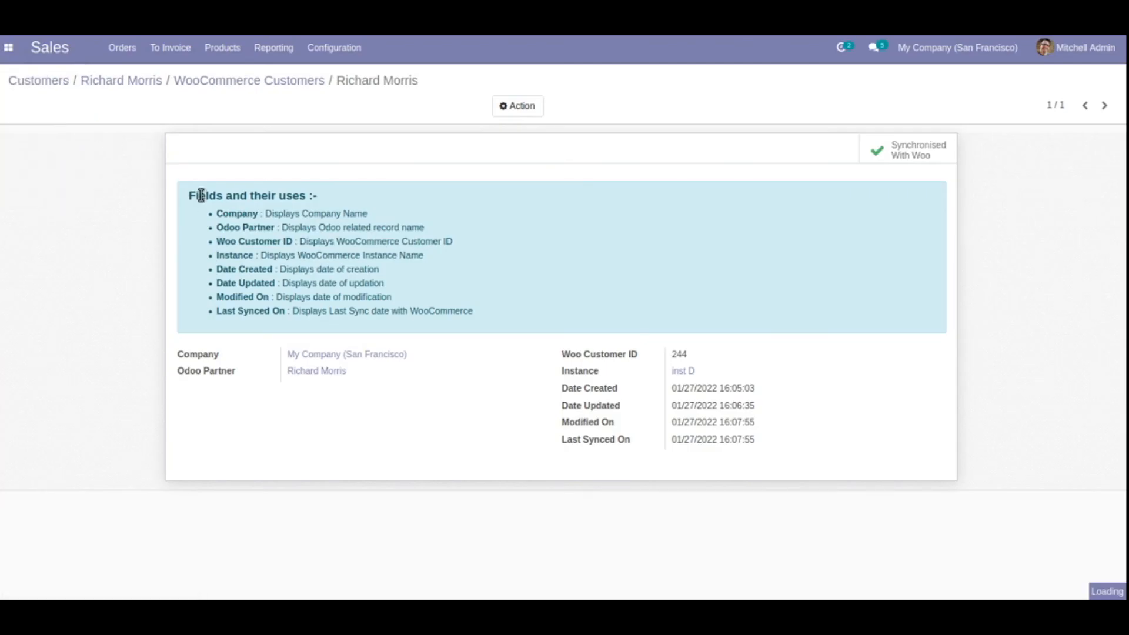